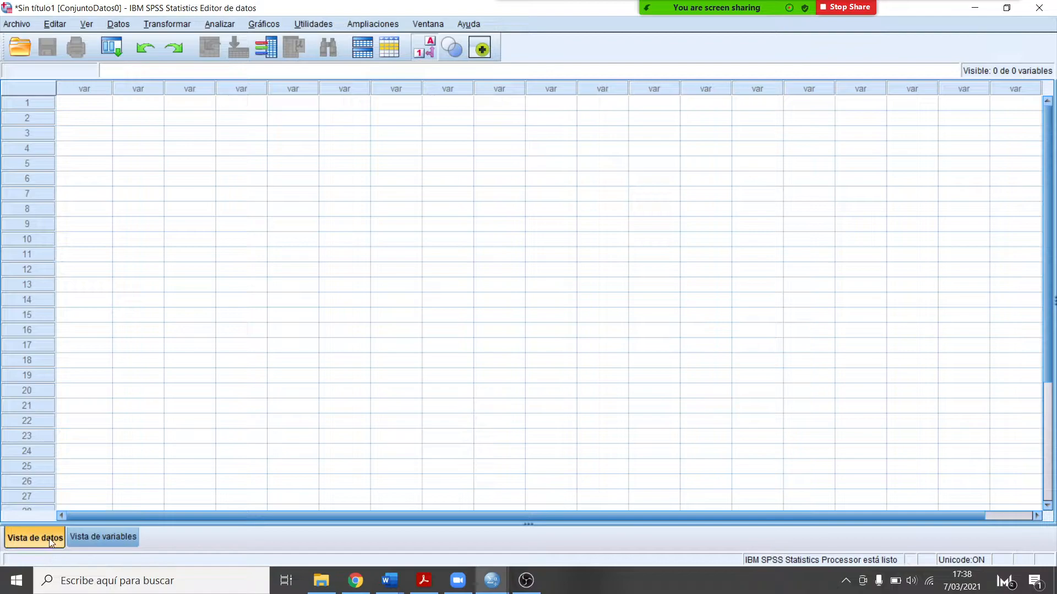
- Define a first variable named factor in the variable view
click(122, 540)
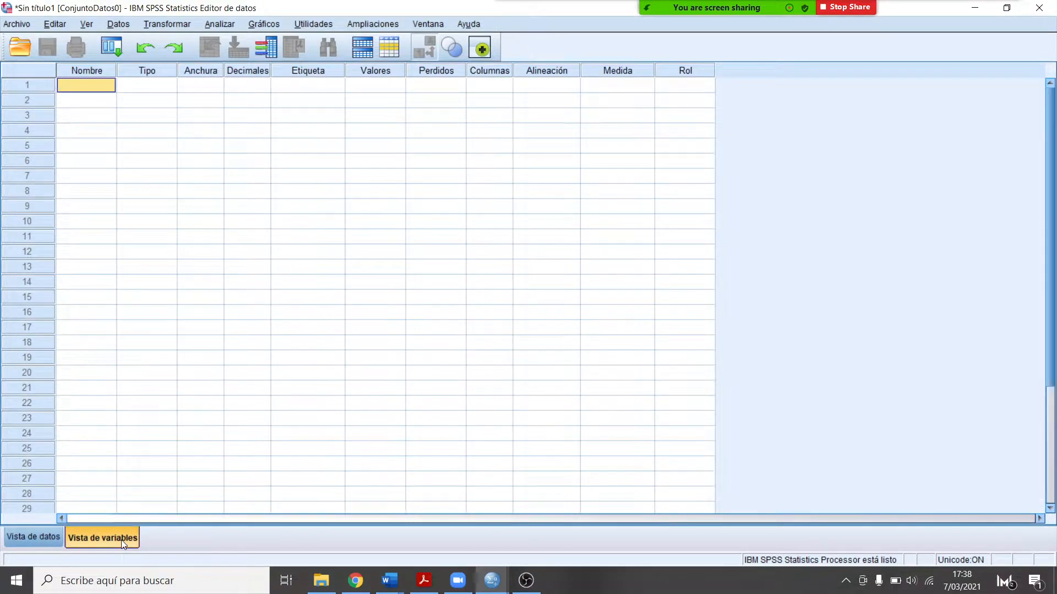
click(43, 537)
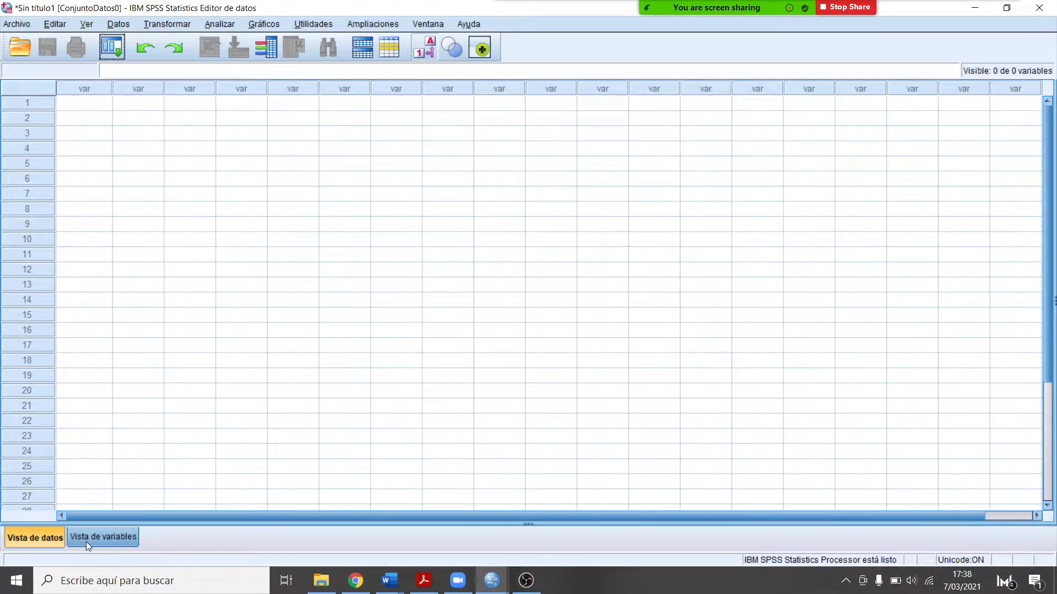
click(86, 541)
click(72, 130)
click(89, 86)
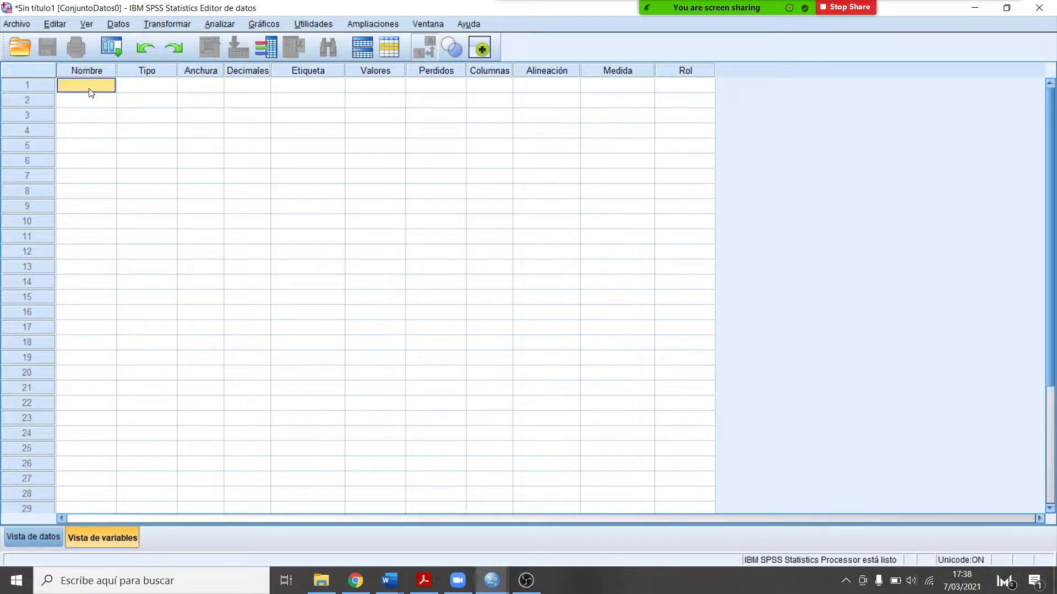
text(fa)
text(cu)
key(BackSpace)
key(Tab)
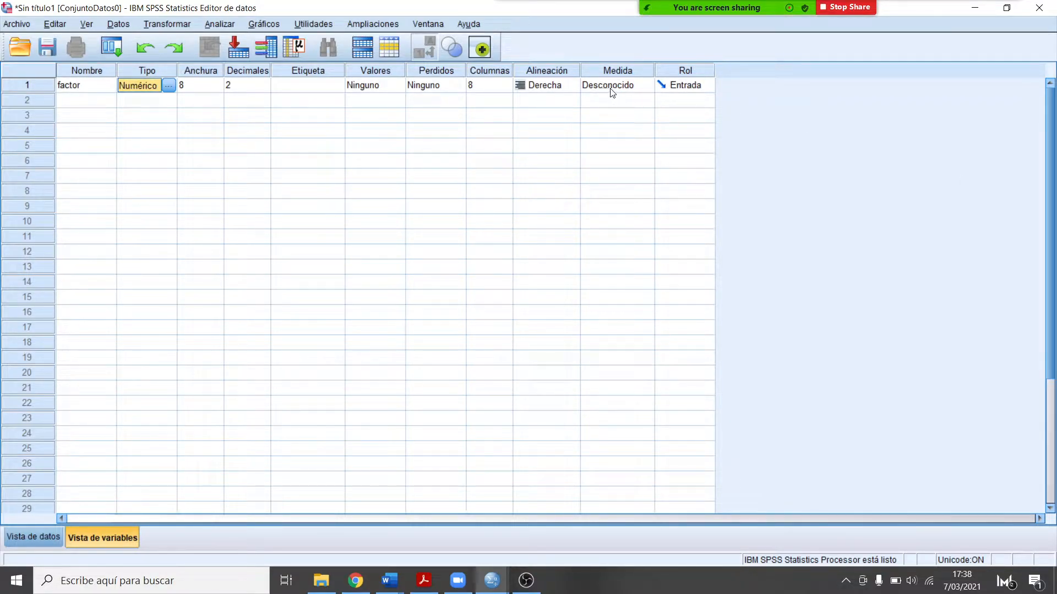
- Set the factor variable to 0 decimals and its measurement level to Ordinal
click(264, 88)
click(265, 88)
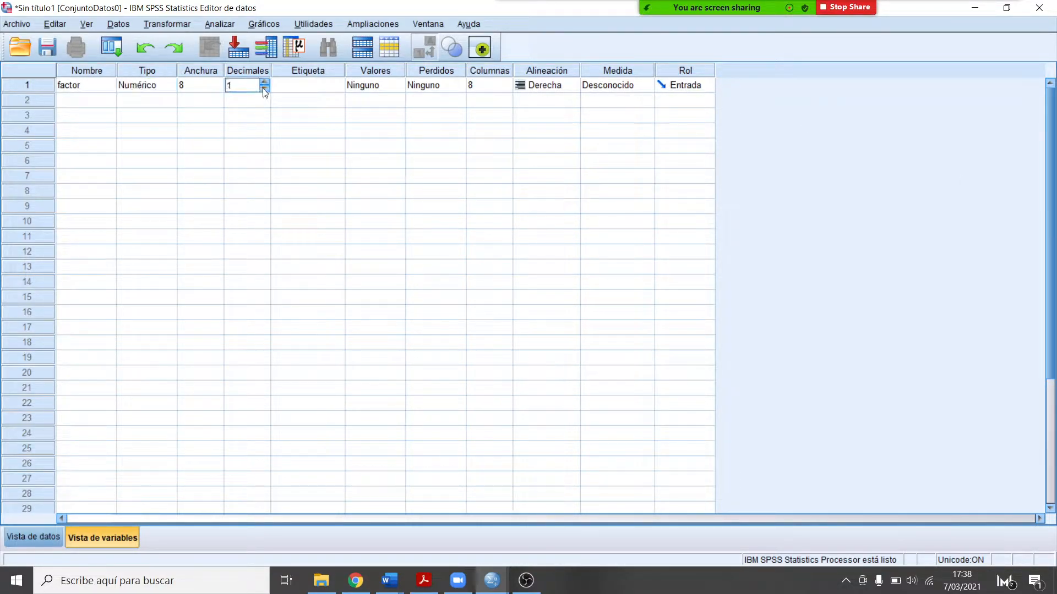
click(605, 88)
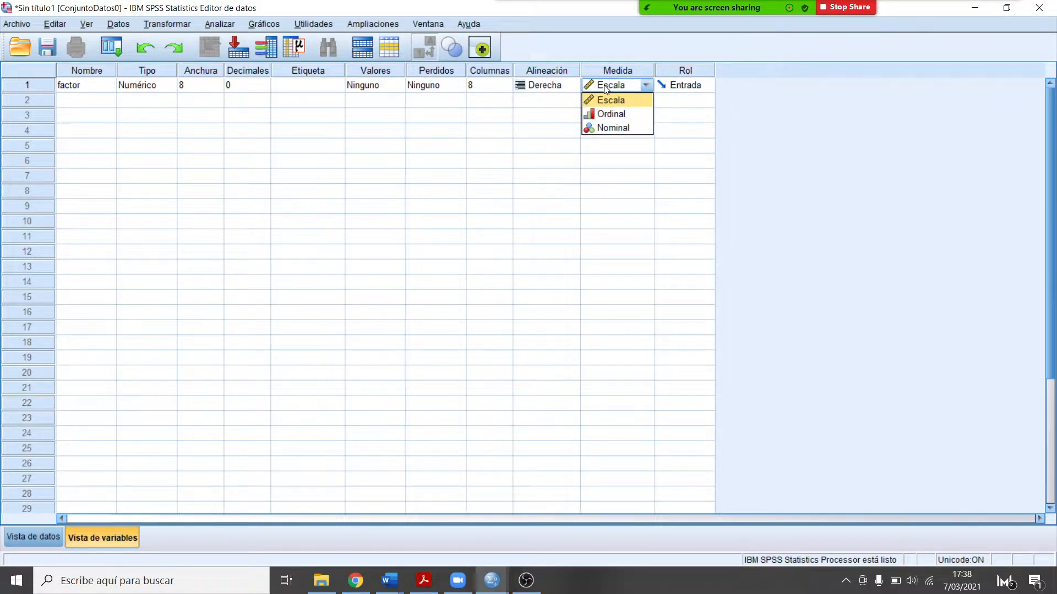
click(612, 114)
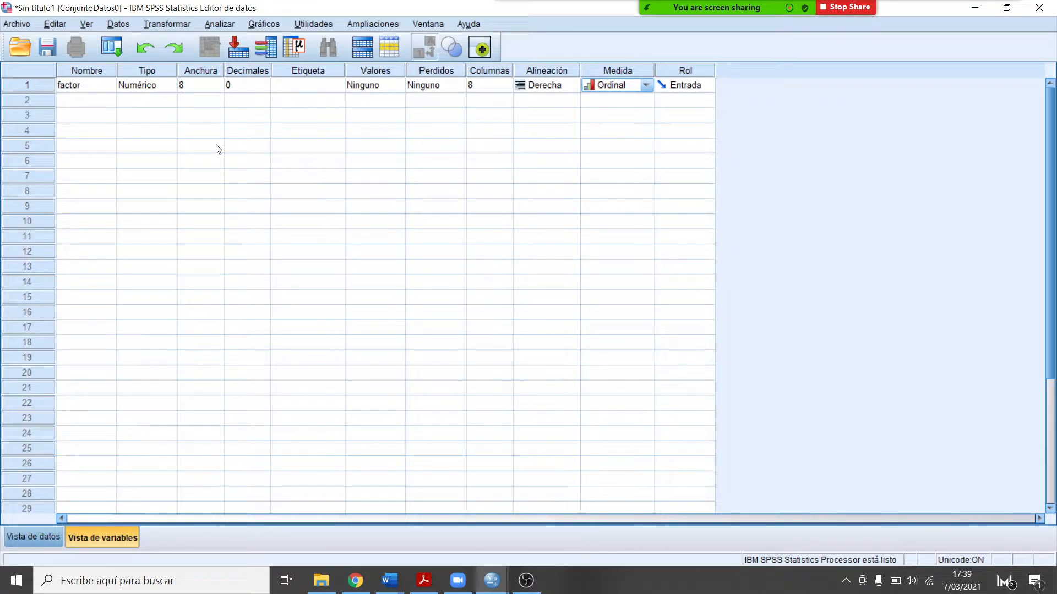
- Add a second variable named respuesta with the measurement level Escala
click(77, 99)
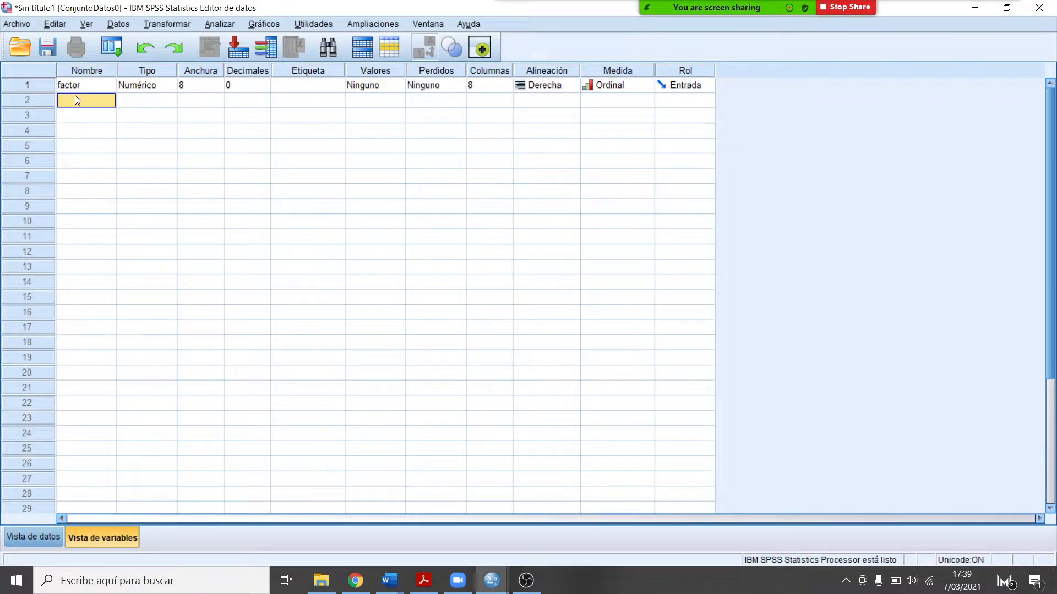
text(respuesta)
click(307, 135)
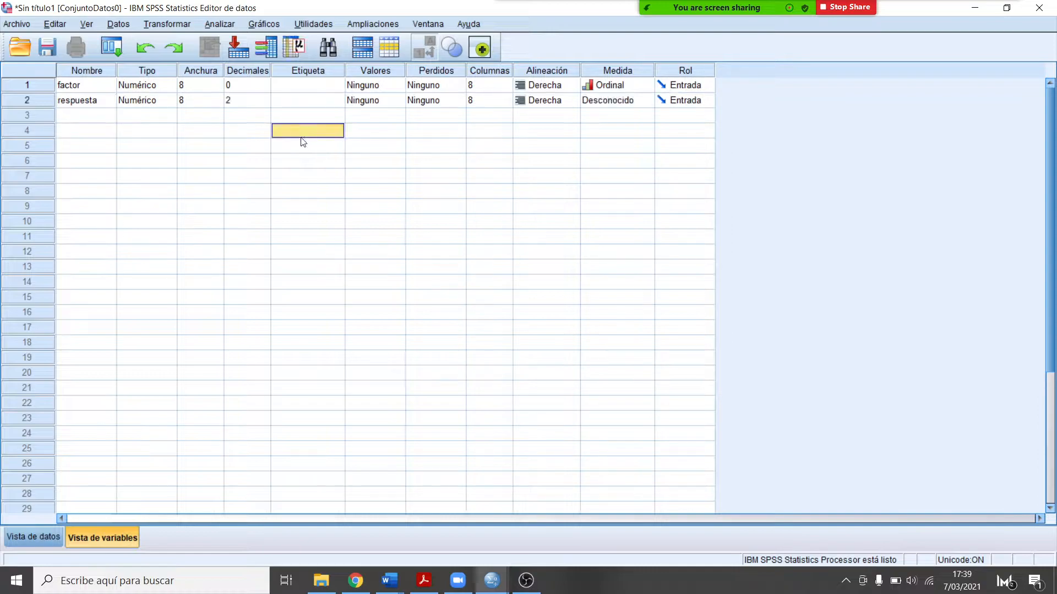
click(613, 104)
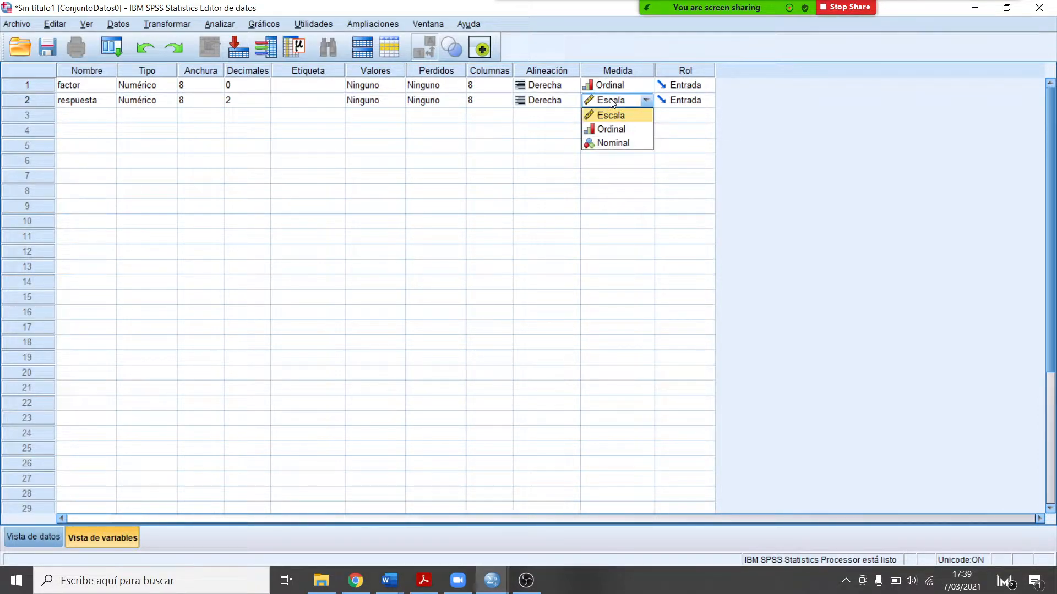
click(610, 121)
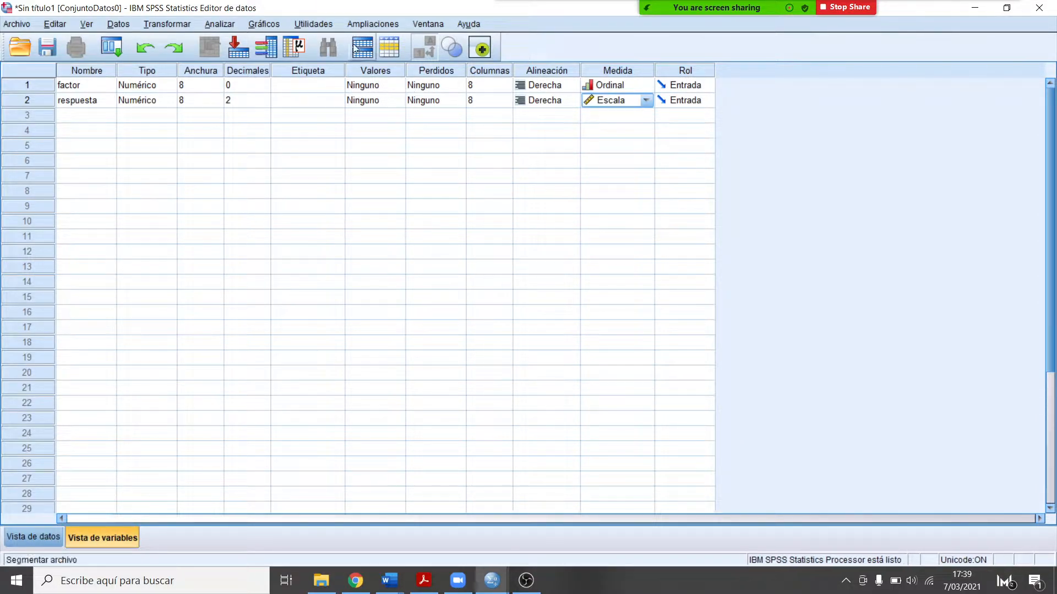
click(397, 88)
click(397, 86)
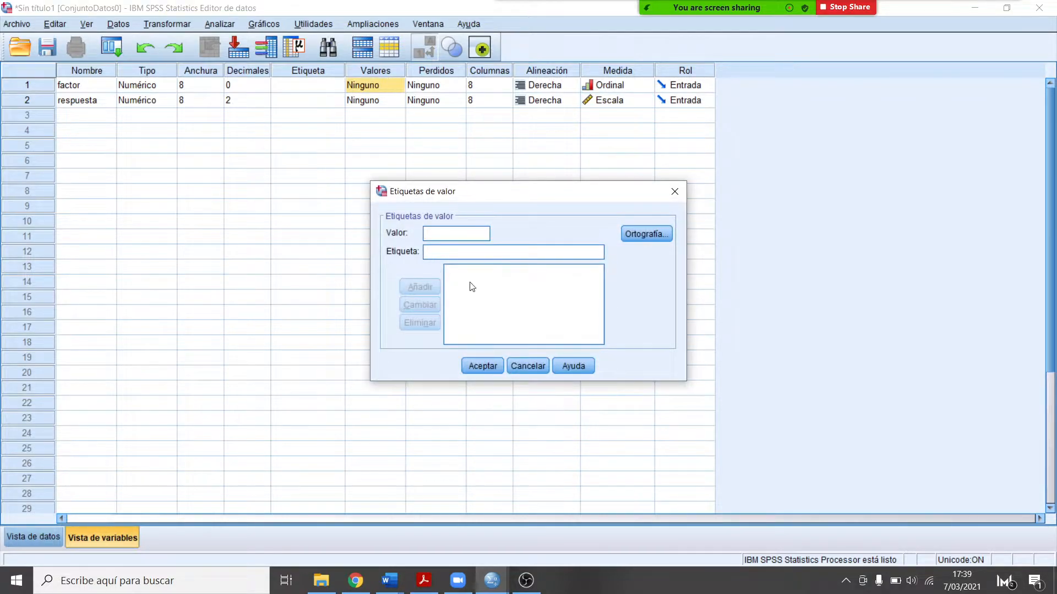
click(674, 191)
- Bring up the exercise's temperature table in Chrome and place the SPSS data editor window beside it
drag(469, 8, 917, 110)
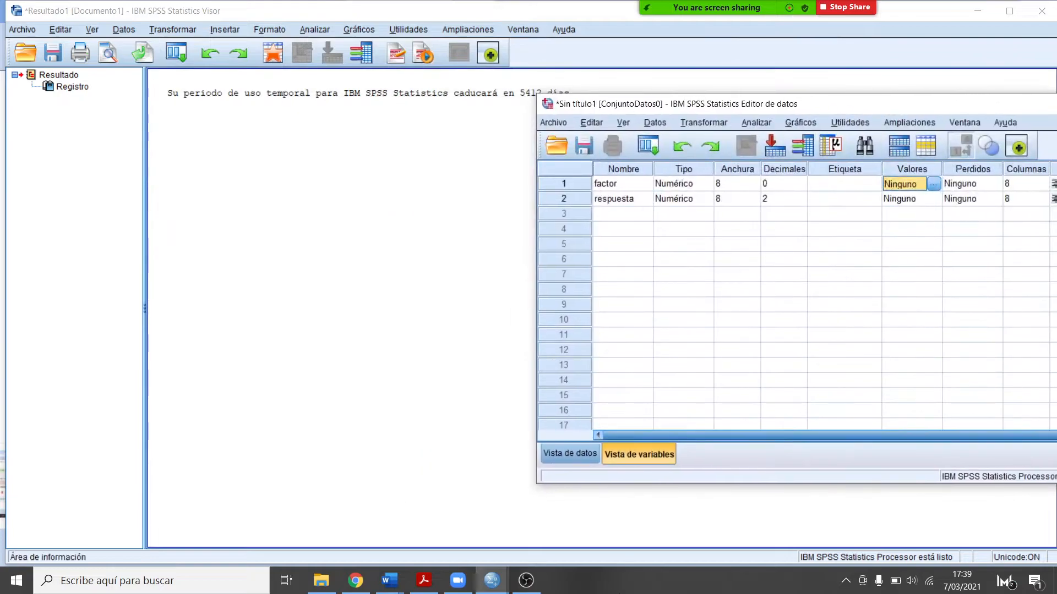
click(355, 581)
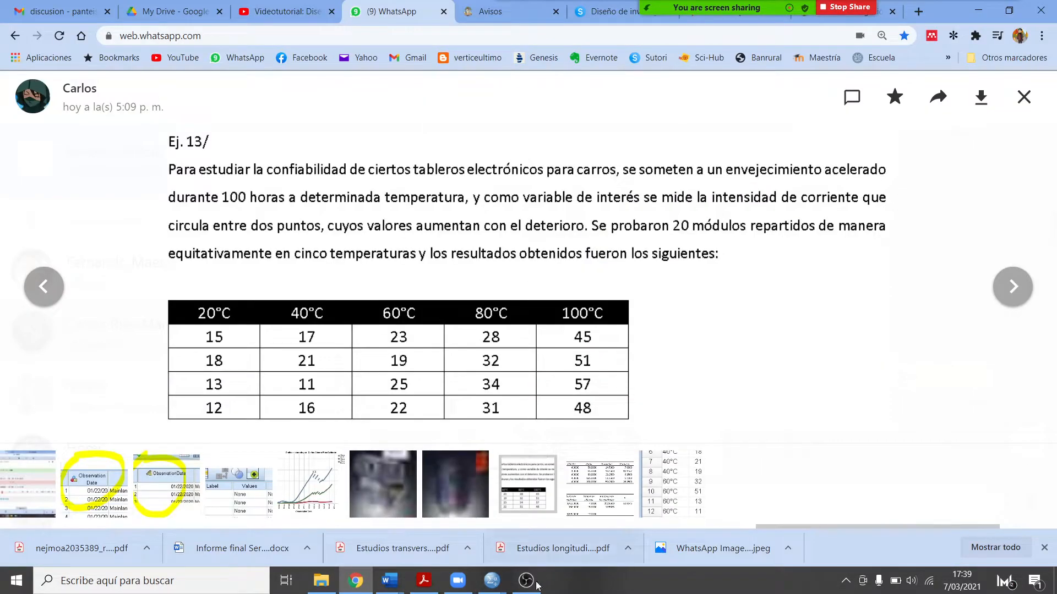
mouse_move(497, 588)
click(418, 523)
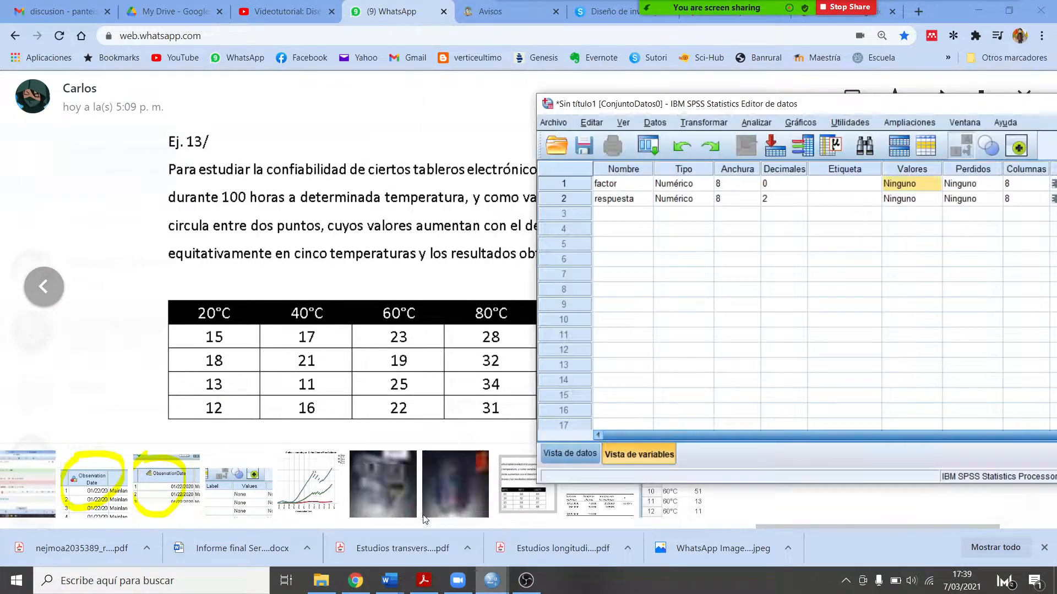
drag(767, 111, 868, 131)
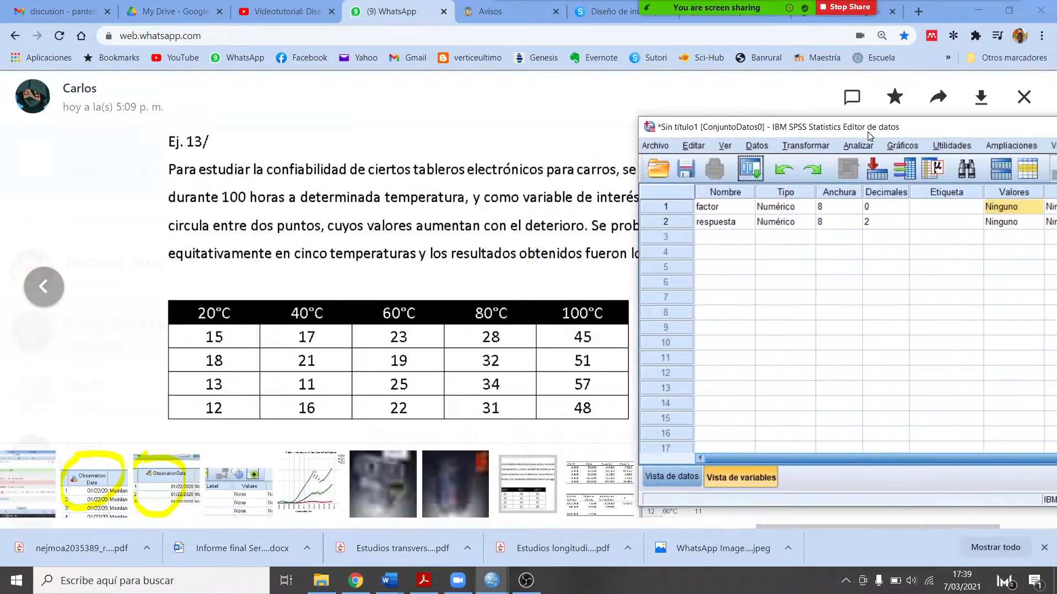
- Open the value labels of the factor variable and add the label 20°C for value 1
click(1036, 212)
text(1)
key(Tab)
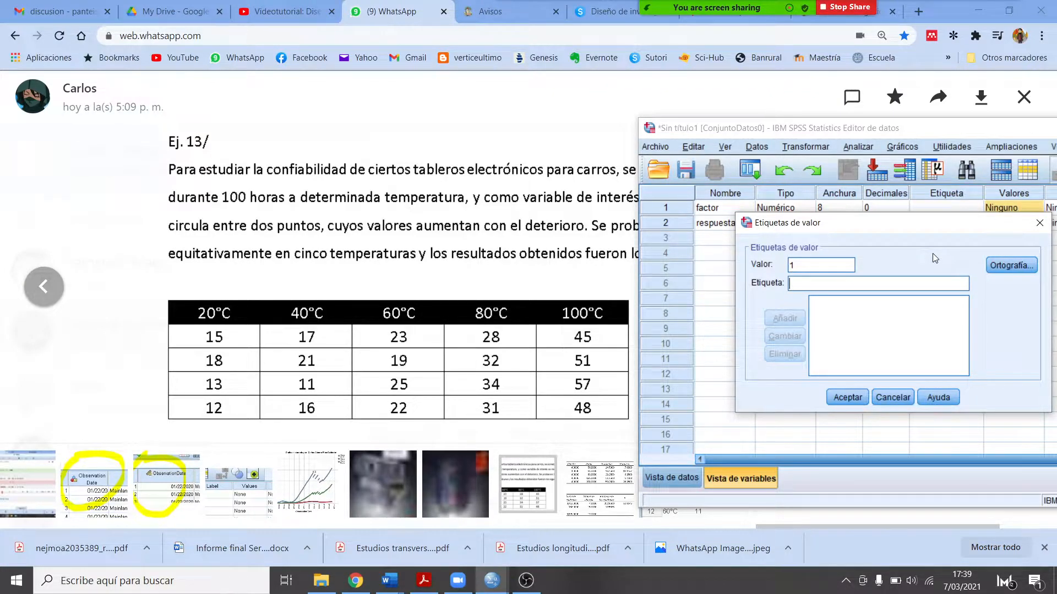
text(20)
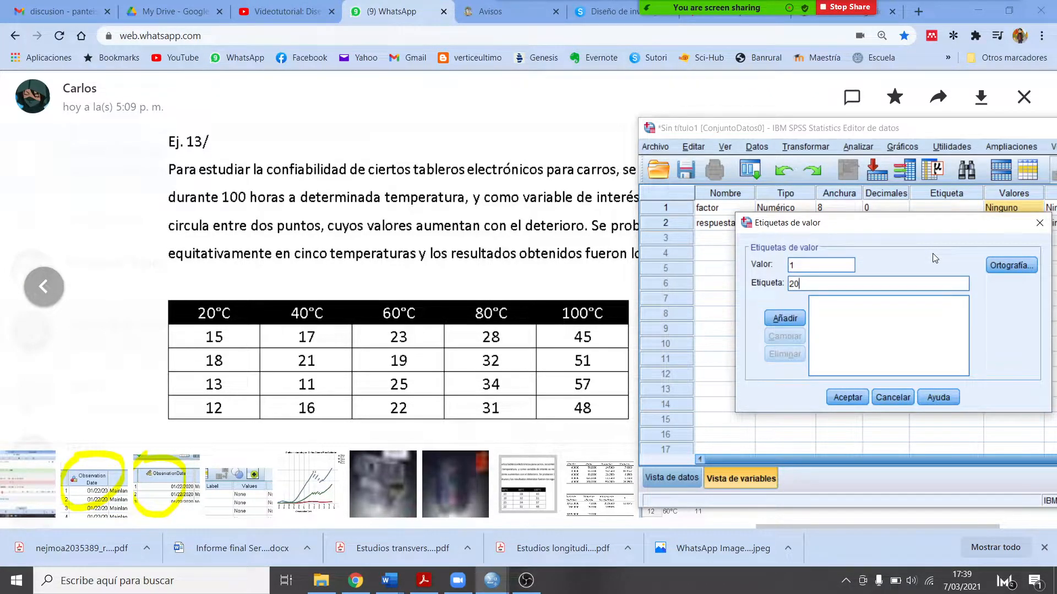
text(°C)
click(784, 319)
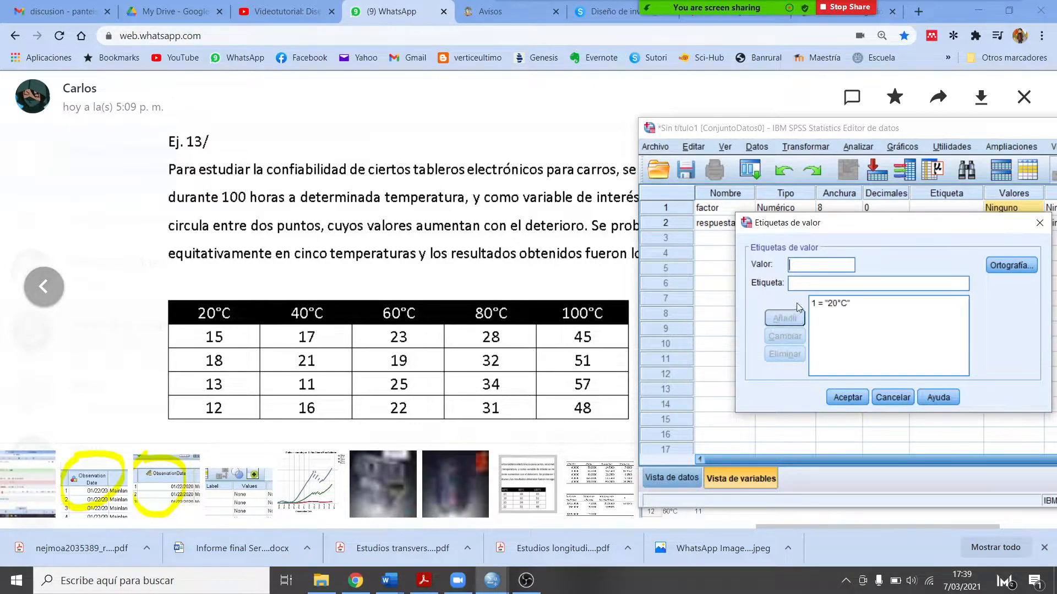
- Add the value labels 2 = 40°C and 3 = 60°C
text(2)
key(Tab)
click(785, 319)
text(3)
key(Tab)
text(60°C)
click(785, 318)
- Add the label 80°C for value 4
text(4)
key(Tab)
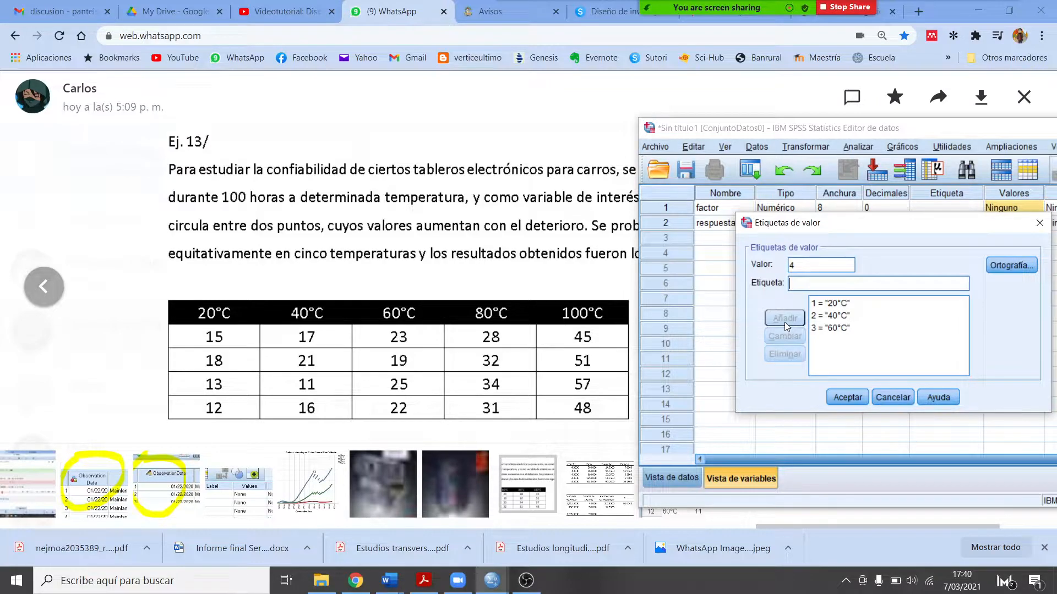
text(80)
text(°C)
click(784, 322)
- Add the label 100°C for value 5 and accept the factor's value labels
text(5)
key(Tab)
text(q1)
key(BackSpace)
key(BackSpace)
text(100°C)
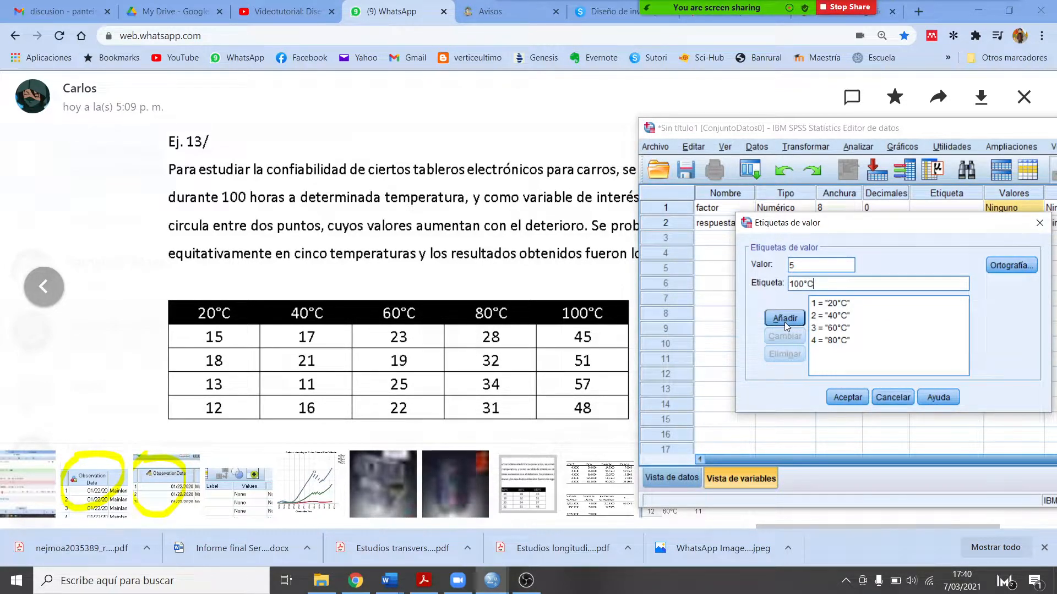
click(784, 320)
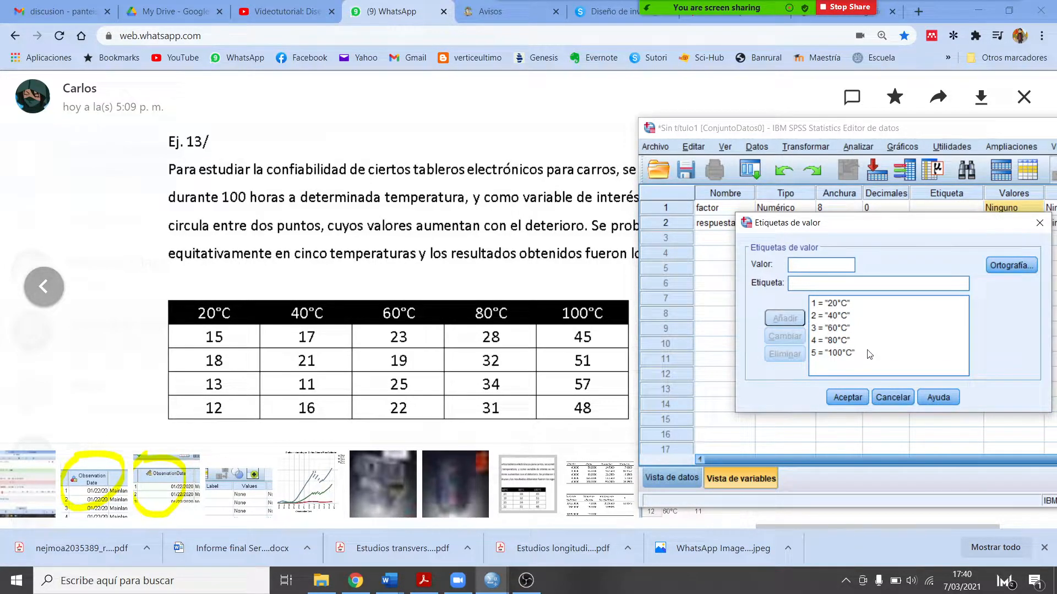
click(854, 399)
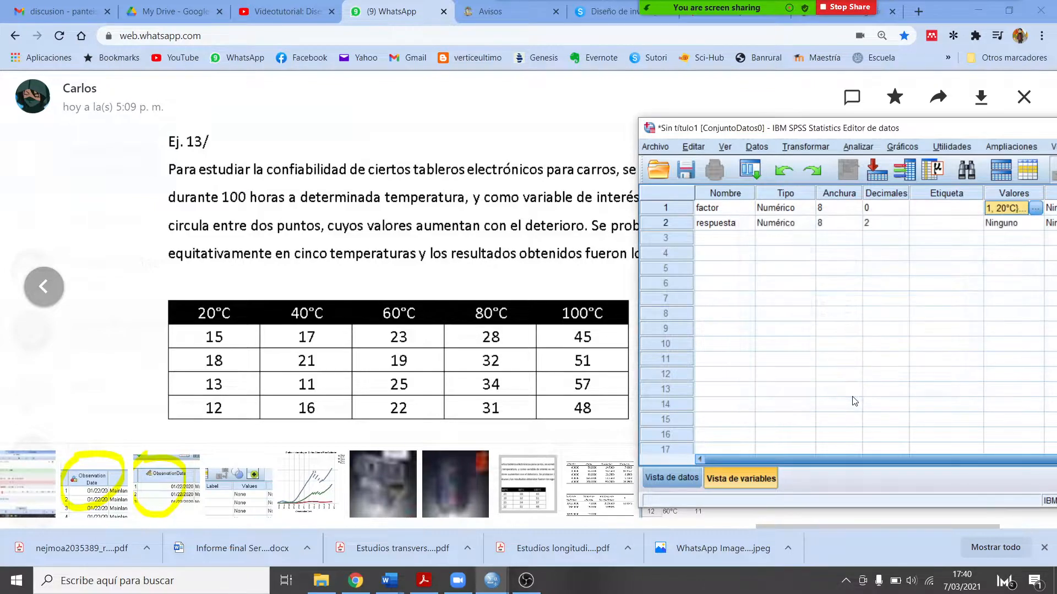
- Show the data view and reposition the data editor so the 20°C to 80°C columns of the exercise table stay readable
drag(855, 131, 667, 102)
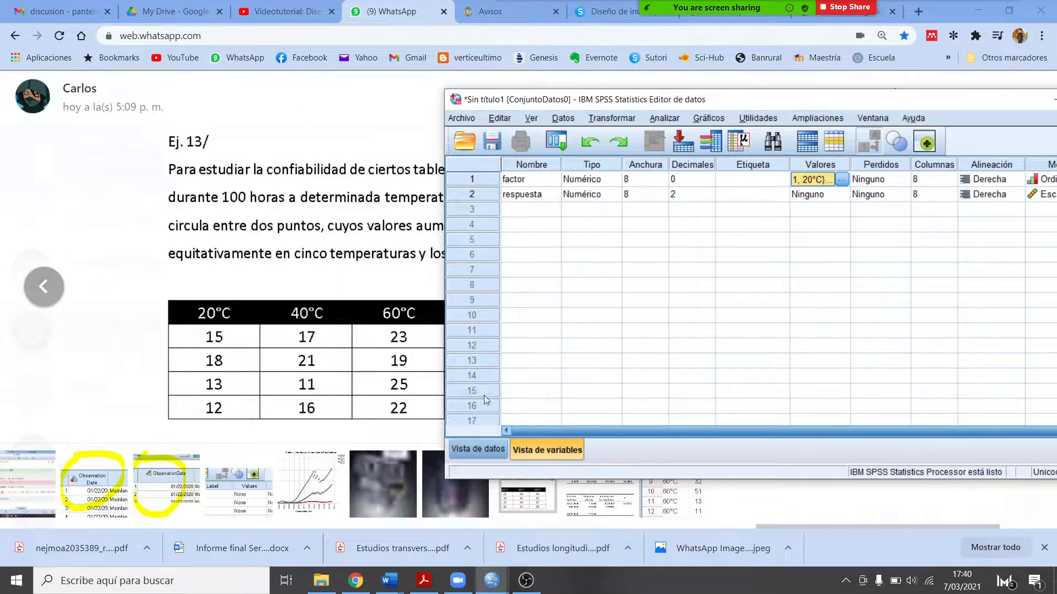
click(478, 450)
drag(820, 103, 479, 108)
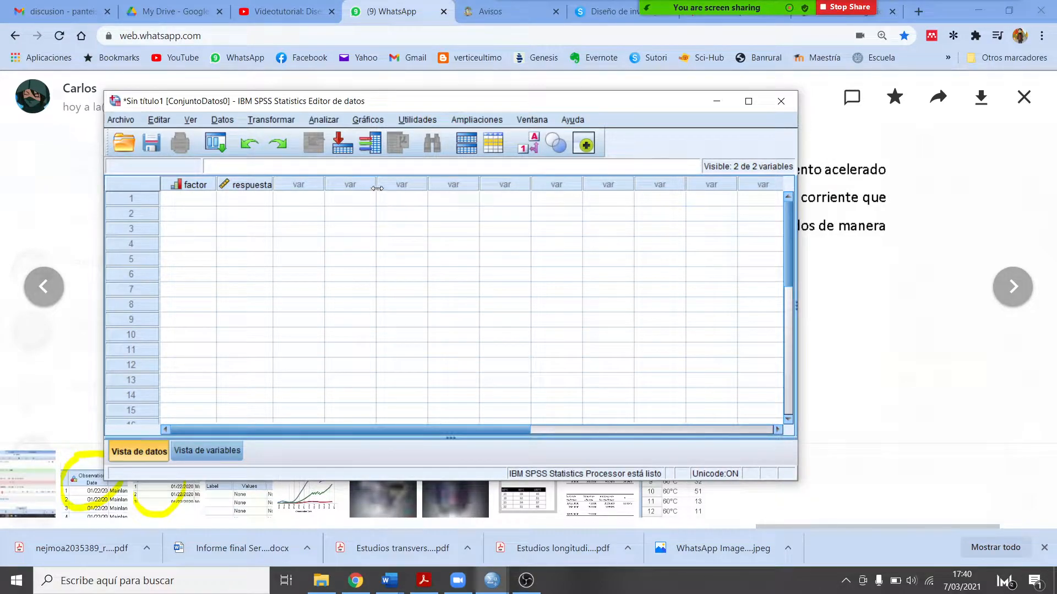
click(524, 149)
drag(359, 93, 794, 71)
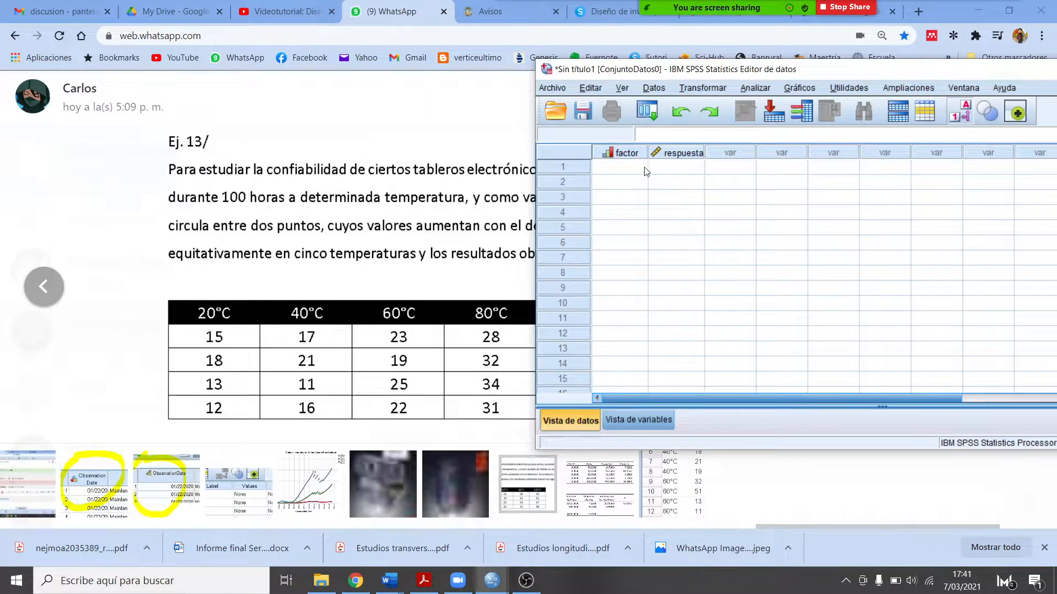
- Enter the 20°C measurements 15, 18, 13 and 12 in rows 1 to 4 of the respuesta variable
click(686, 172)
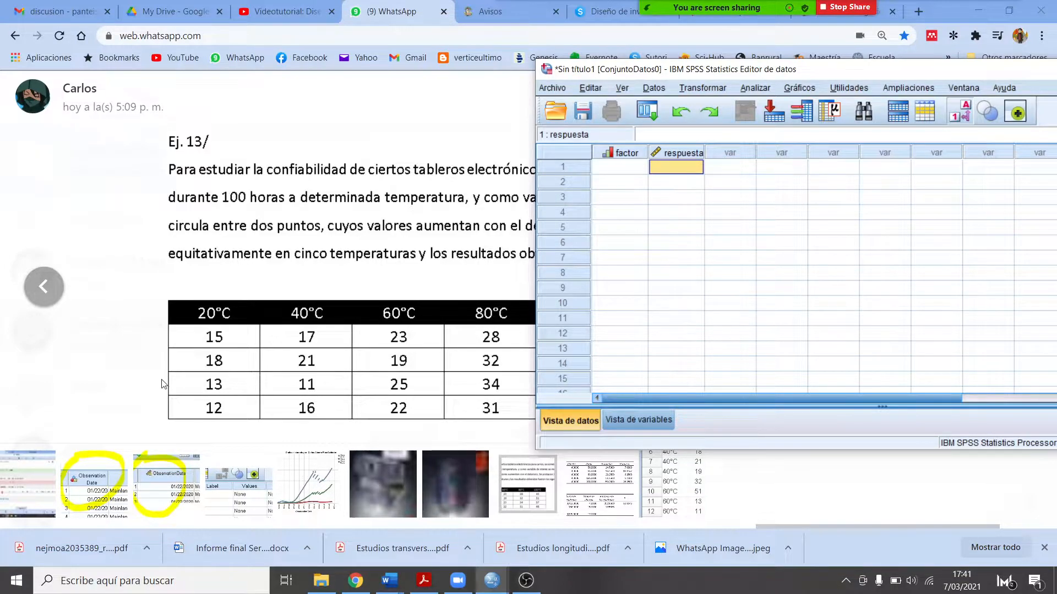
text(15)
key(Return)
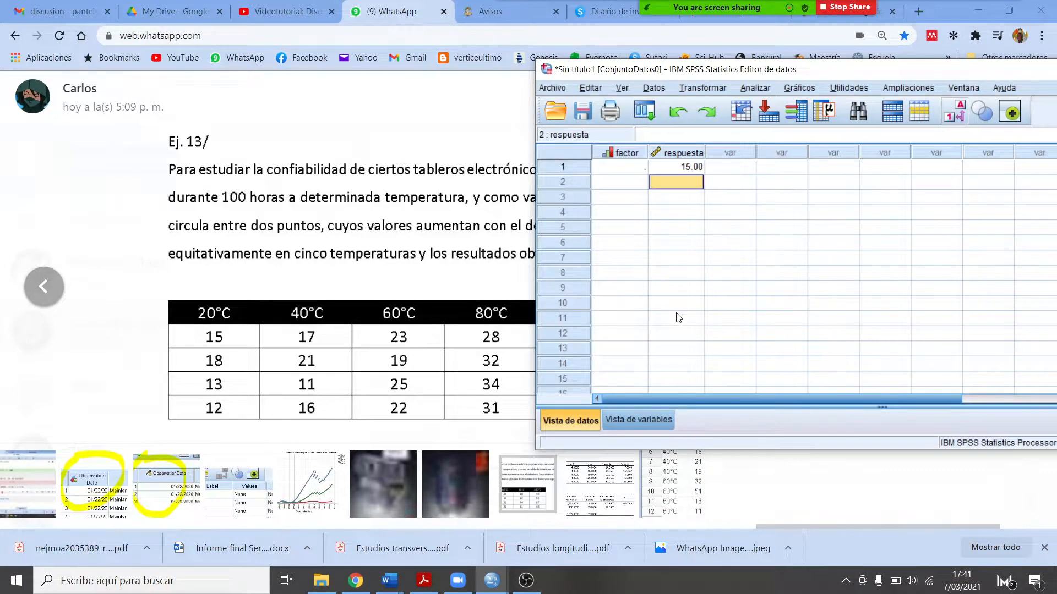
text(18)
key(Return)
text(13)
key(Return)
text(12)
key(Return)
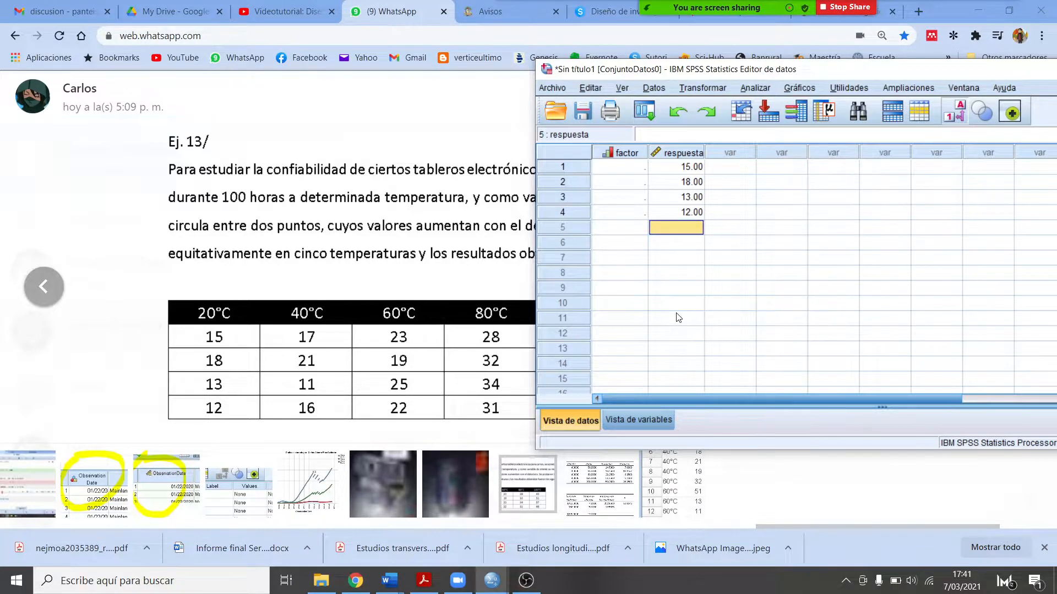
- Assign the 20°C level (value 1) to the factor in rows 1 and 2
click(631, 174)
click(641, 172)
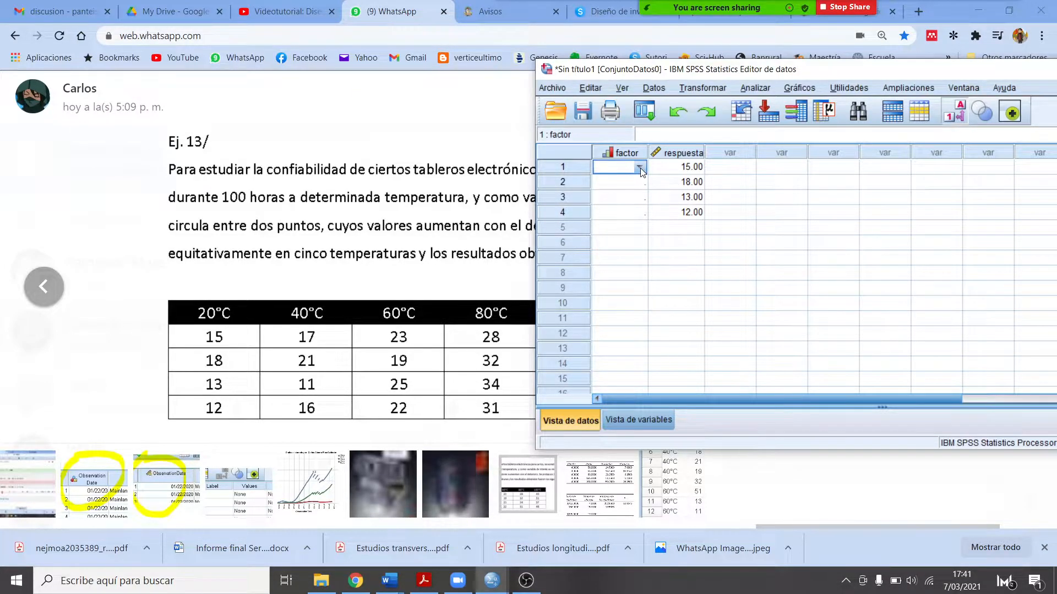
click(640, 169)
click(621, 182)
click(625, 186)
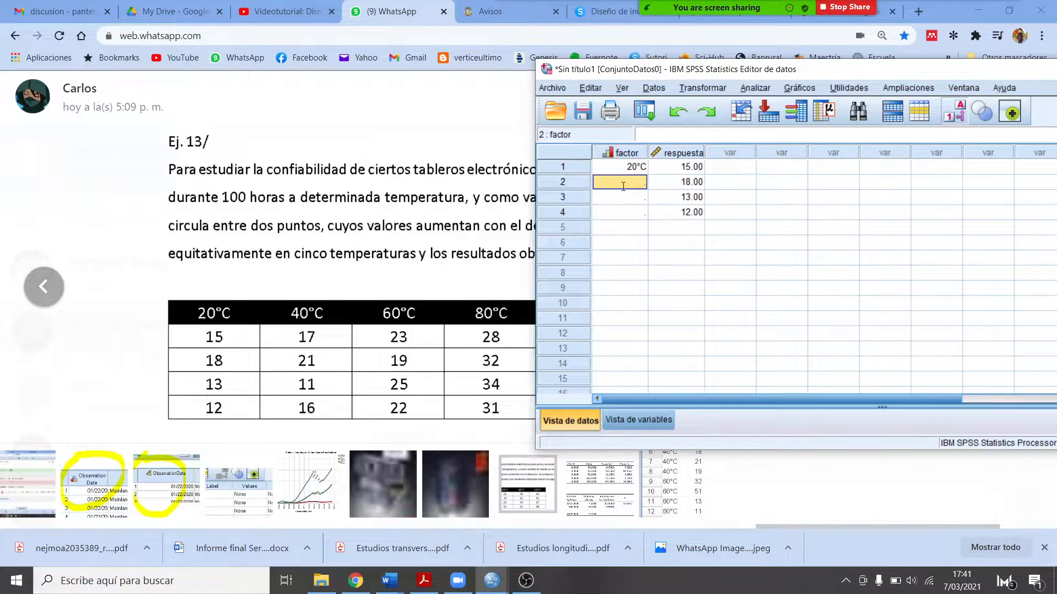
text(5)
drag(653, 135, 625, 136)
text(1)
key(Return)
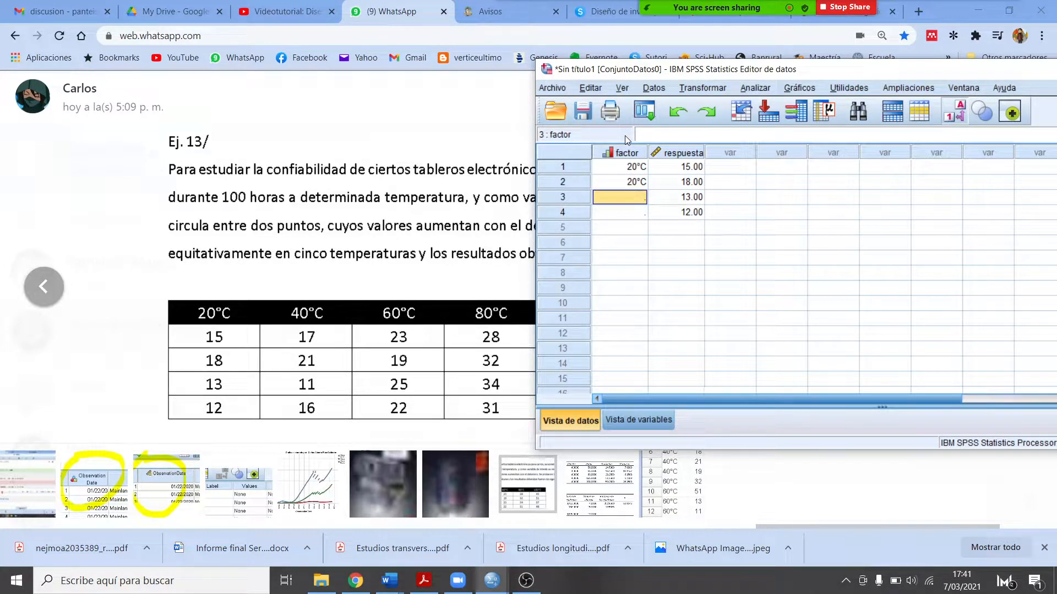
- Copy the factor value 20°C from row 1 into rows 3 and 4
right_click(629, 173)
click(664, 198)
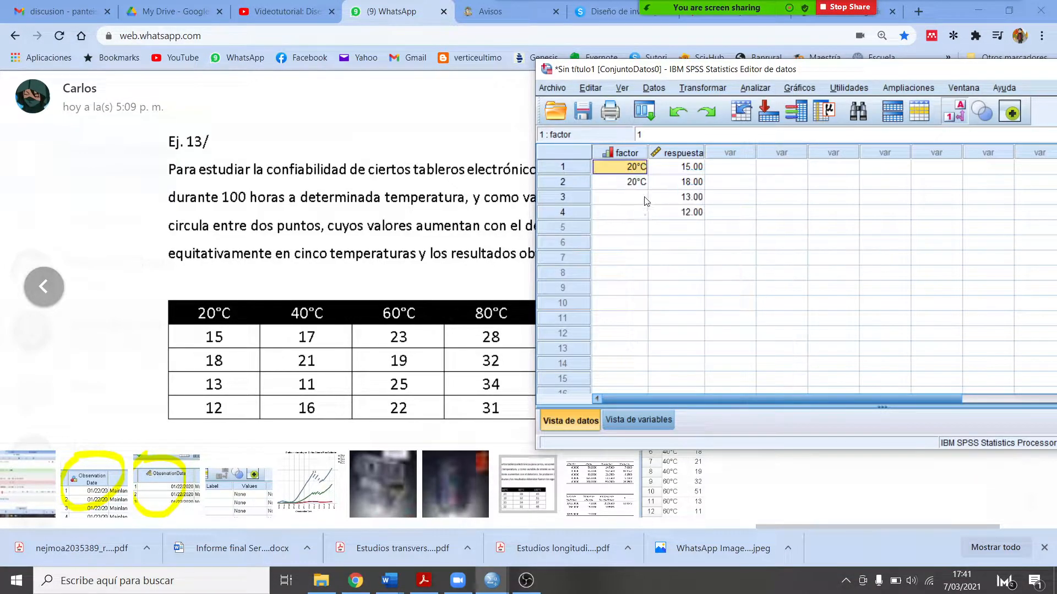
drag(637, 197, 633, 208)
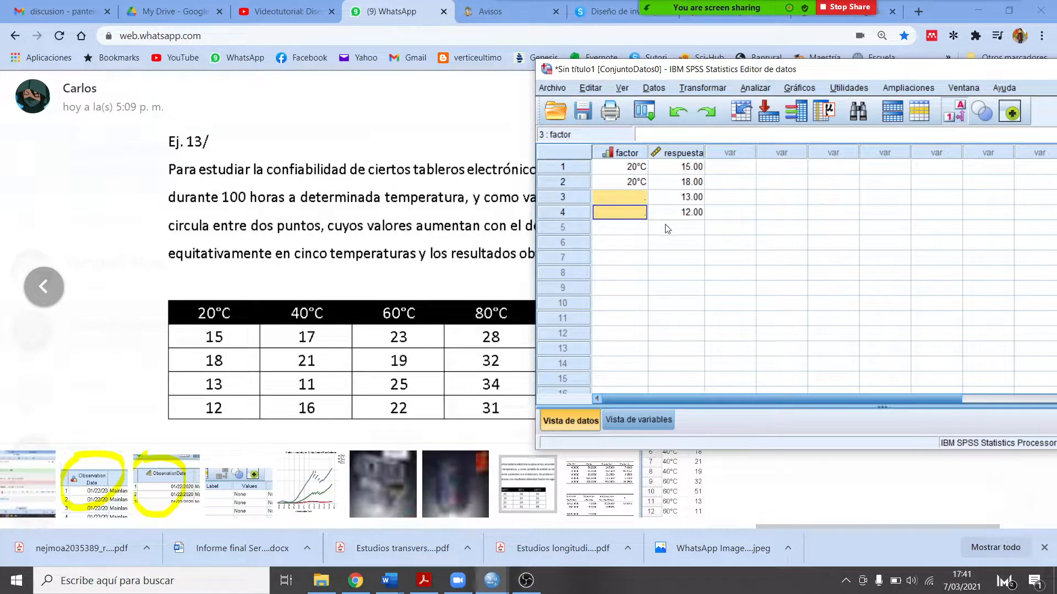
text(20°C 20°C)
click(641, 243)
click(637, 229)
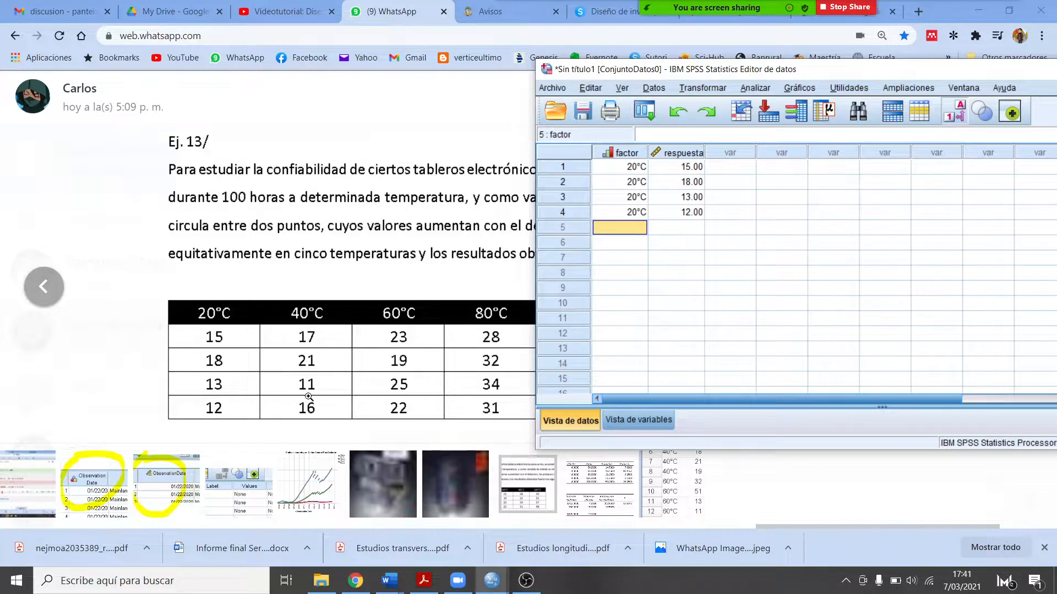
- Assign the 40°C level (value 2) to the factor in row 5 and copy it into rows 6 to 8
text(2)
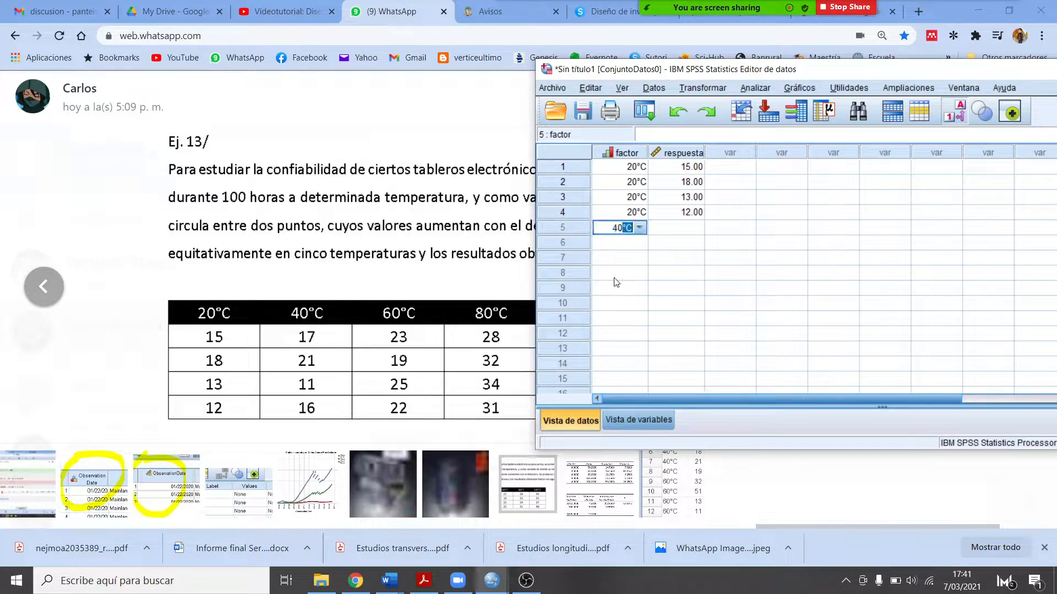
key(Return)
right_click(616, 224)
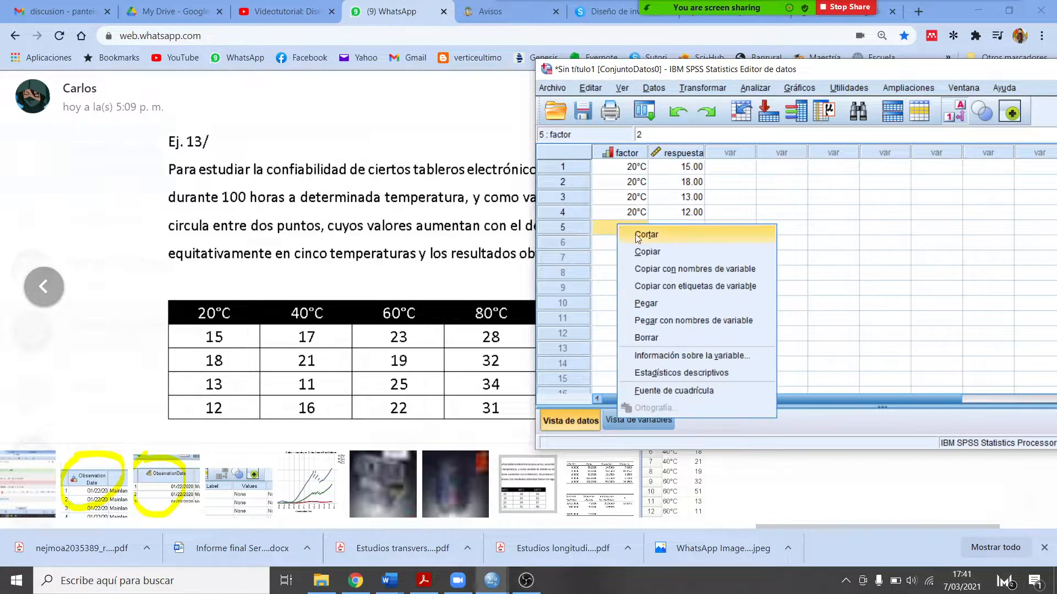
click(635, 251)
drag(627, 245, 626, 279)
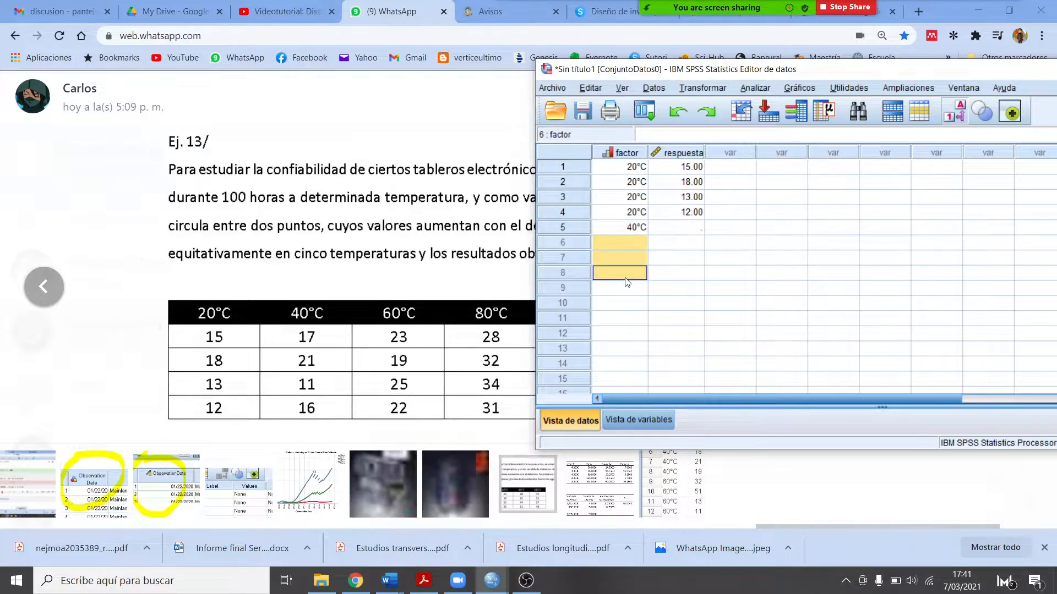
text(40°C 40°C 40°C)
- Assign the 60°C level (value 3) to the factor in row 9 and fill rows 10 to 12 with it
click(632, 290)
text(3)
key(Return)
click(632, 290)
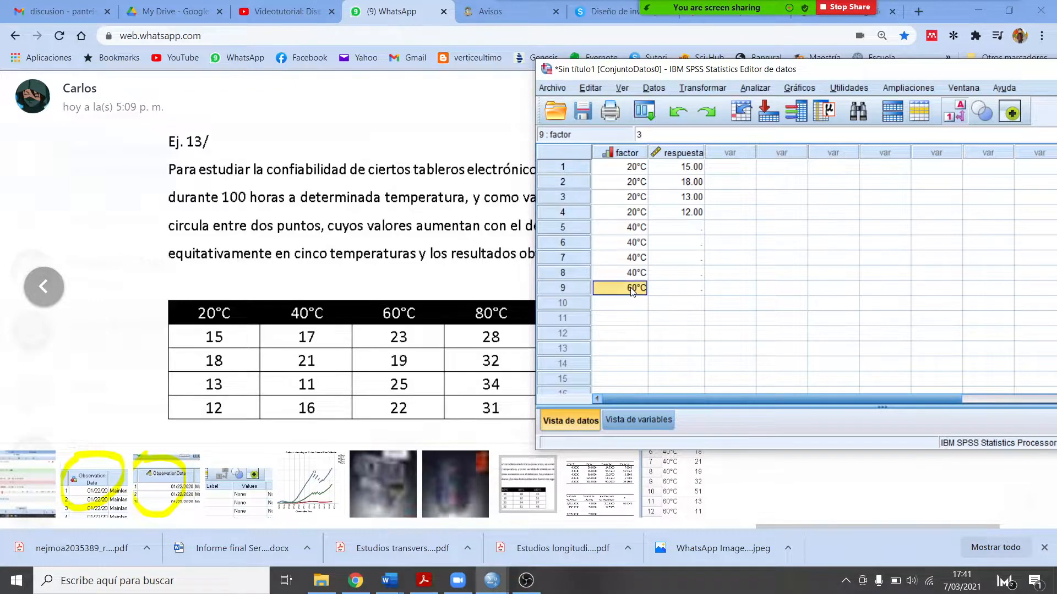
key(shift+Down)
key(shift+Down)
key(shift+Down)
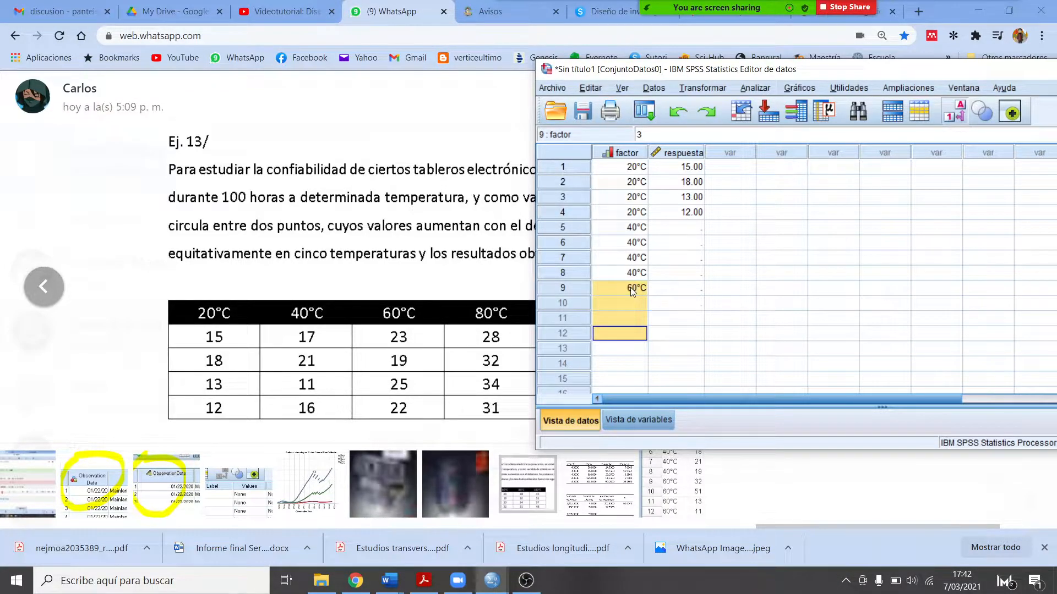
text(60°C 60°C 60°C)
- Assign the 80°C level to the factor in row 13 and fill rows 14 to 16 with it
click(631, 349)
text(8)
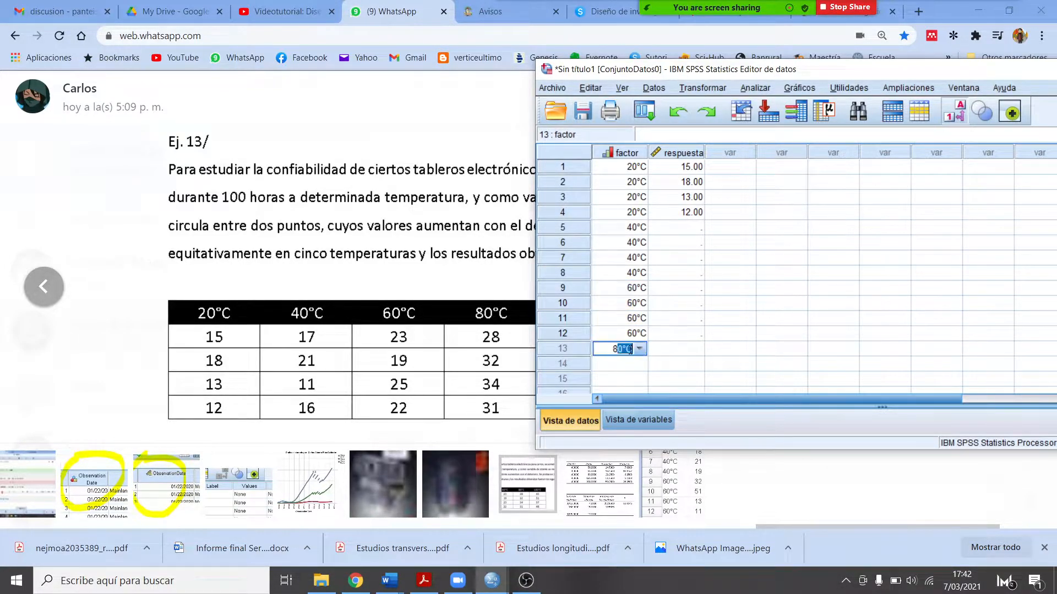
key(Return)
click(630, 350)
key(shift+Down)
key(shift+Down)
key(shift+Down)
text(80°C 80°C 80°C)
- Assign the 100°C level to the factor in row 17 and fill rows 18 to 20 with it
scroll(636, 297, down, 3)
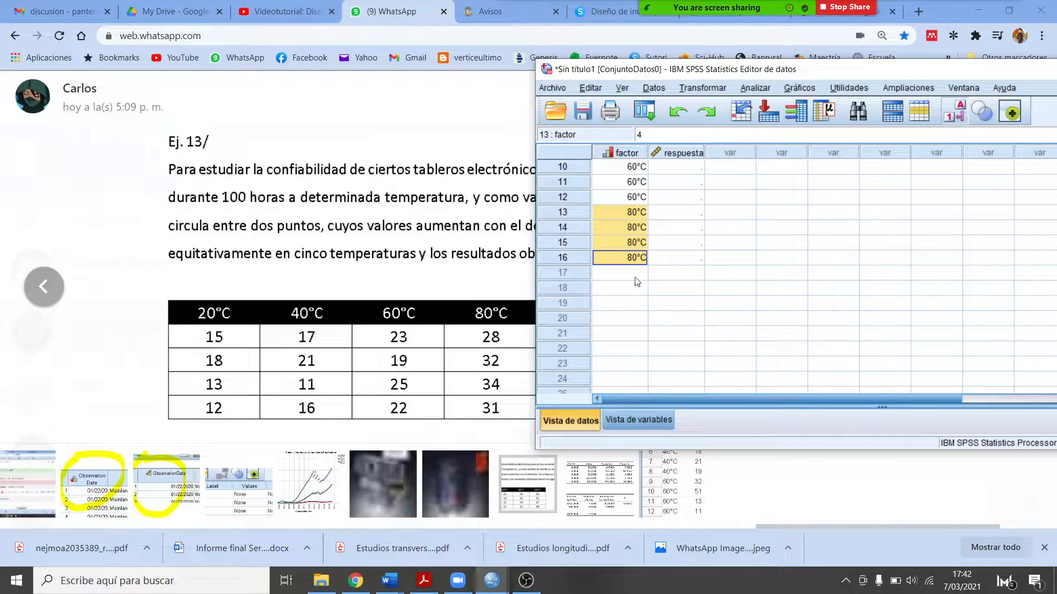
click(634, 278)
text(10)
key(Return)
key(shift+Down)
key(shift+Down)
key(shift+Down)
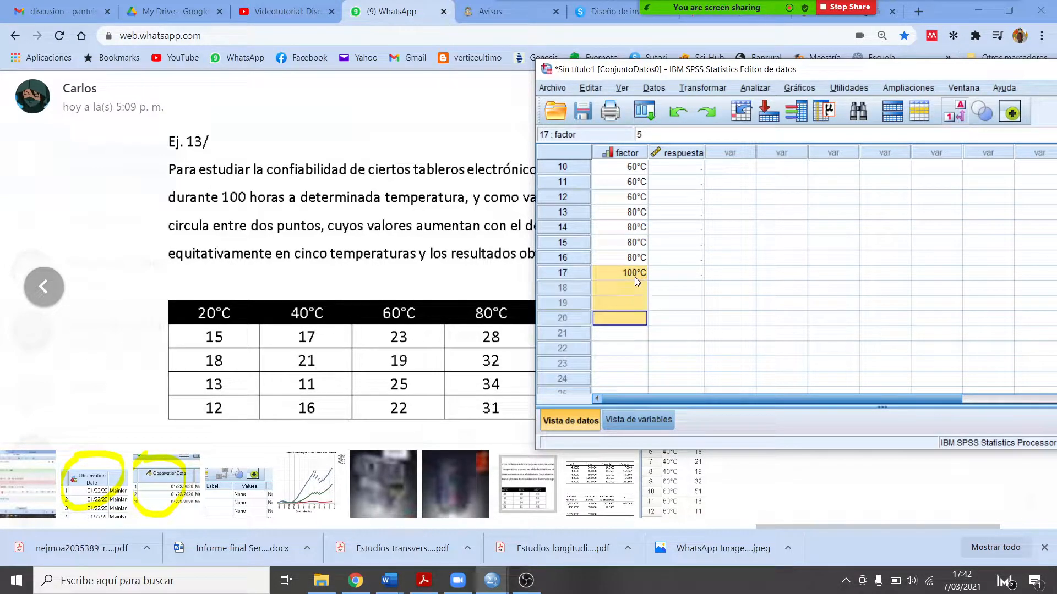
text(100°C 100°C 100°C)
- Move the data editor clear of the exercise table and enter the 40°C measurements 17, 21, 11 and 16 in respuesta rows 5 to 8
scroll(672, 259, up, 3)
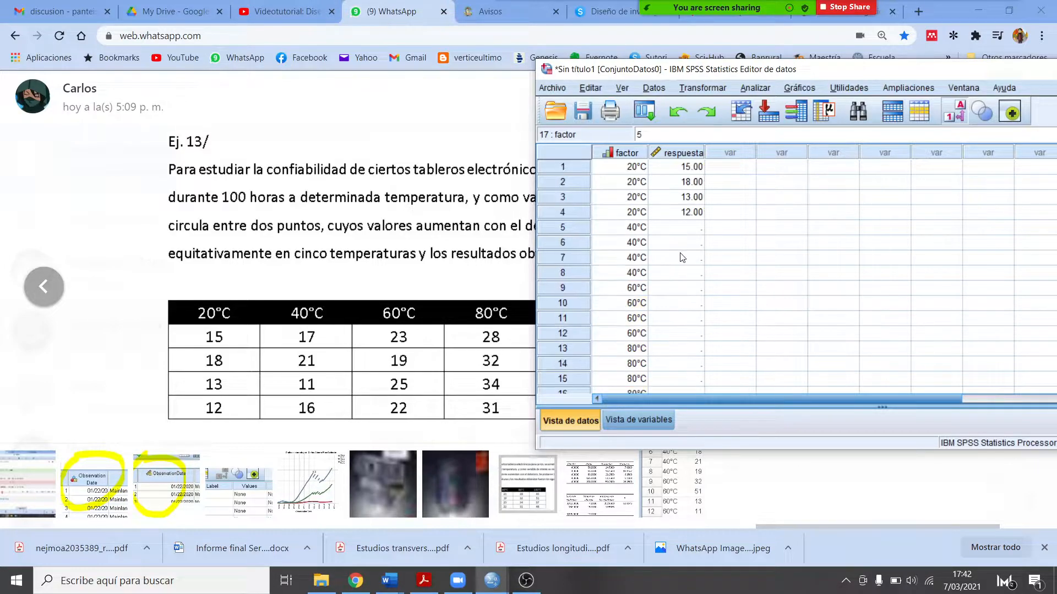
drag(776, 70, 909, 55)
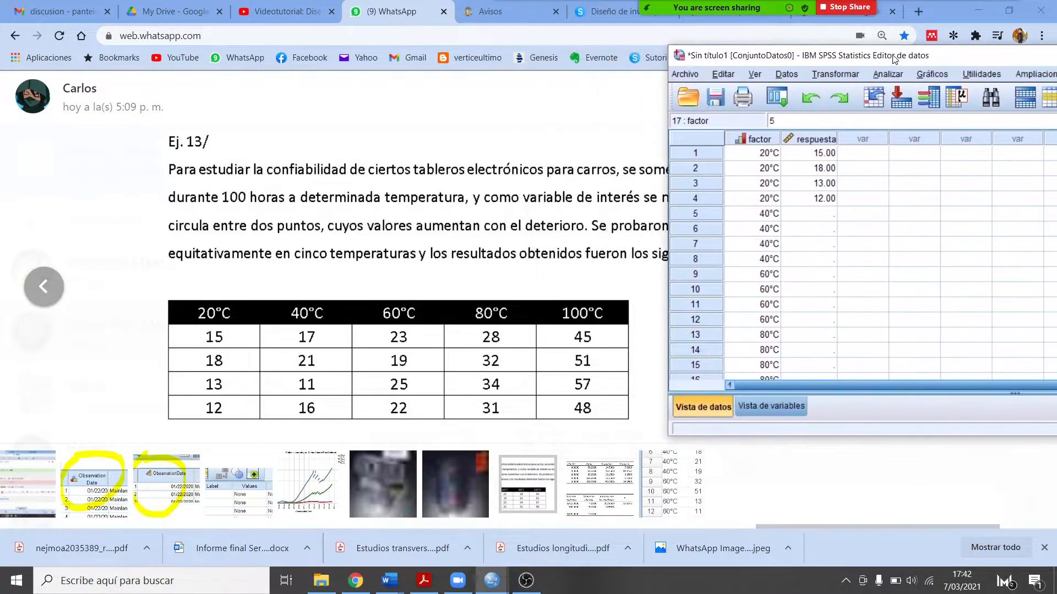
click(821, 221)
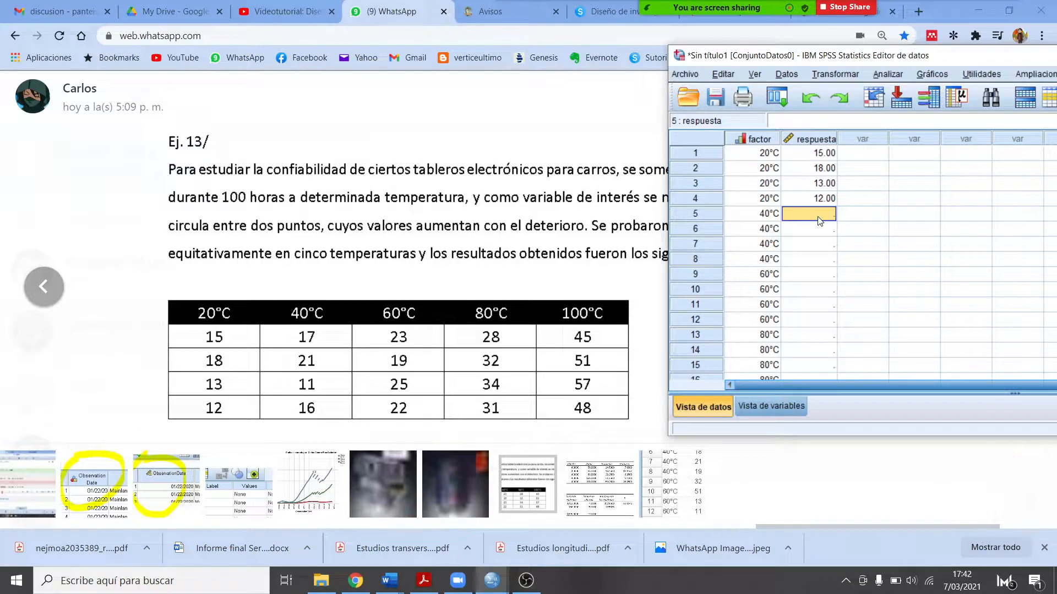
text(17)
key(Return)
text(21)
key(Return)
text(11)
key(Return)
text(16)
key(Return)
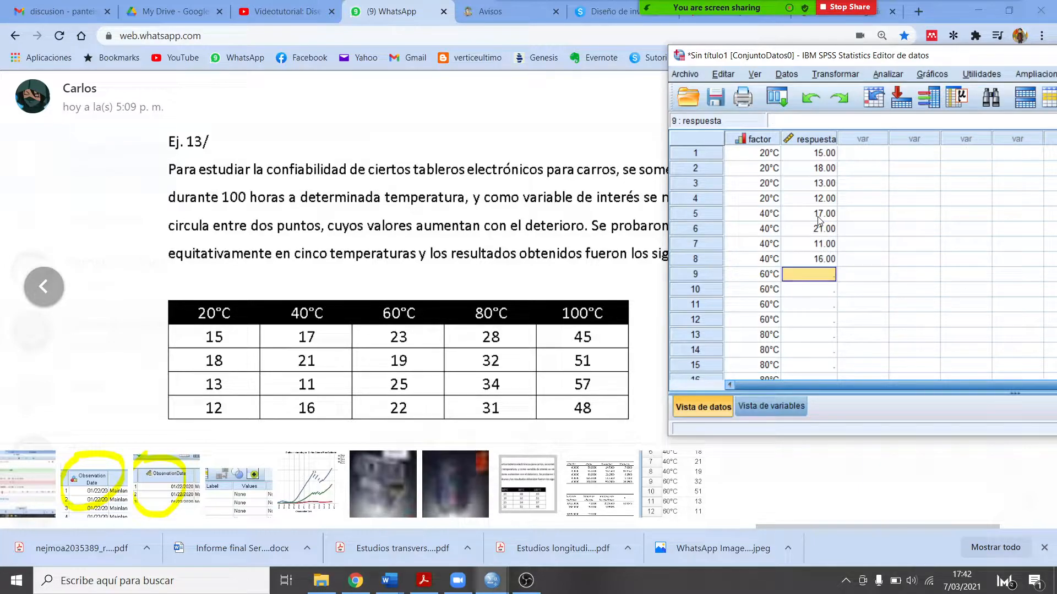
- Enter the 60°C measurements 23, 19, 25 and 22 in rows 9 to 12 of the respuesta variable
text(23)
key(Return)
text(19)
key(Return)
text(25)
key(Return)
text(22)
key(Return)
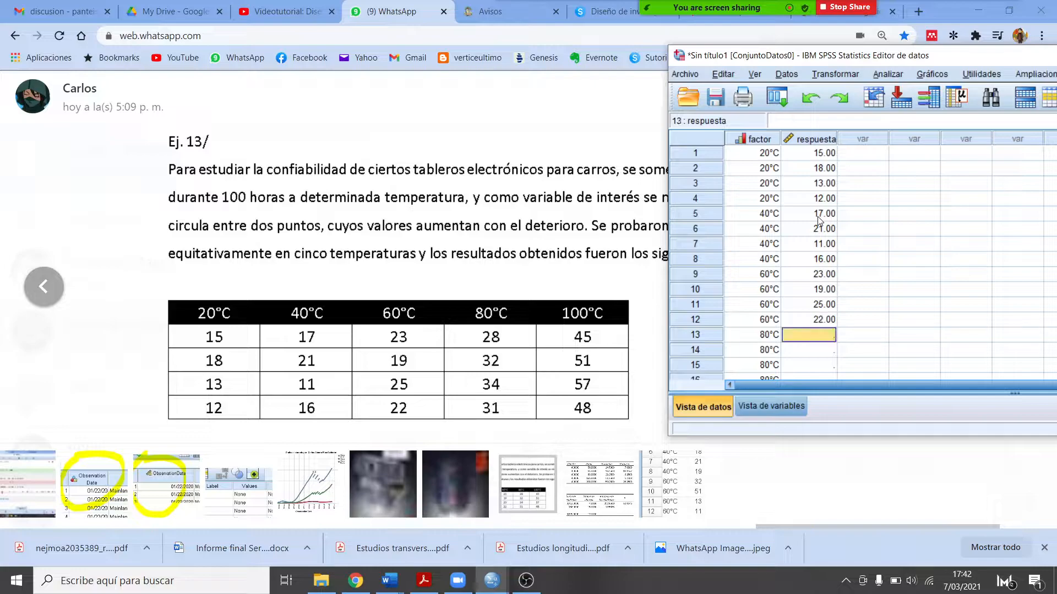
- Enter the 80°C measurements 28, 32, 34 and 31 in rows 13 to 16 of the respuesta variable
text(28)
key(Return)
text(32)
key(Return)
text(34)
key(Return)
text(31)
key(Return)
- Enter the 100°C measurements 45, 51, 57 and 48 in rows 17 to 20 of the respuesta variable
text(45)
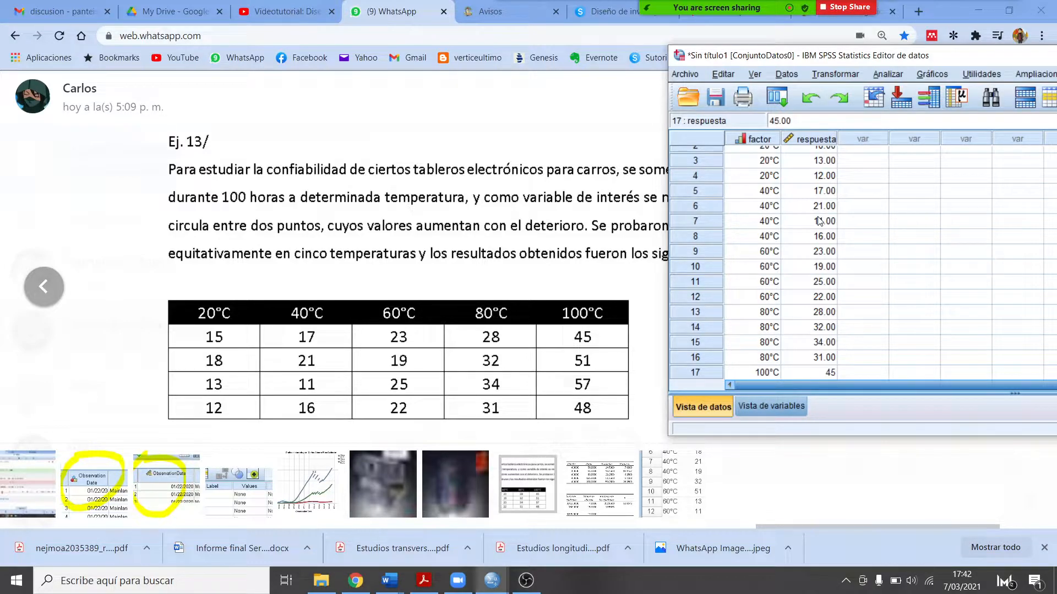
key(Return)
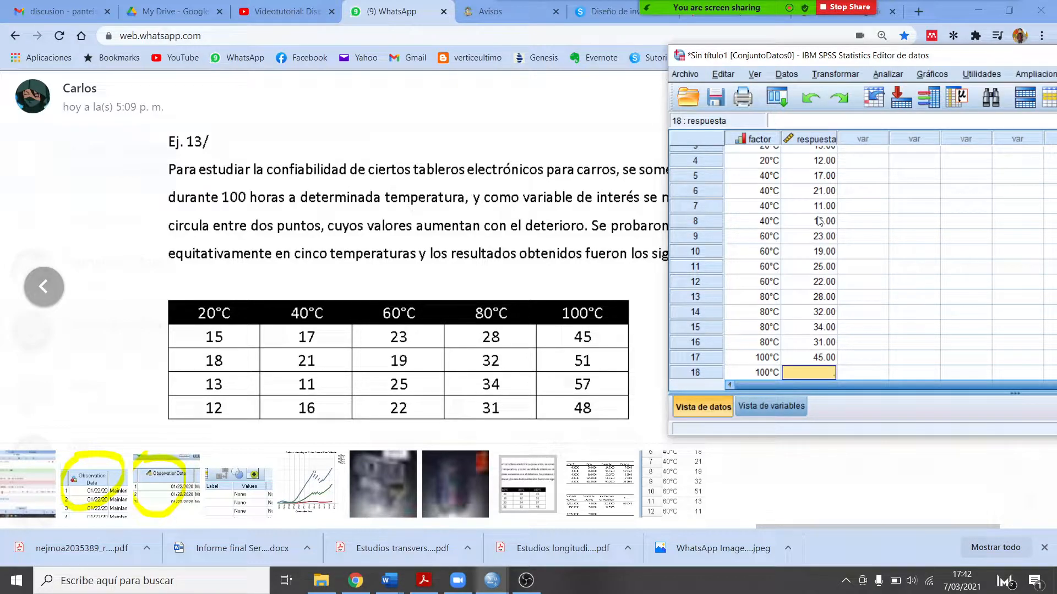
text(51)
key(Return)
text(57)
key(Return)
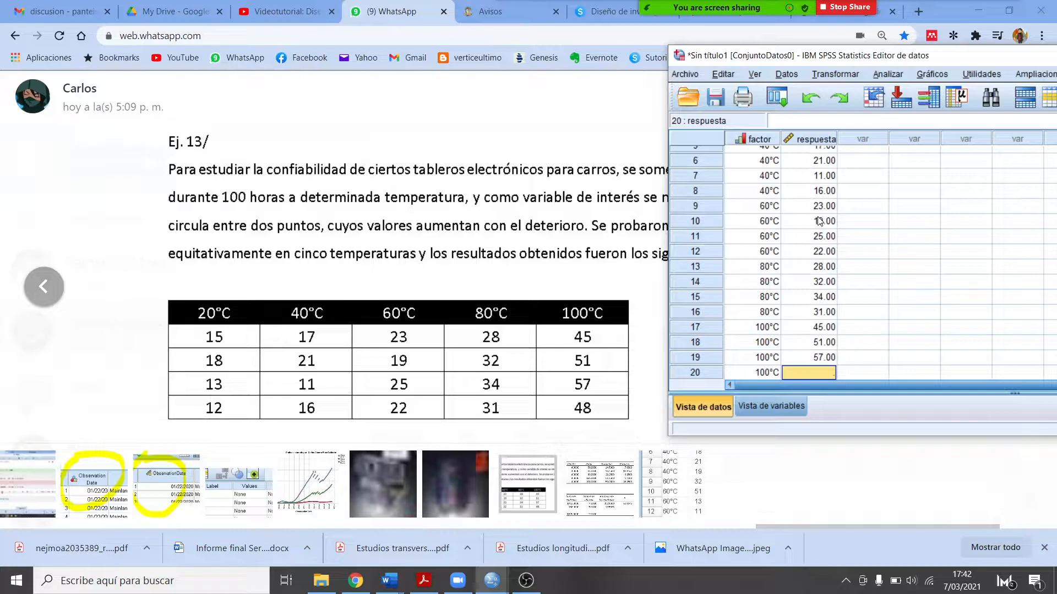
text(48)
key(Return)
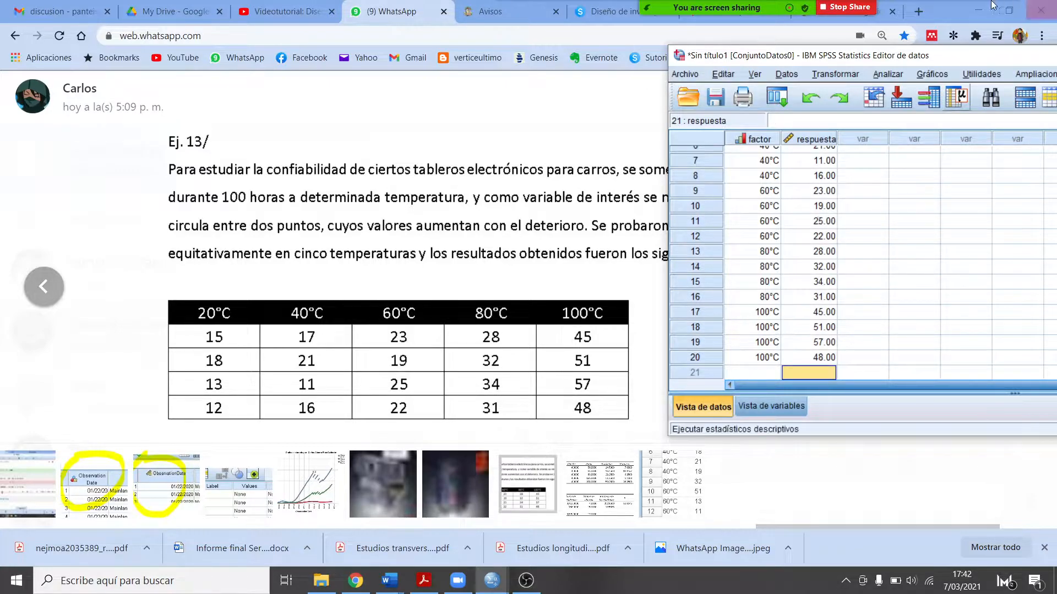
- Maximize the data editor window so that all 20 cases fit on the screen
double_click(973, 57)
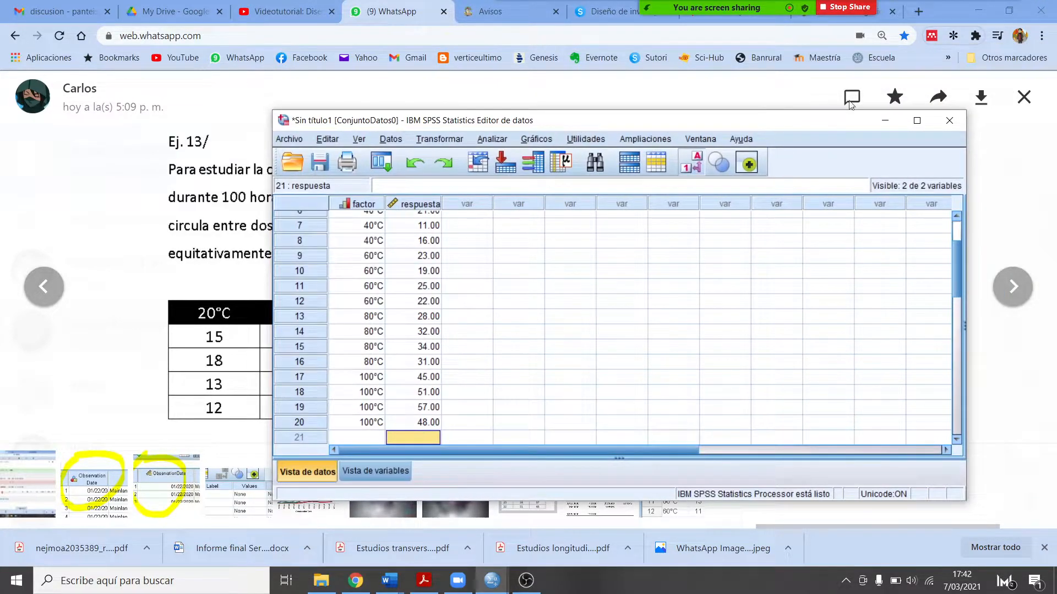
click(929, 123)
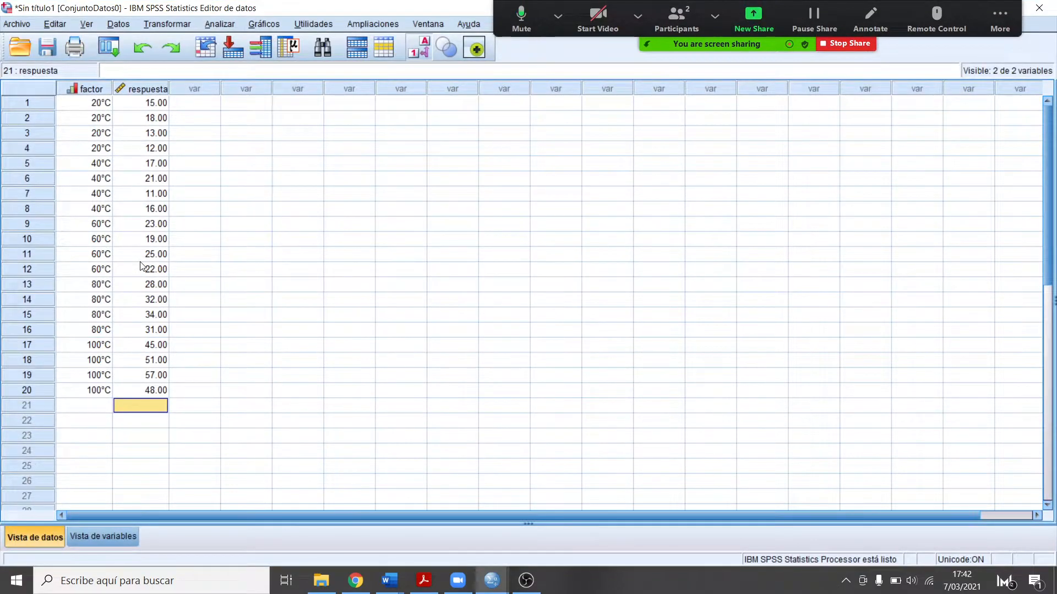
click(99, 149)
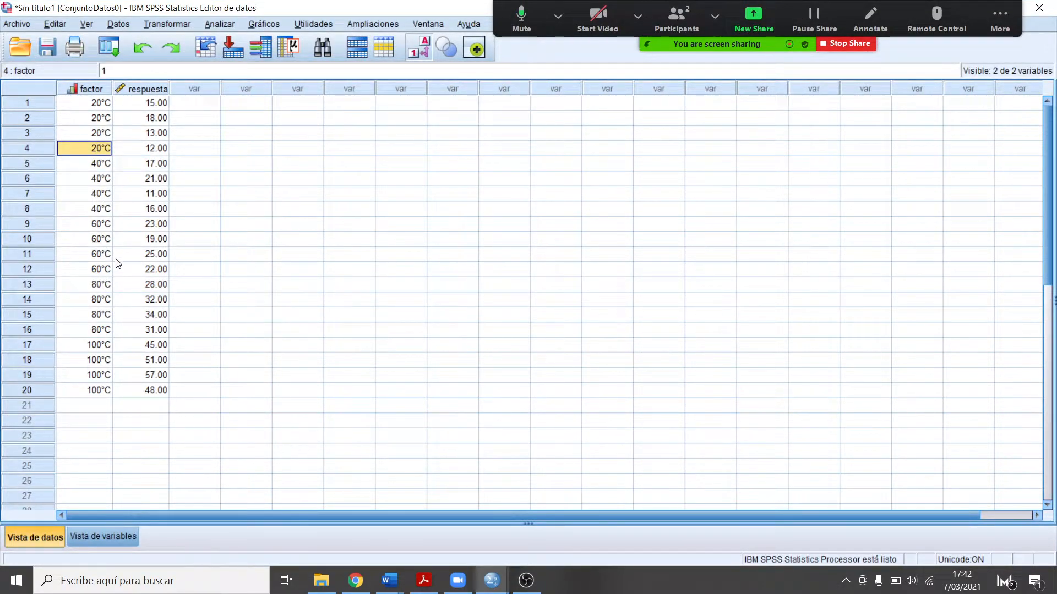
click(138, 87)
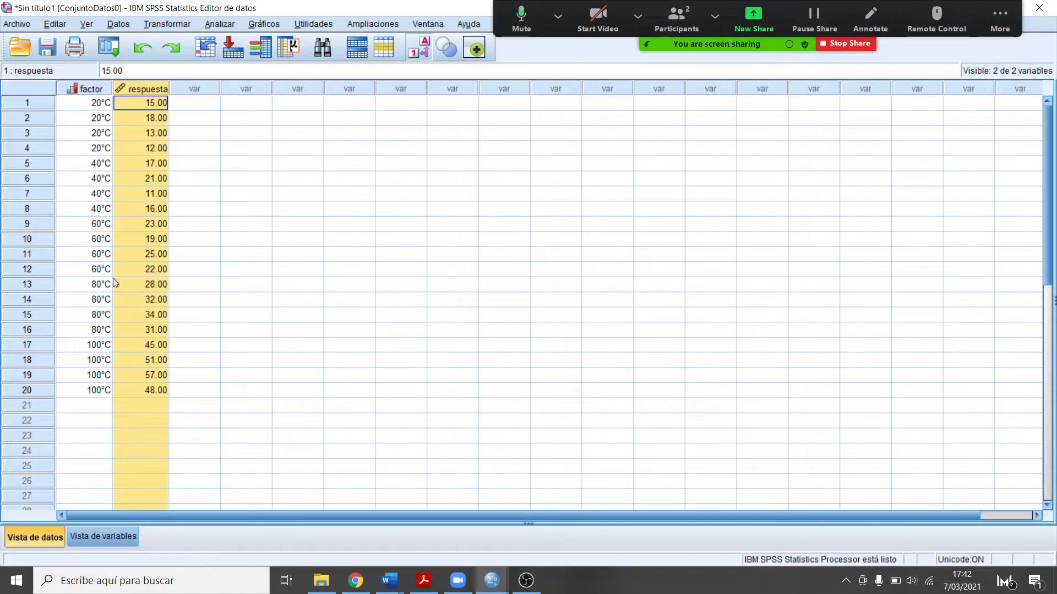
click(127, 295)
click(153, 103)
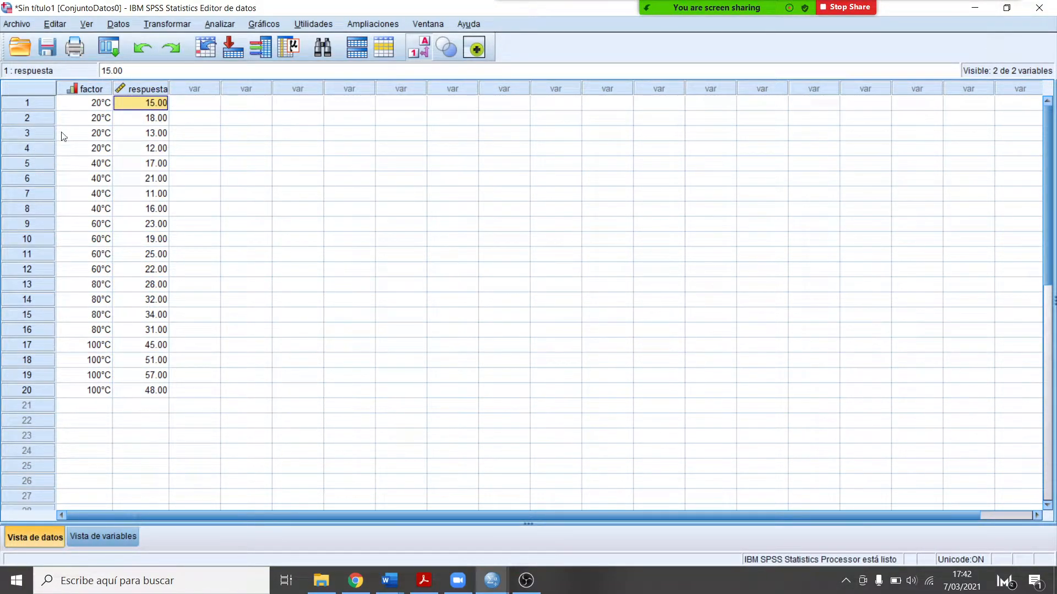
click(205, 105)
click(204, 91)
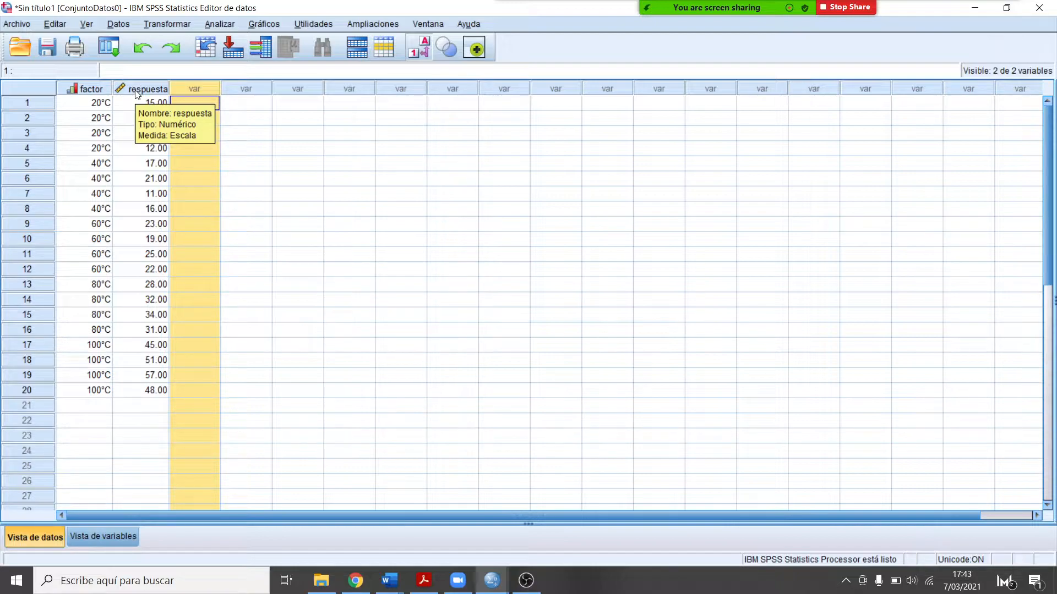
click(242, 94)
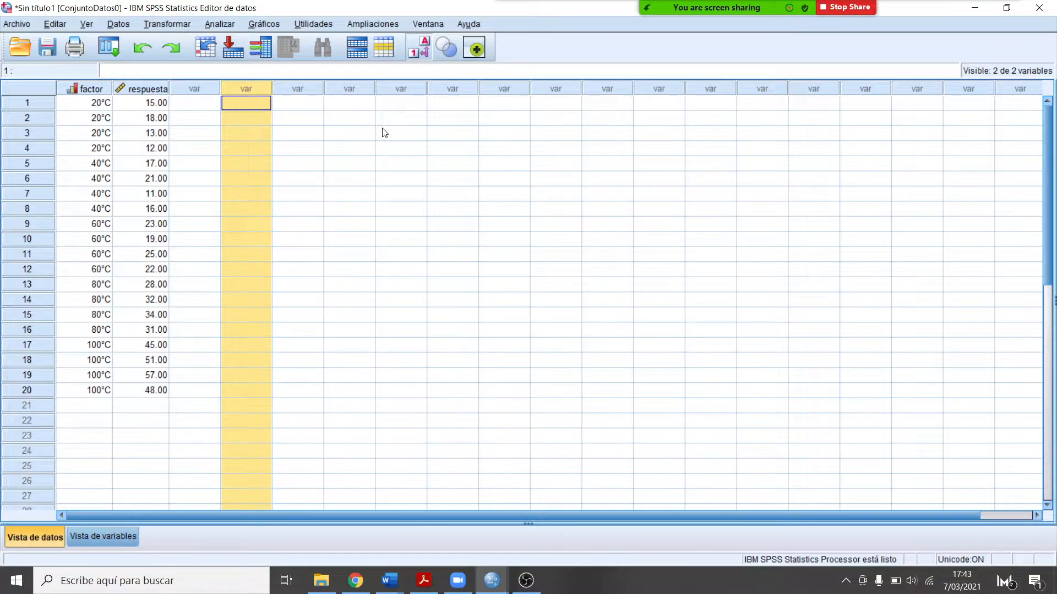
click(305, 90)
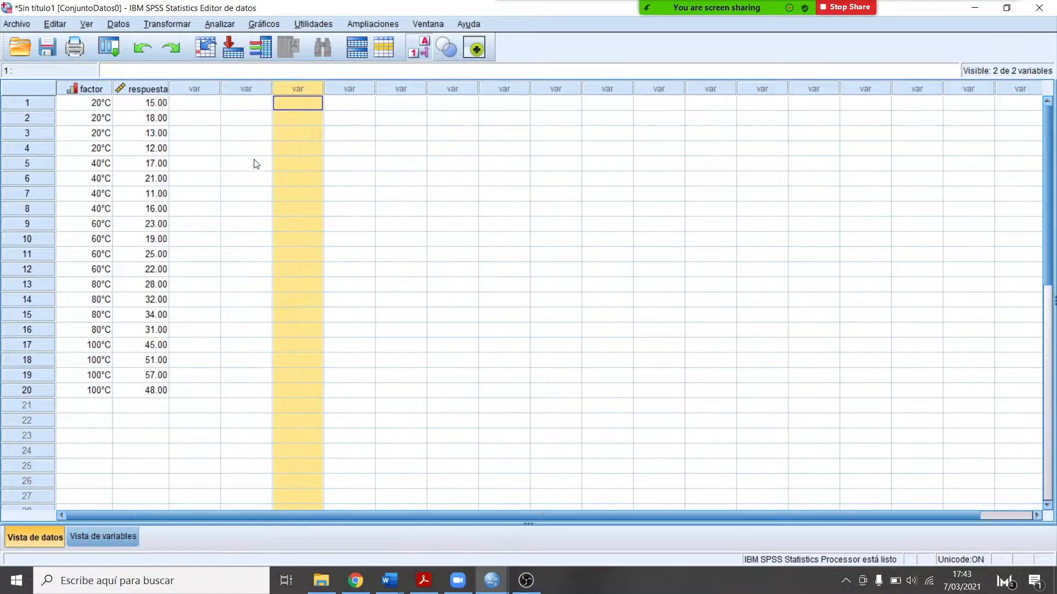
click(151, 193)
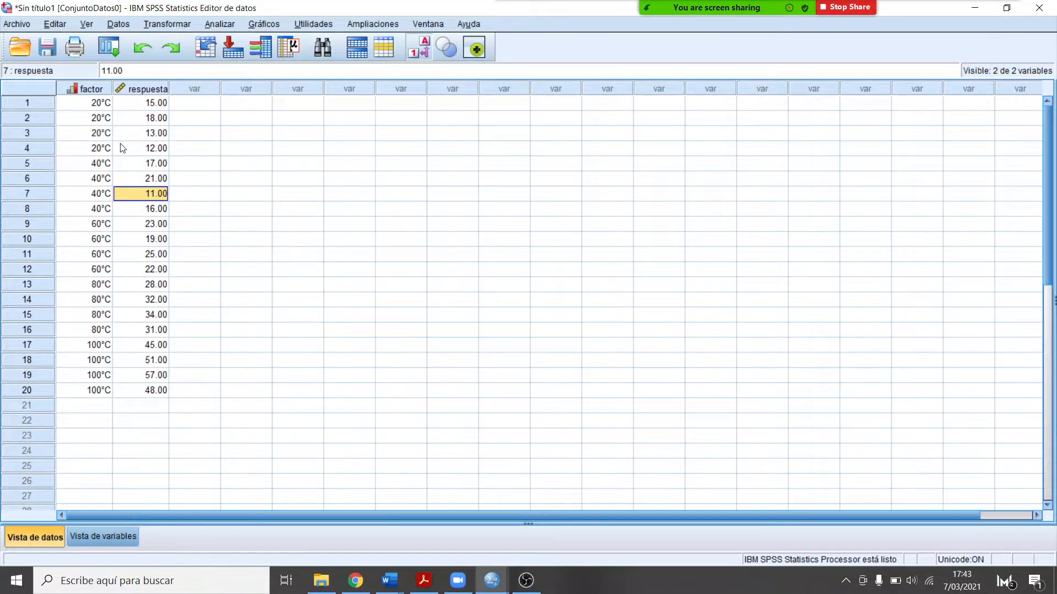
click(318, 210)
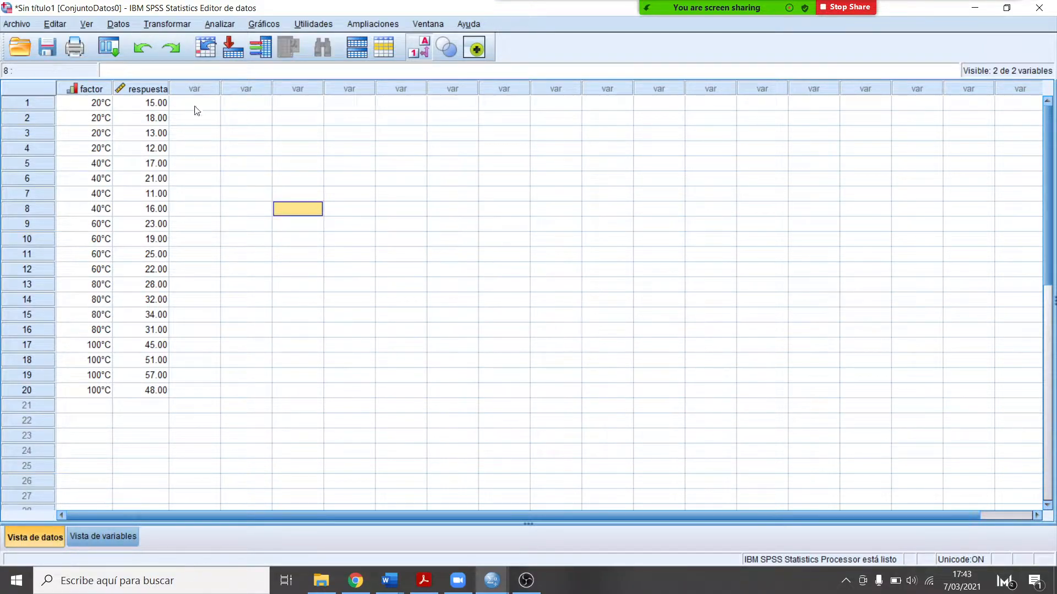
- Set up an Explorar descriptive analysis with respuesta as the dependent variable and factor as the grouping factor
click(228, 25)
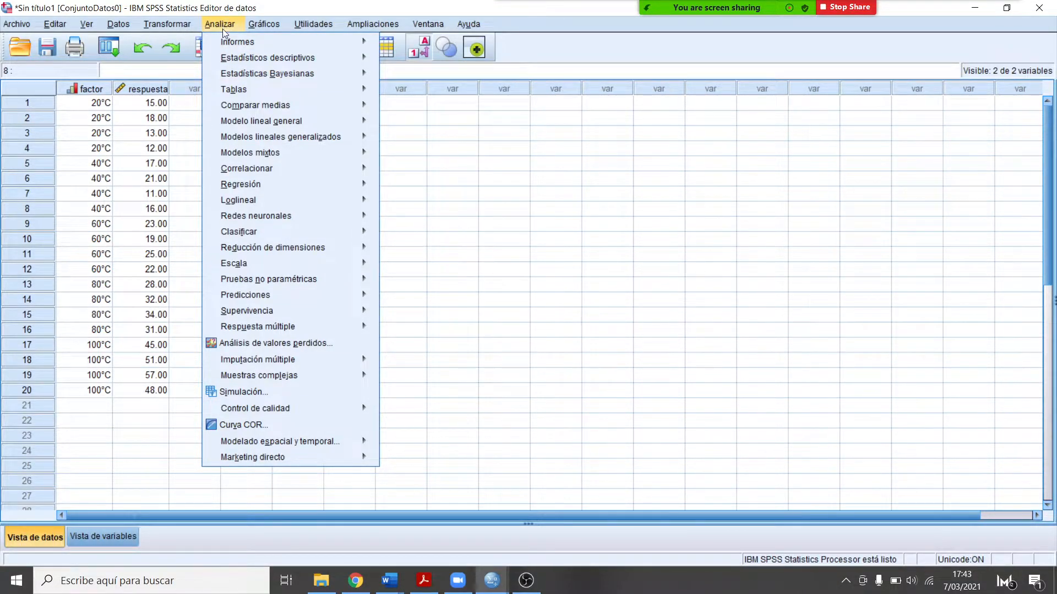
mouse_move(226, 54)
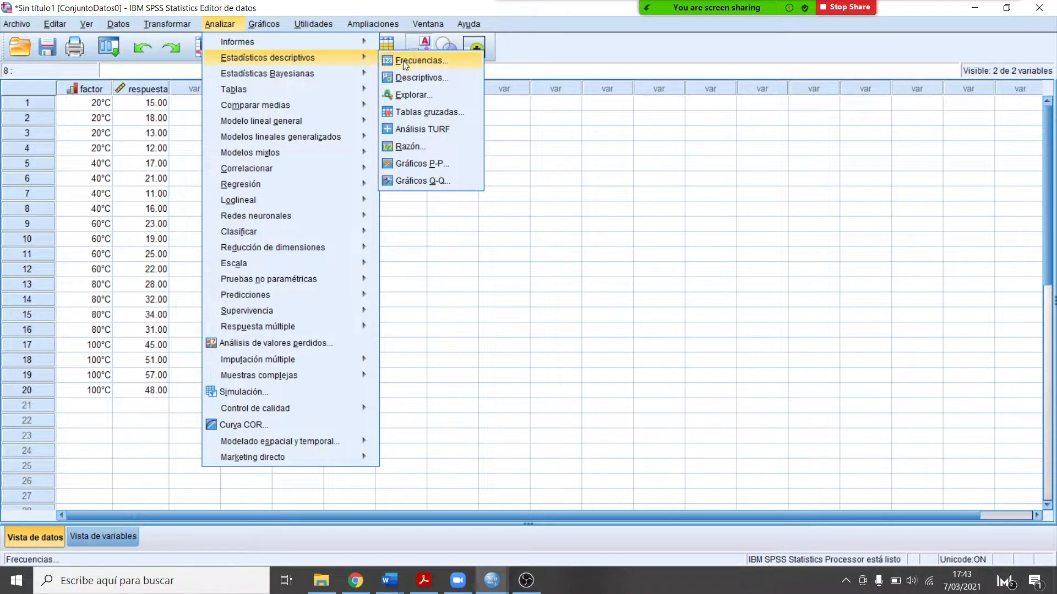
click(408, 94)
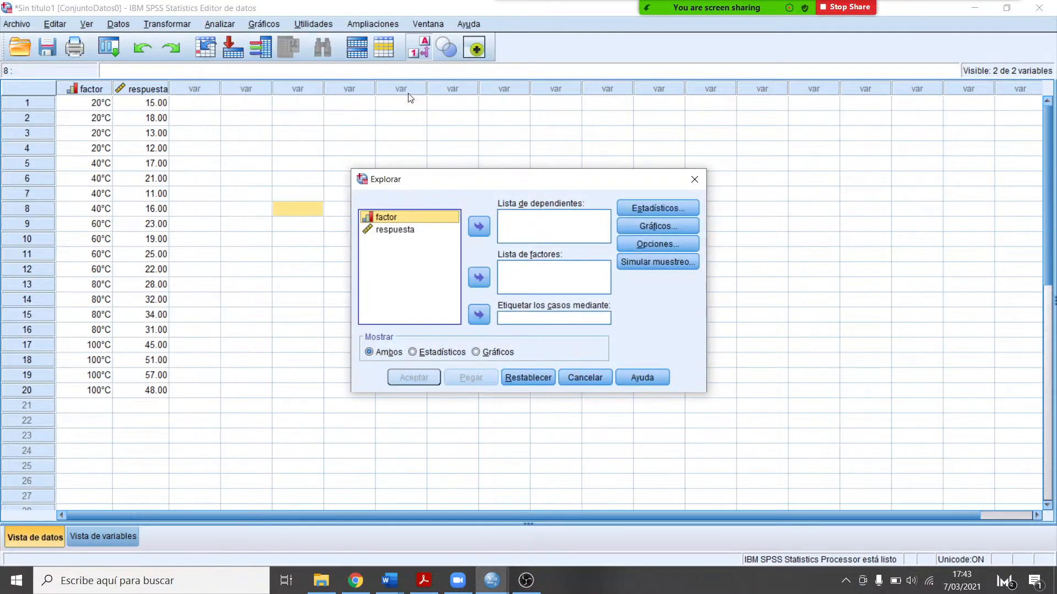
click(407, 233)
click(479, 227)
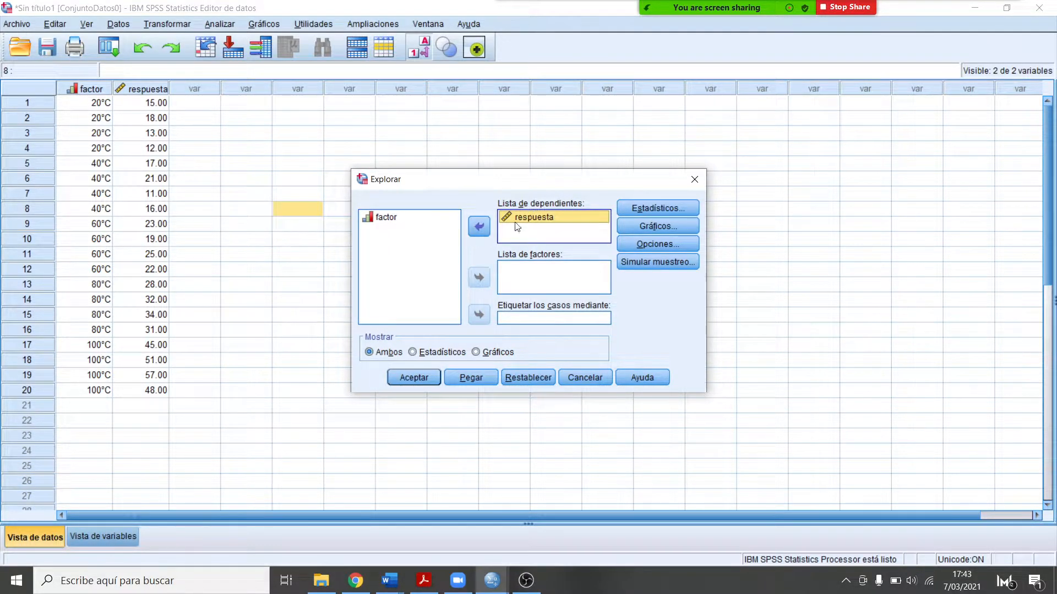
click(392, 218)
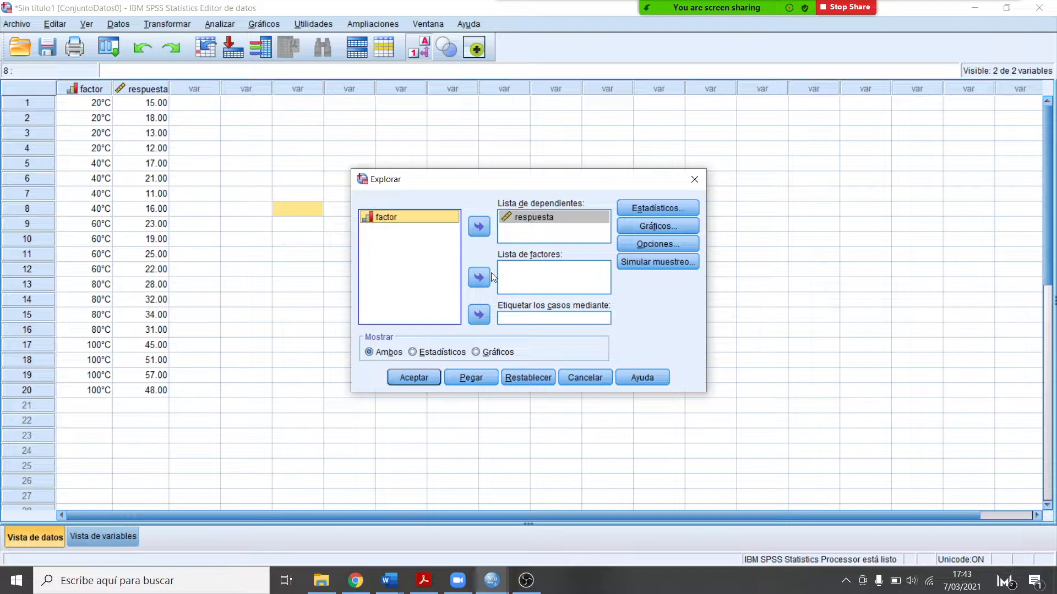
click(479, 277)
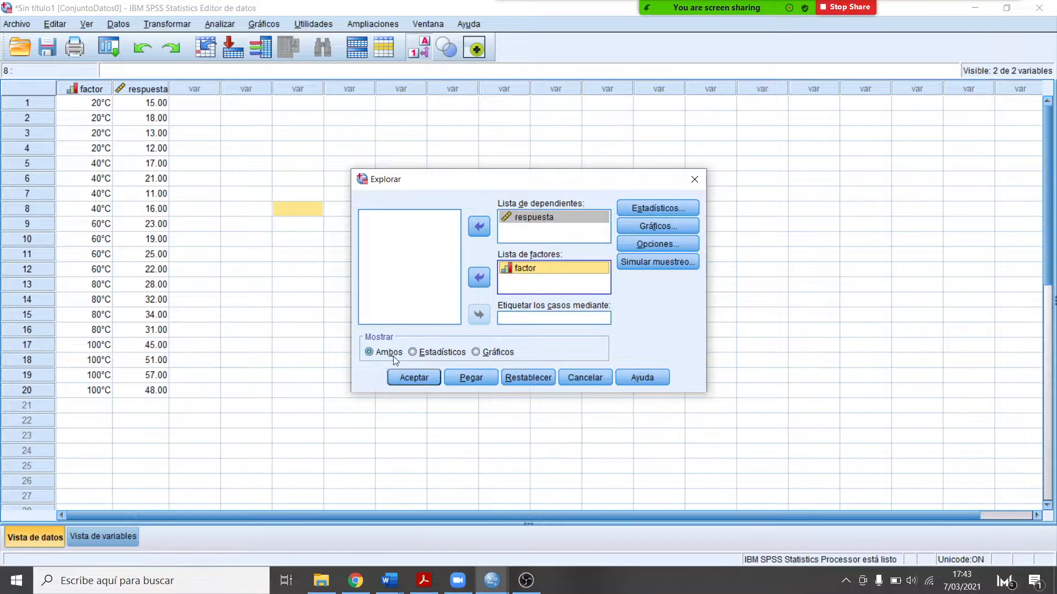
- Run the Explorar analysis by factor with descriptives at a 95% confidence interval and normality plots with tests, without stem-and-leaf plots
click(638, 210)
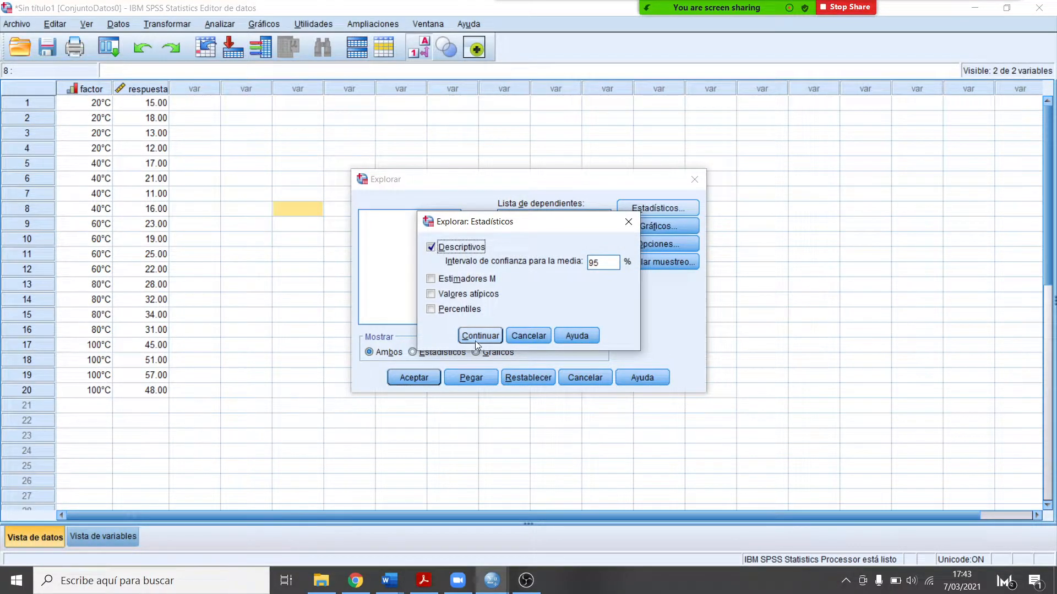
click(477, 335)
click(654, 230)
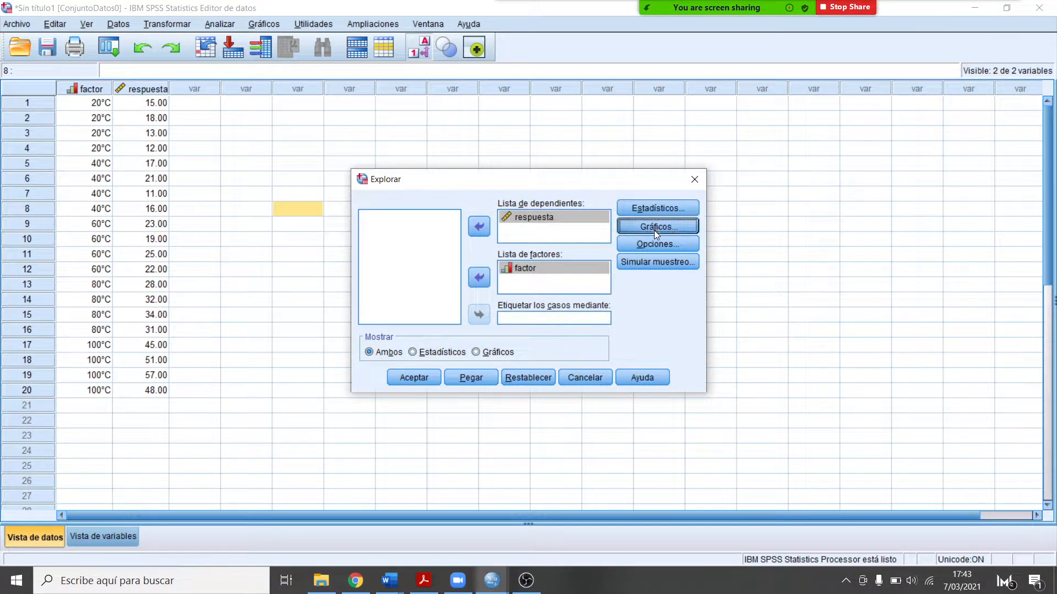
click(605, 218)
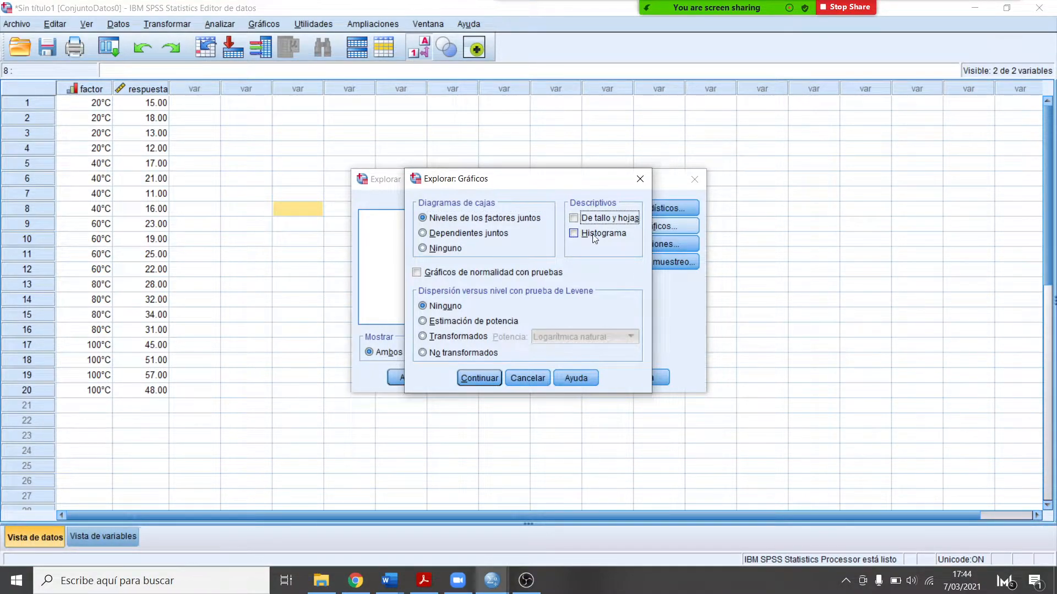
click(417, 273)
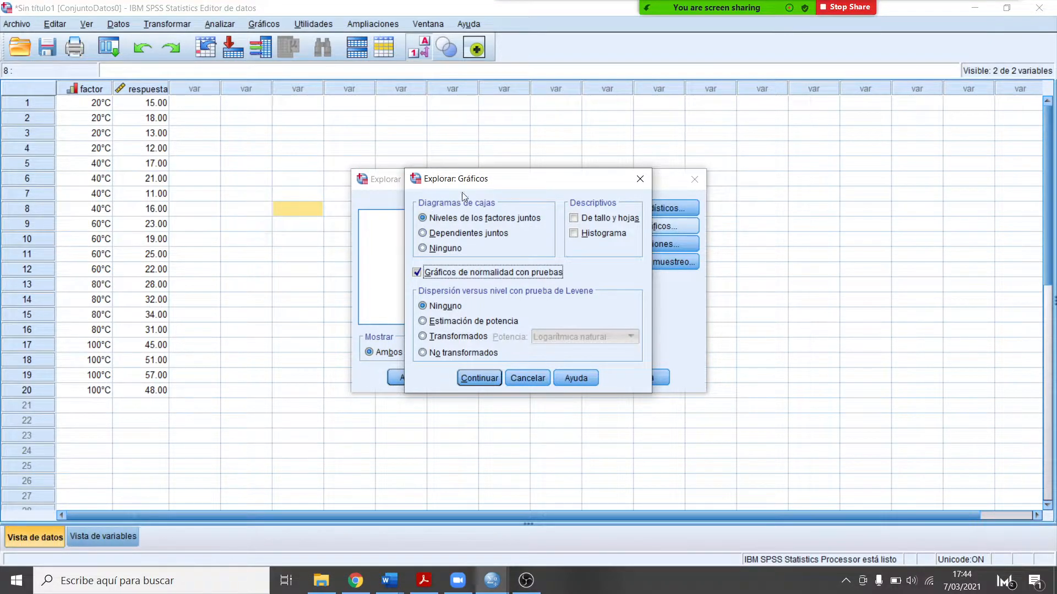
click(477, 378)
click(425, 379)
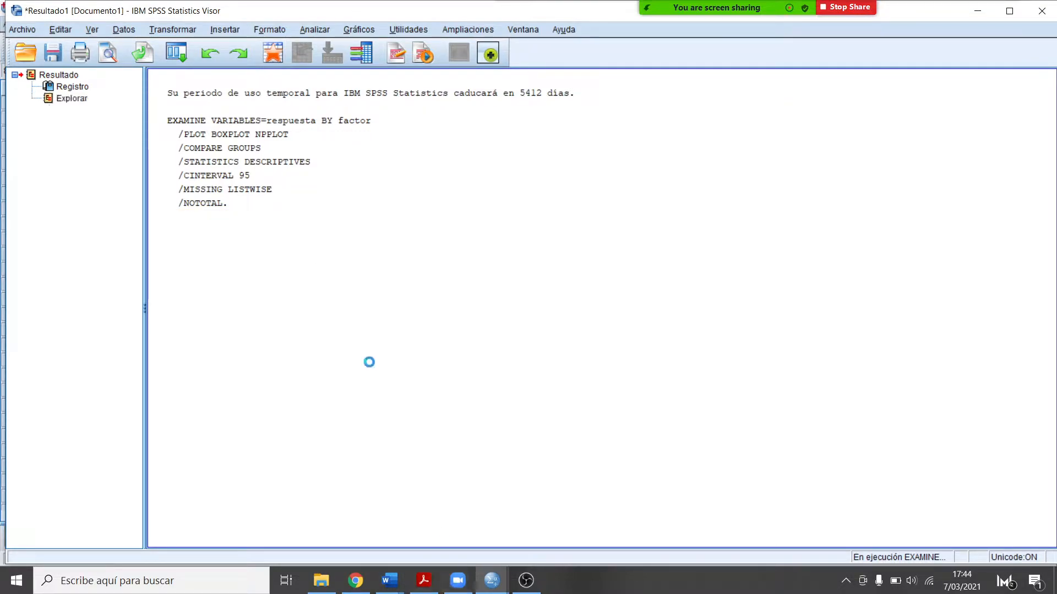
- Examine the Descriptivos table of respuesta for each temperature level from 20°C to 100°C
scroll(385, 389, down, 3)
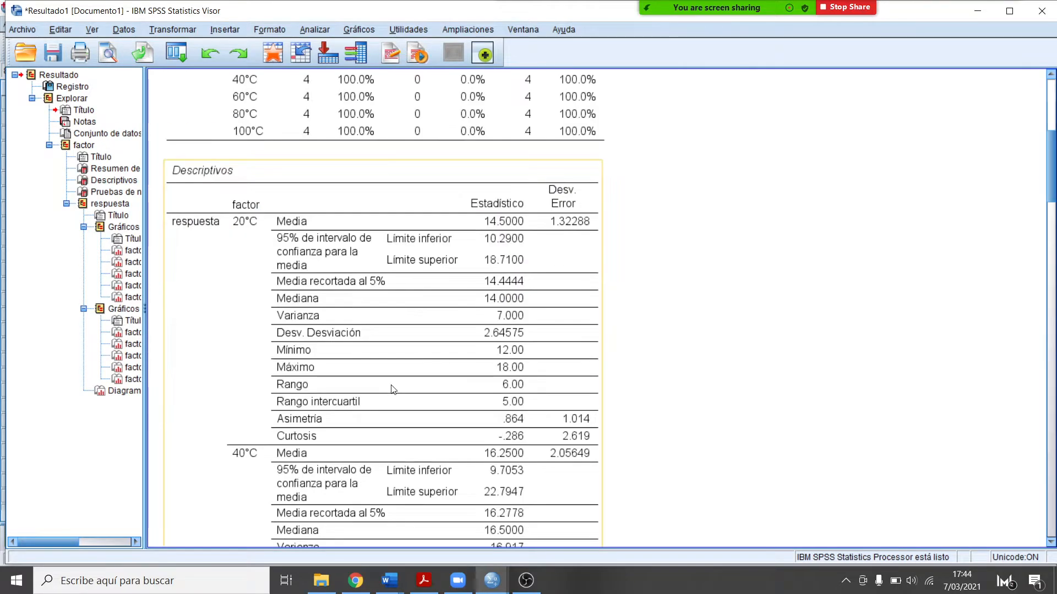
scroll(393, 390, down, 6)
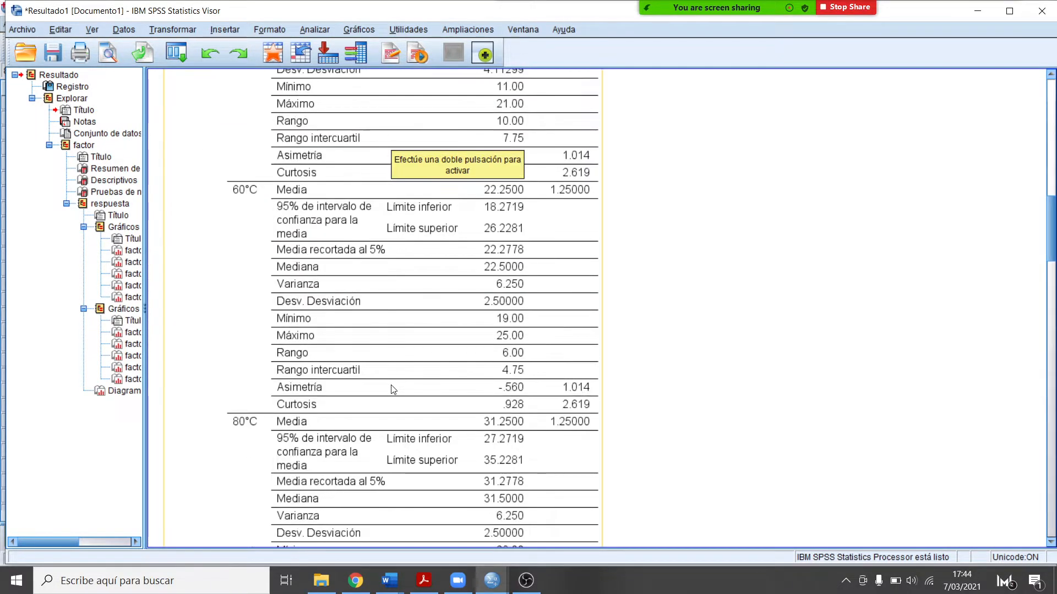
scroll(389, 372, up, 1)
scroll(389, 372, up, 8)
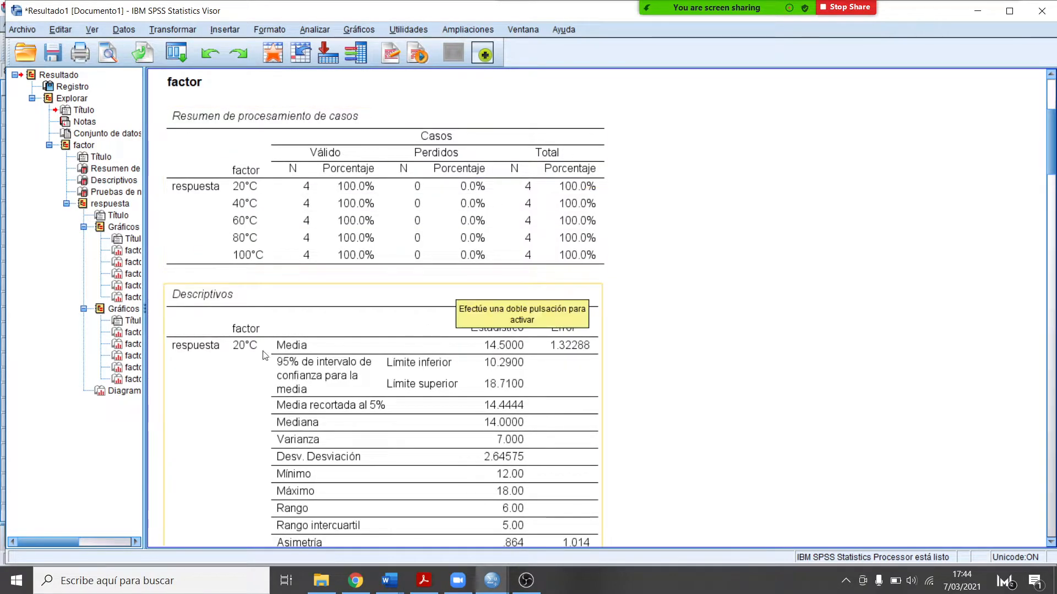
click(309, 355)
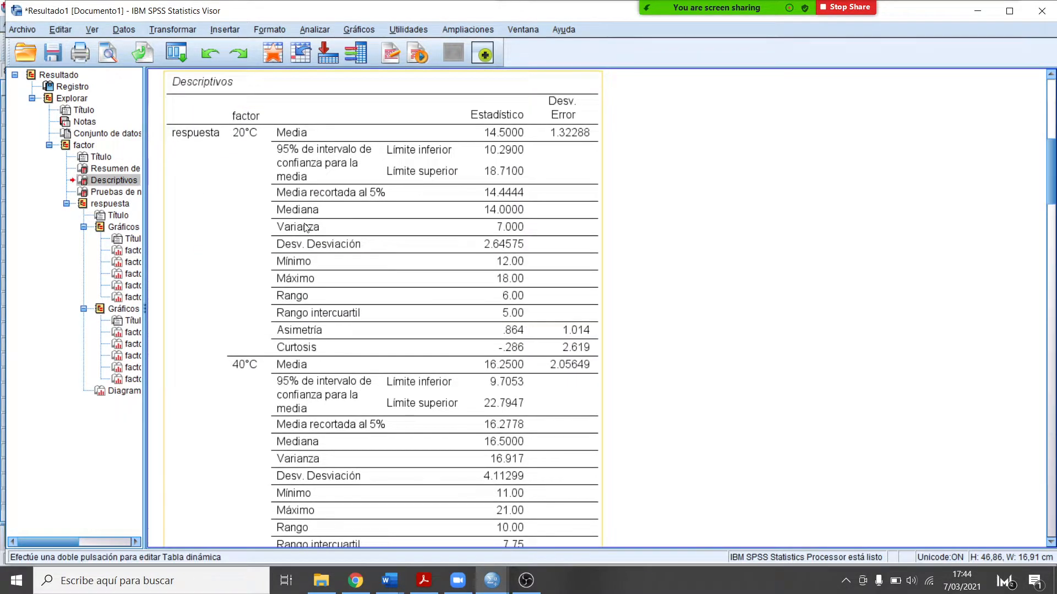
scroll(306, 227, up, 1)
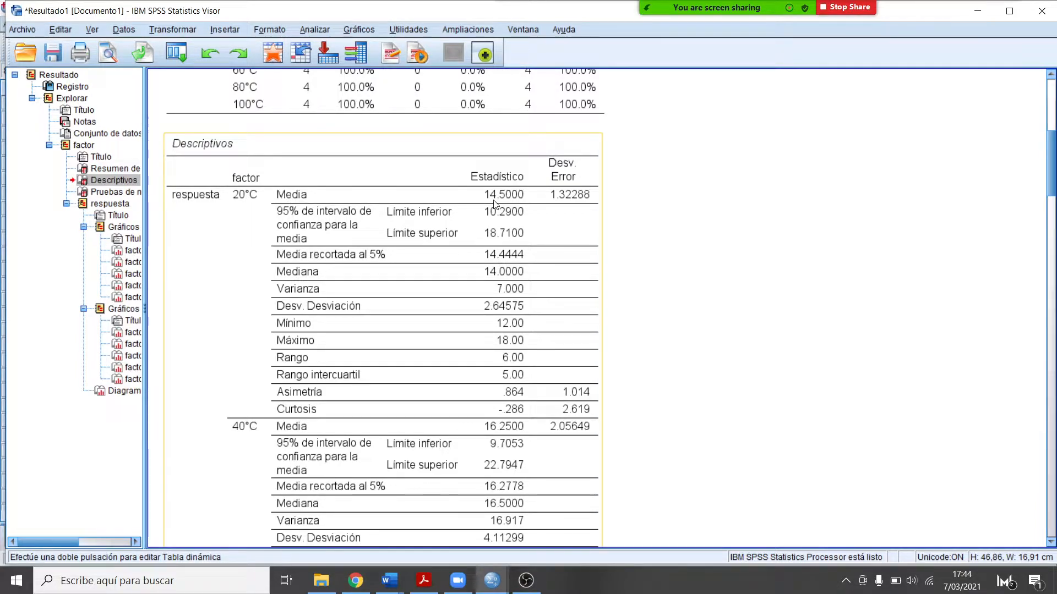
scroll(355, 378, down, 2)
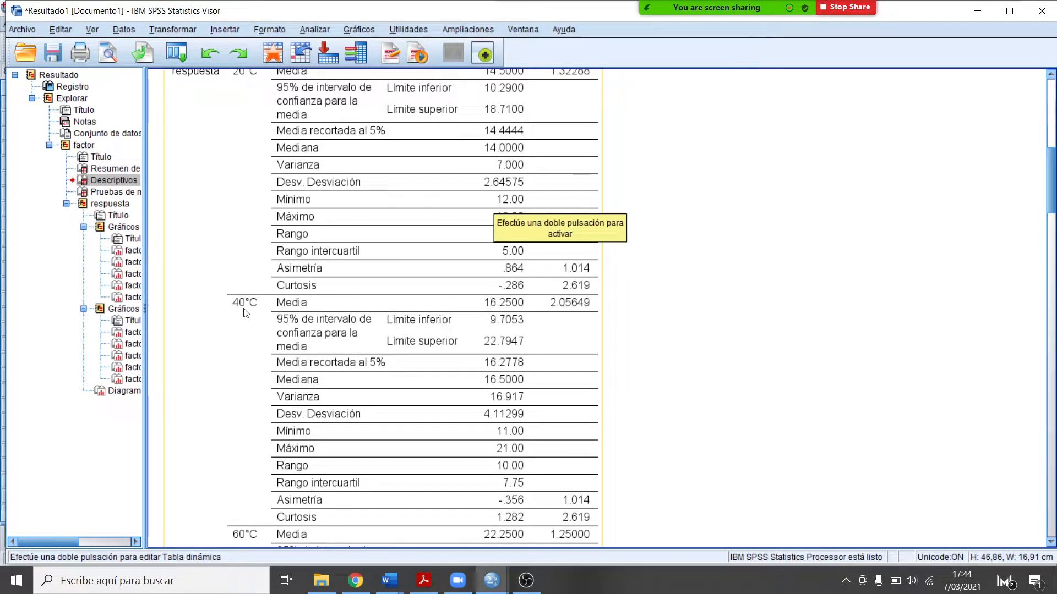
scroll(394, 358, down, 4)
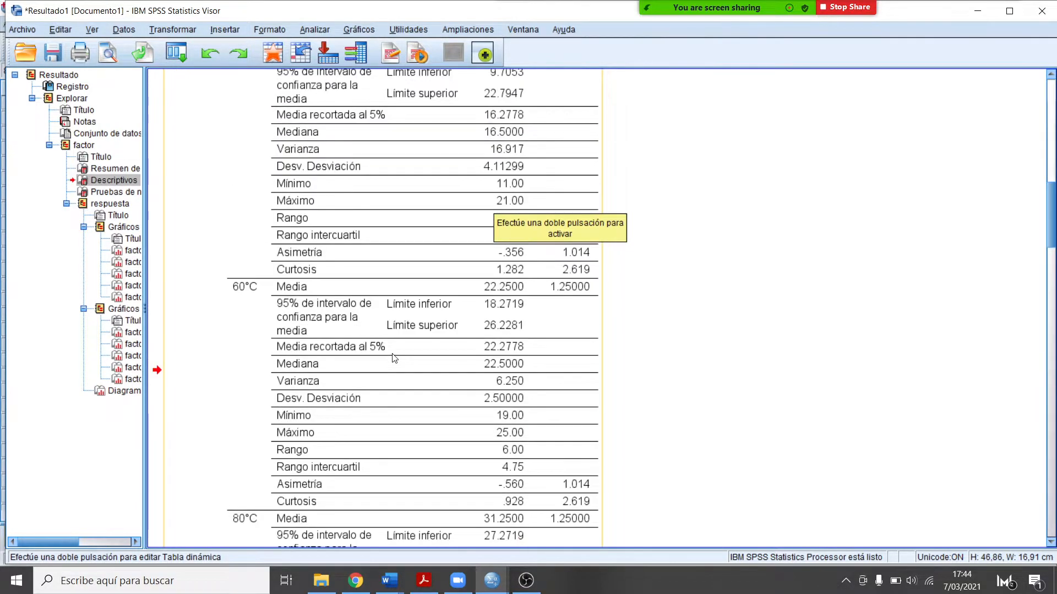
scroll(394, 359, down, 8)
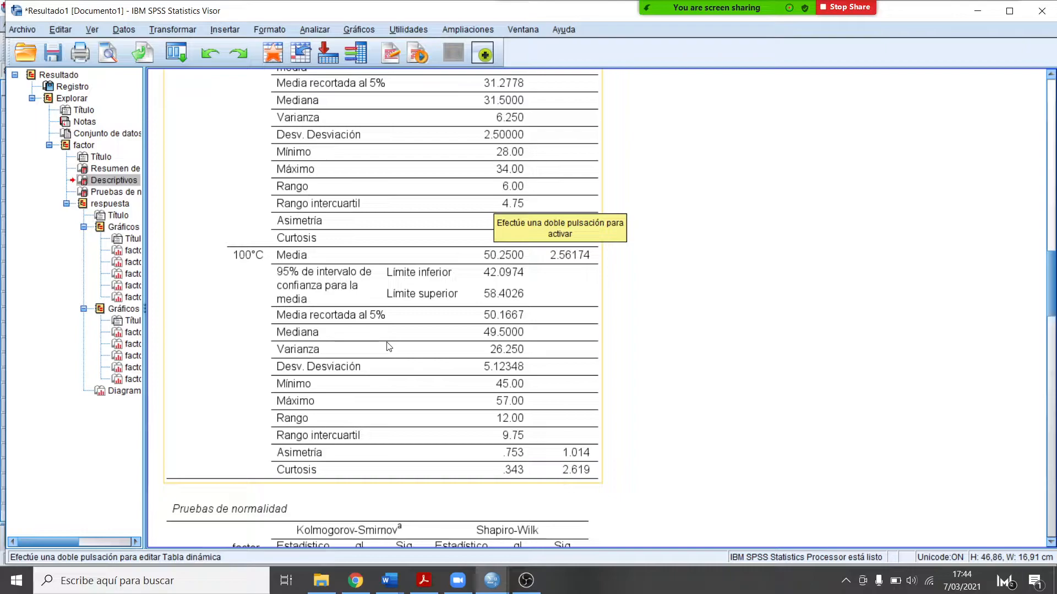
scroll(389, 347, up, 3)
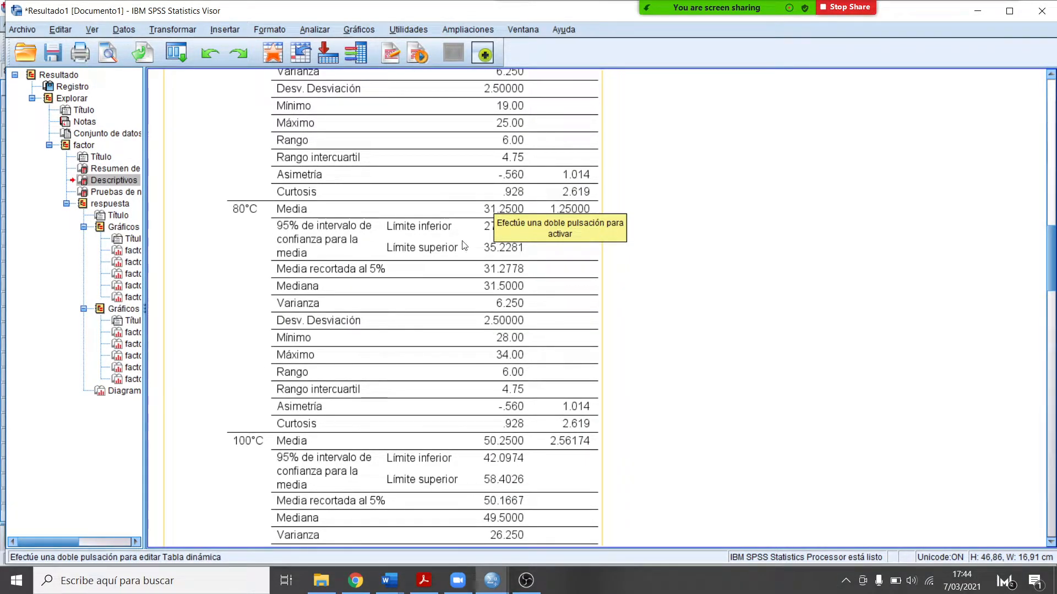
- Examine the normality tests and the normal and detrended Q-Q plots of respuesta by factor level
scroll(360, 443, down, 7)
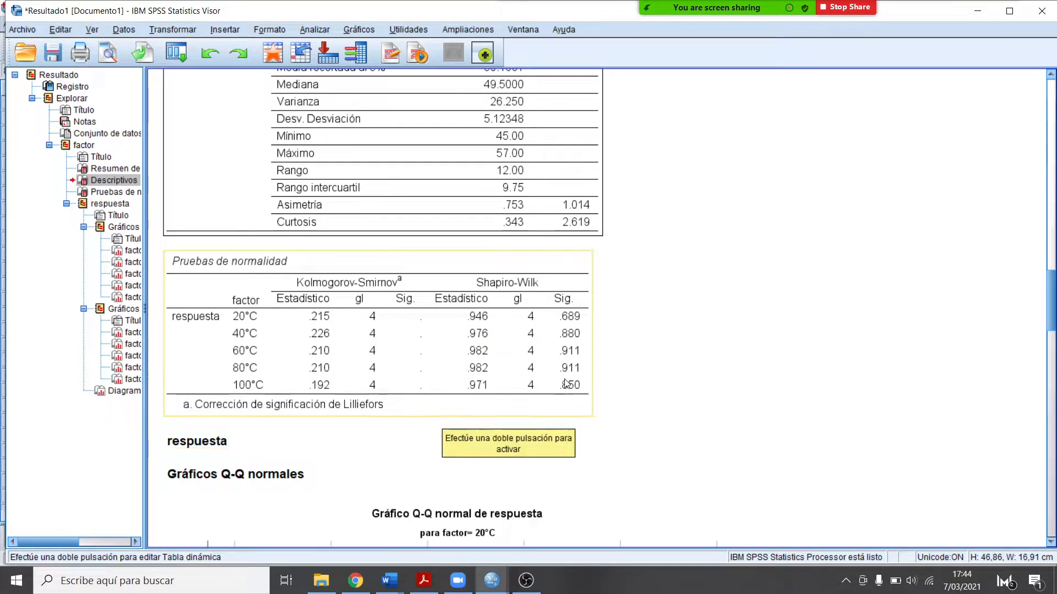
scroll(362, 444, down, 2)
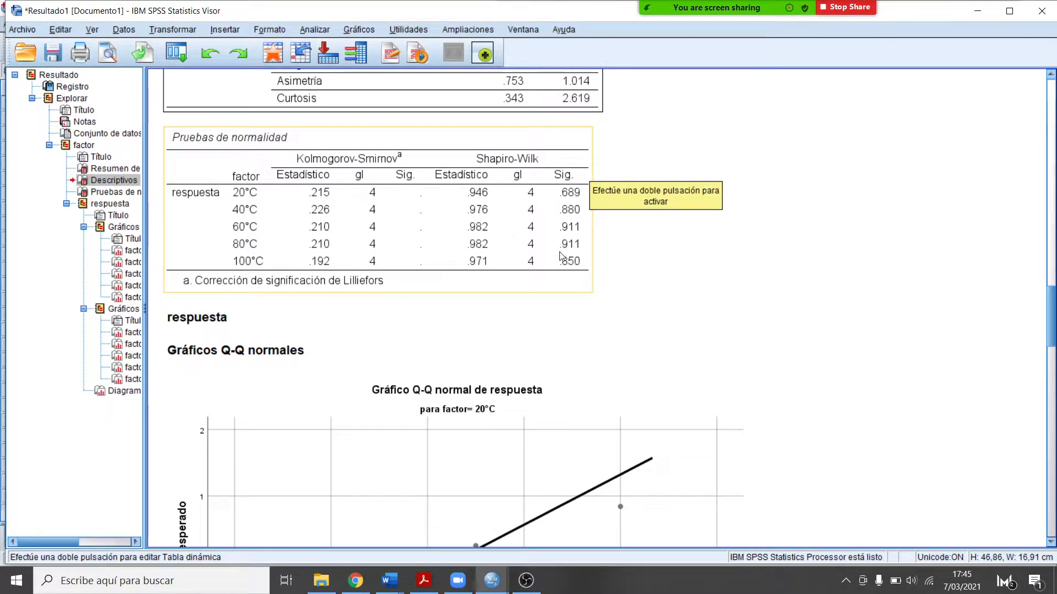
scroll(561, 256, down, 5)
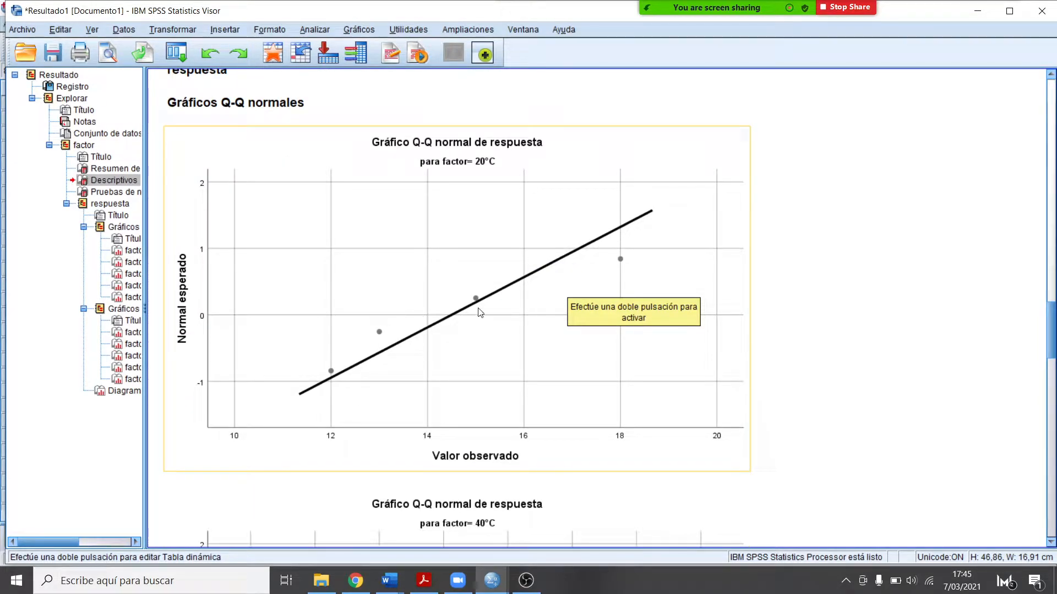
scroll(481, 310, down, 6)
scroll(482, 313, down, 12)
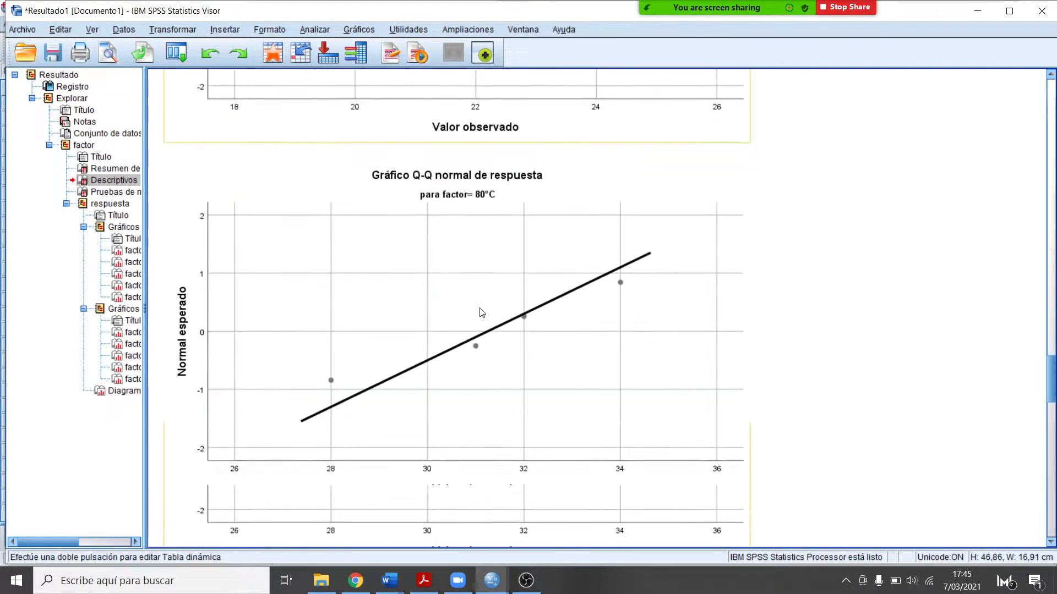
scroll(481, 313, down, 6)
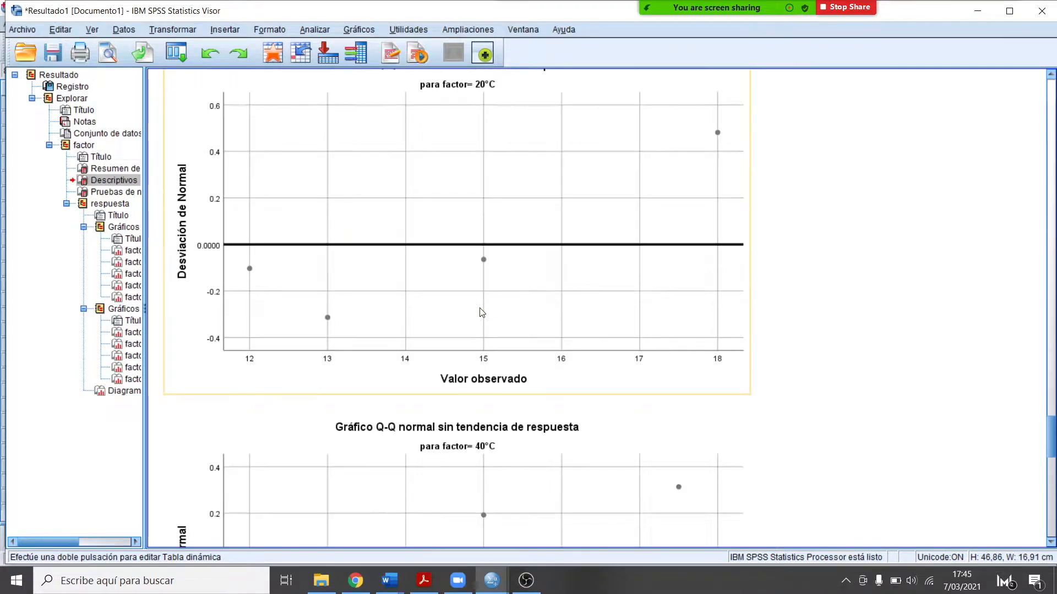
scroll(482, 314, up, 5)
- Rerun the Explorar analysis on respuesta alone, with factor removed from the factor list
click(176, 53)
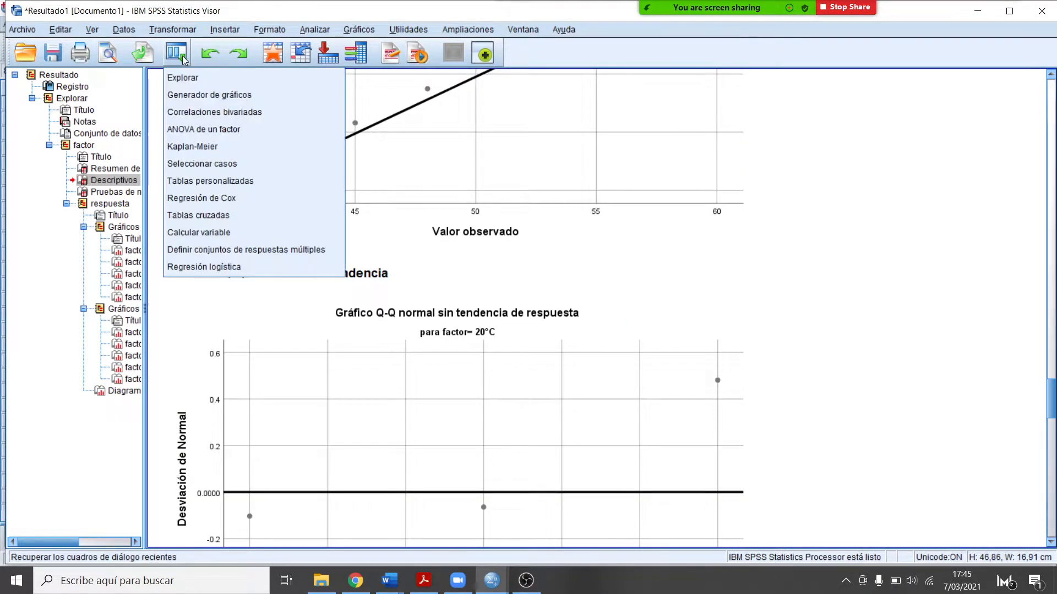
click(187, 77)
click(526, 269)
click(479, 277)
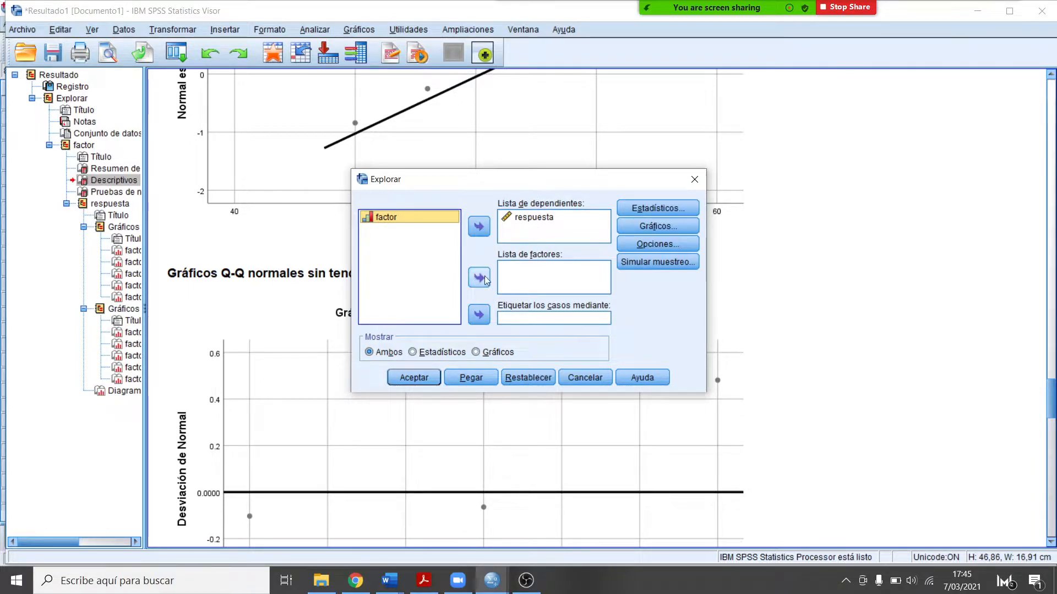
click(418, 379)
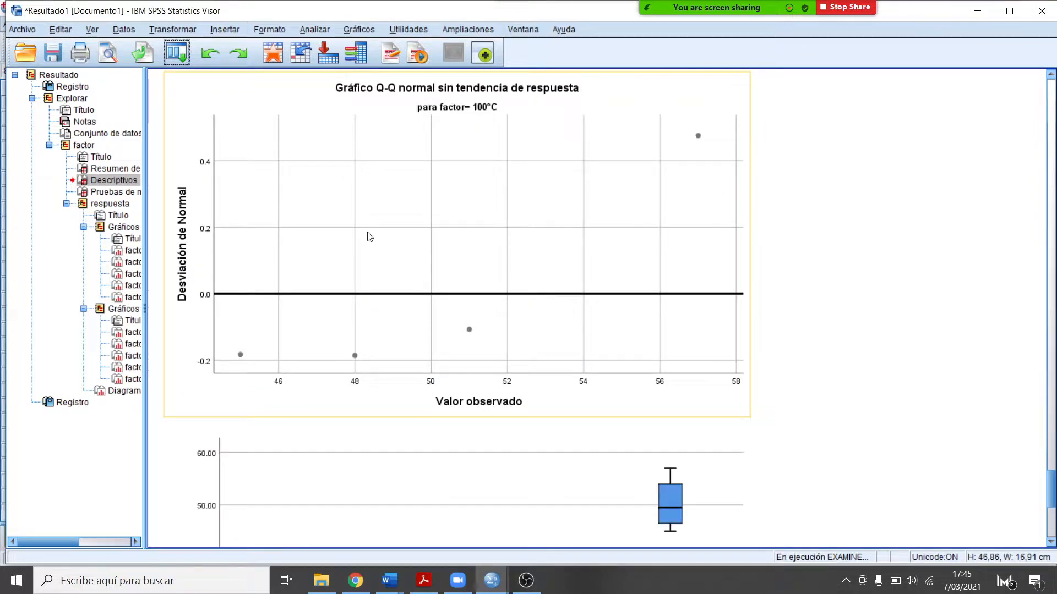
- Review the boxplots by factor and the overall descriptives and normality tests of respuesta
scroll(530, 338, up, 5)
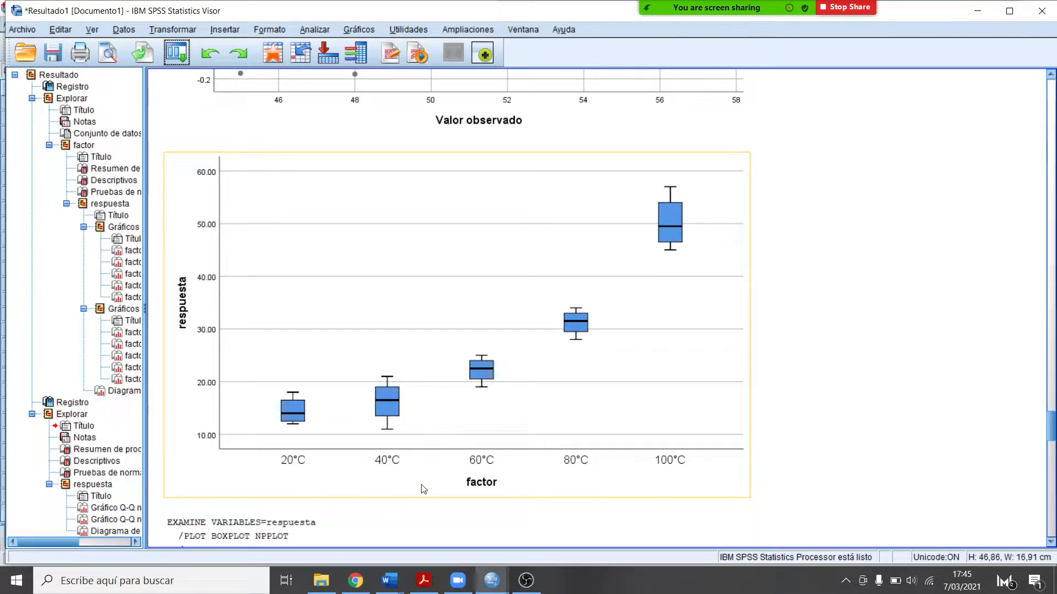
scroll(420, 496, down, 20)
scroll(434, 457, down, 5)
scroll(434, 457, up, 15)
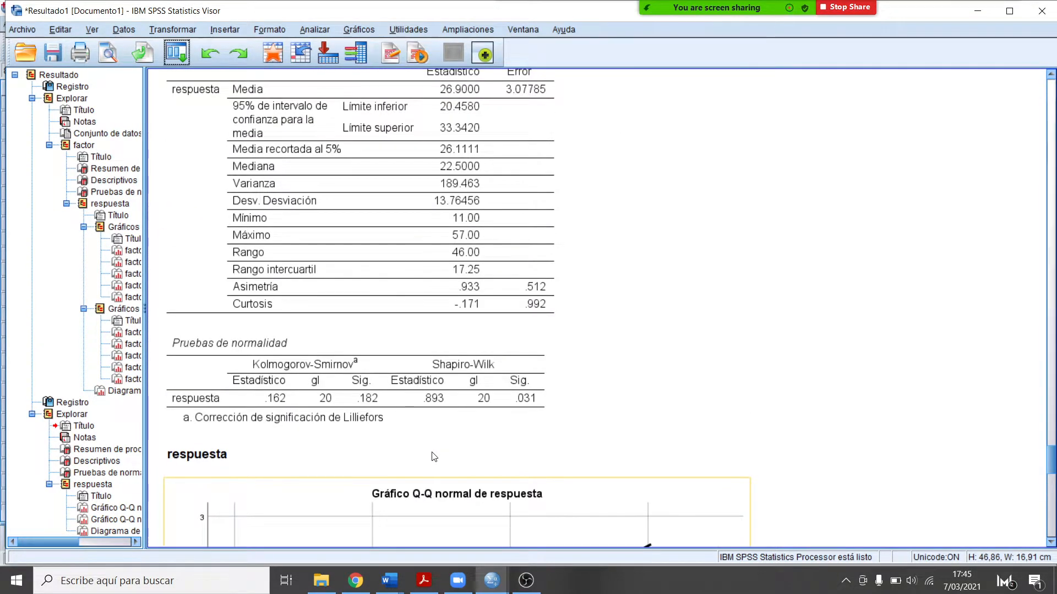
scroll(433, 457, down, 3)
- Activate the overall Pruebas de normalidad table to read the Shapiro-Wilk significance at full precision, and leave the table editor
click(533, 281)
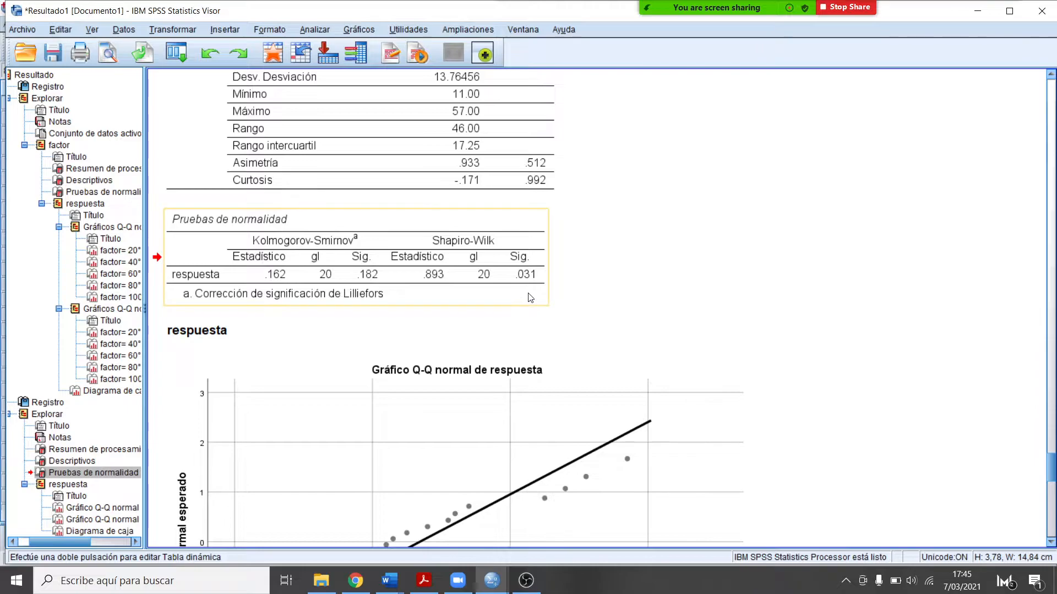
double_click(525, 278)
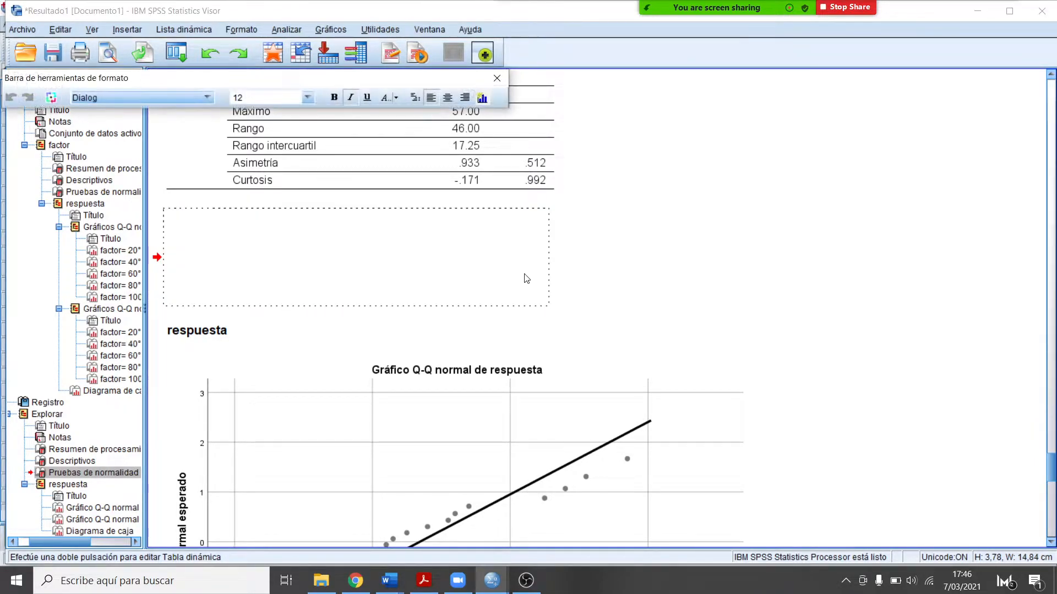
click(521, 275)
double_click(521, 277)
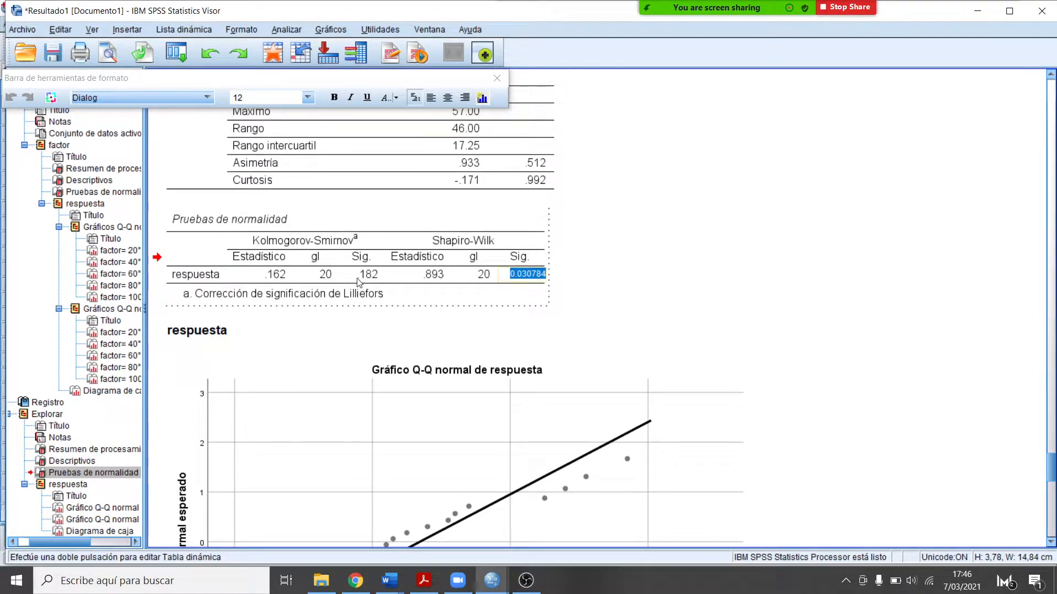
click(359, 282)
click(528, 281)
click(696, 328)
- Examine the overall normal and detrended Q-Q plots and the single boxplot of respuesta
scroll(677, 370, down, 5)
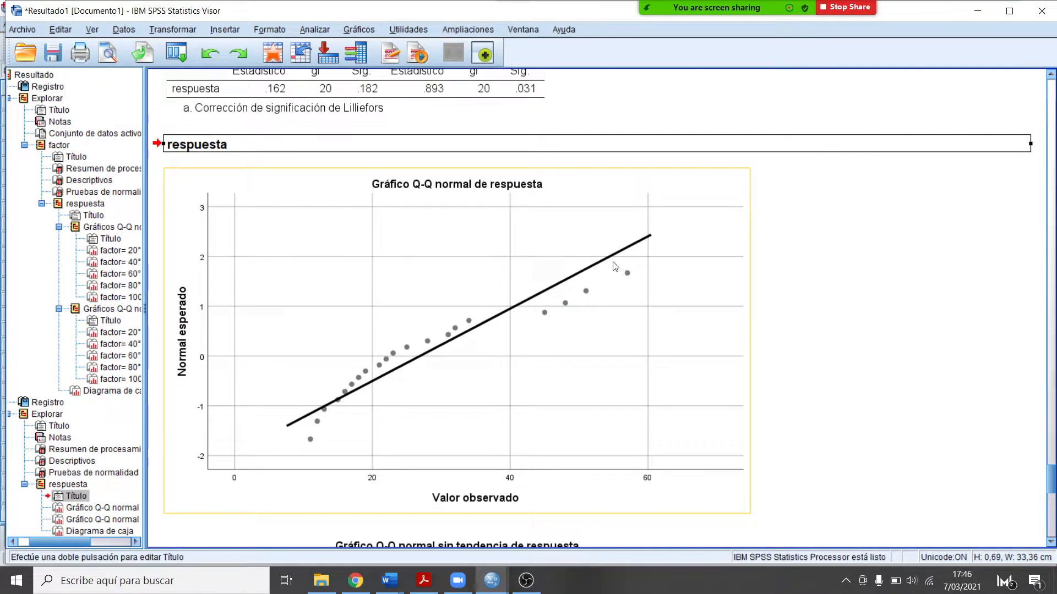
scroll(552, 326, down, 3)
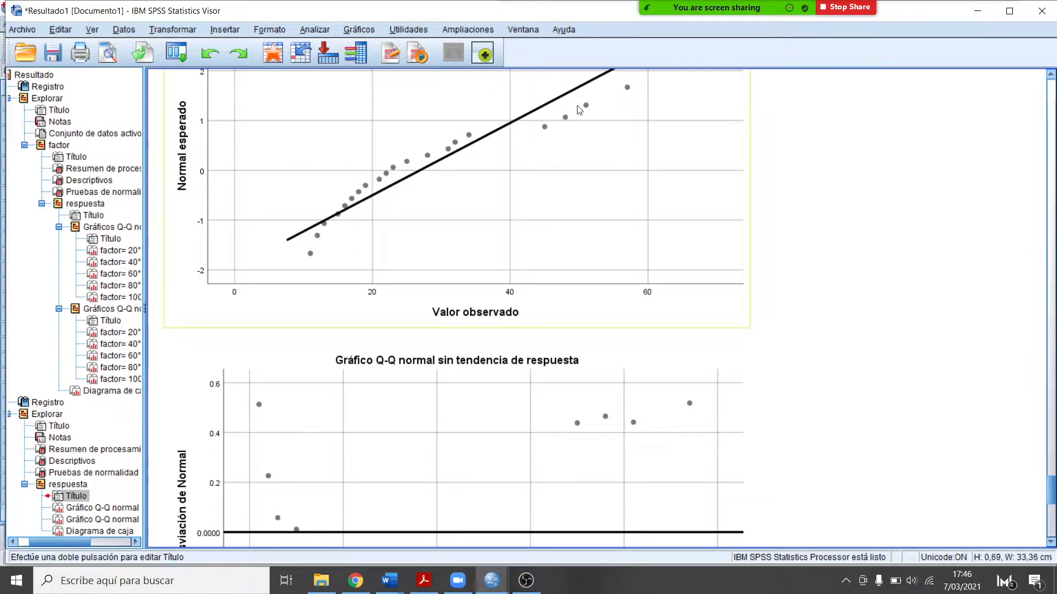
scroll(429, 382, down, 8)
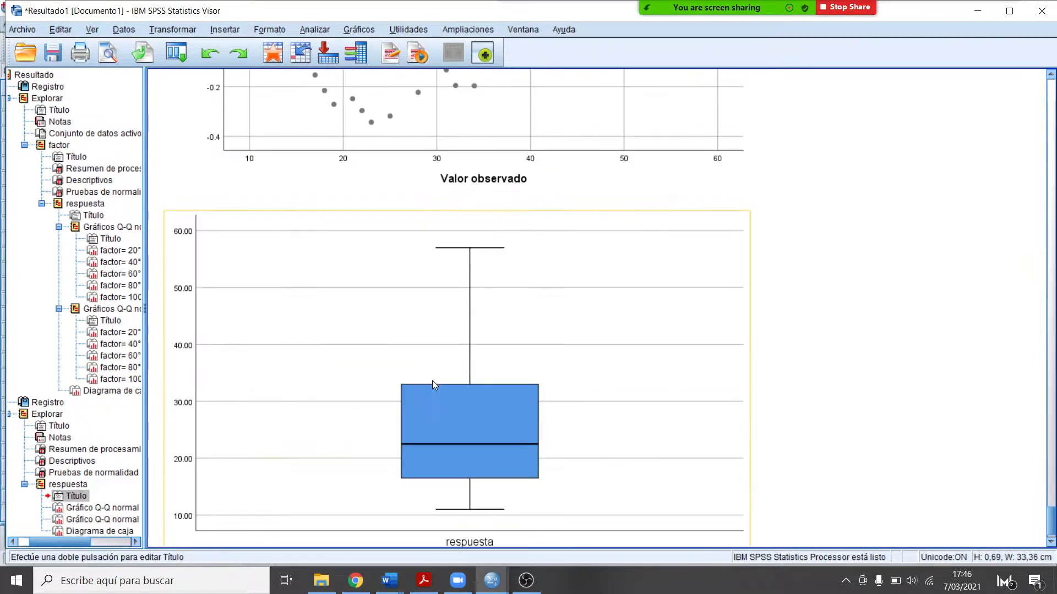
scroll(433, 384, down, 1)
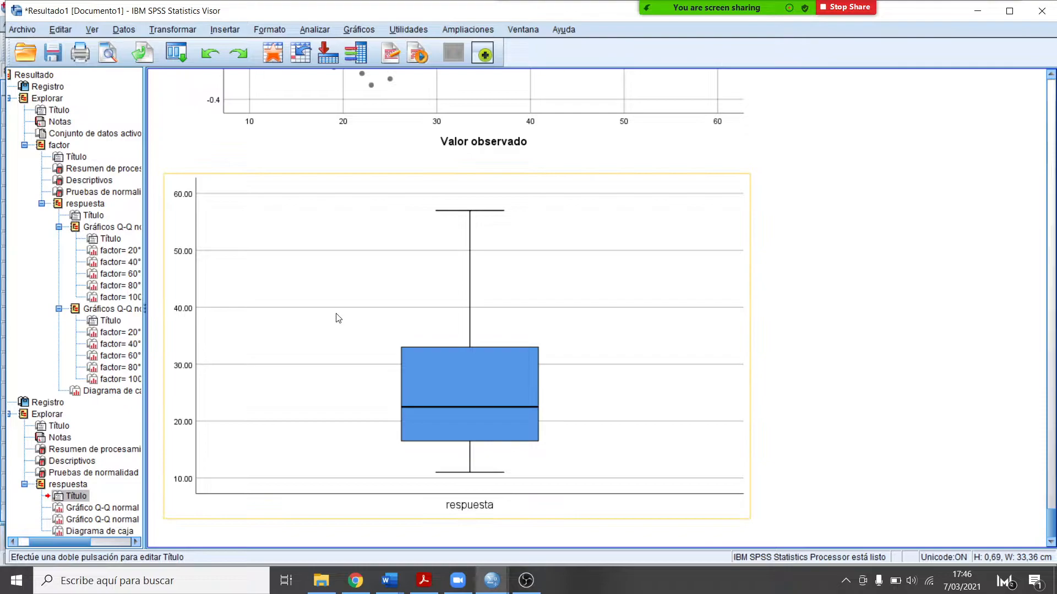
scroll(215, 108, up, 3)
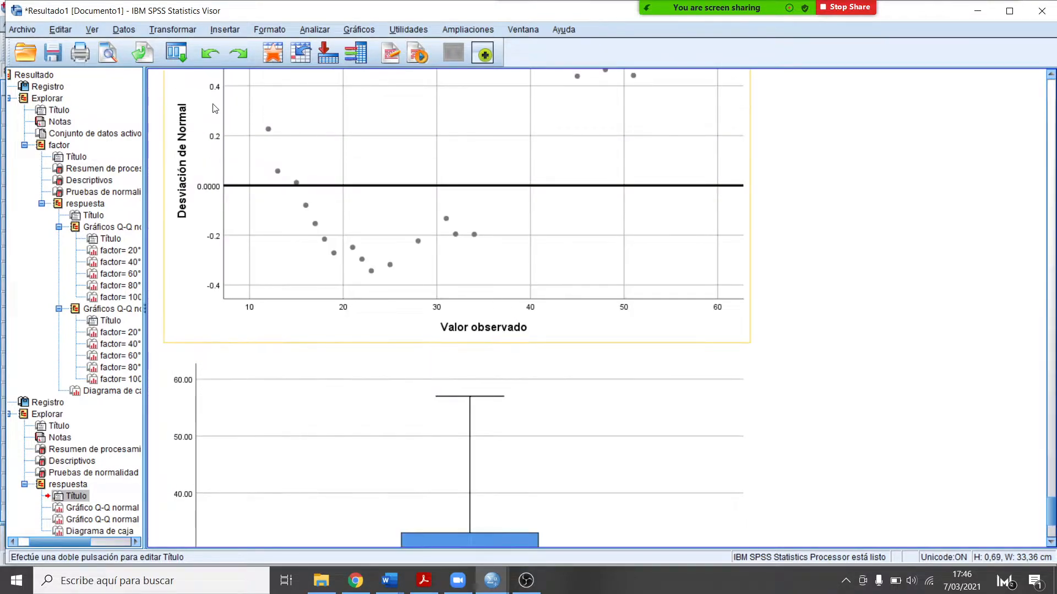
click(319, 32)
mouse_move(326, 67)
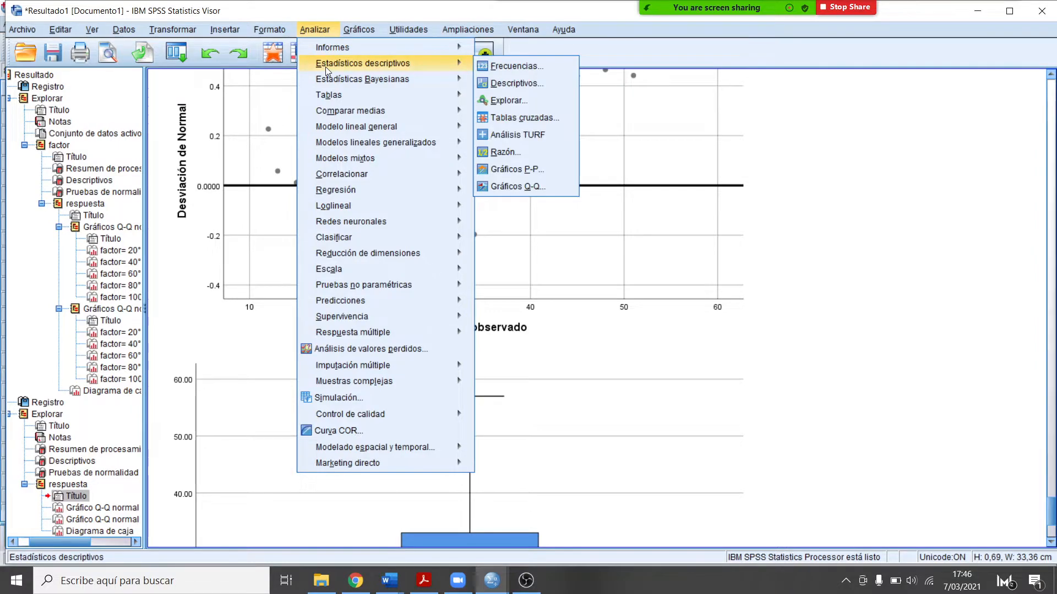
click(848, 273)
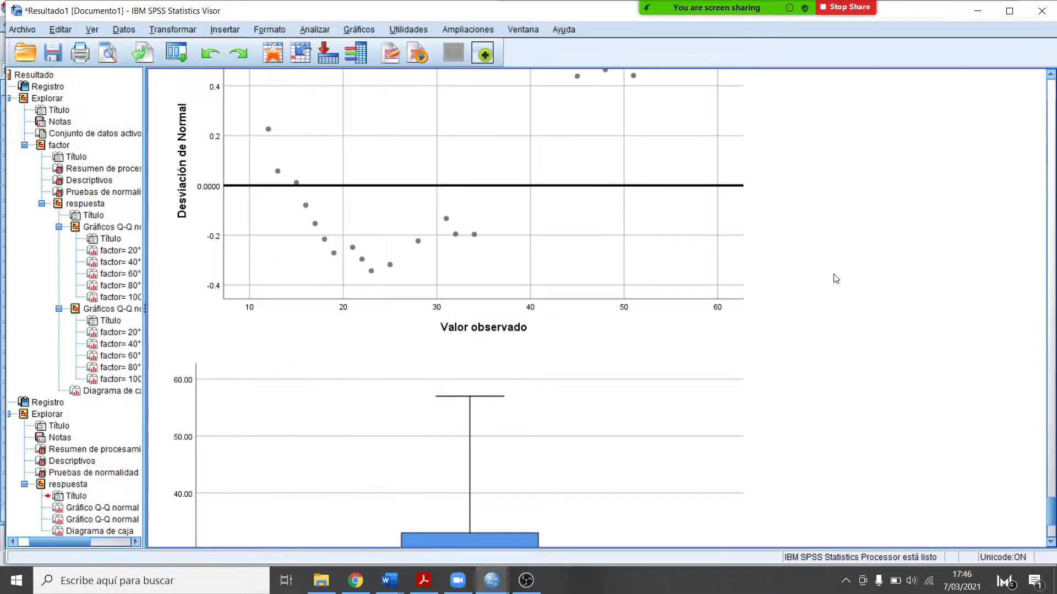
- Review the boxplots comparing respuesta across the five factor temperature levels
scroll(817, 287, up, 15)
scroll(685, 317, up, 10)
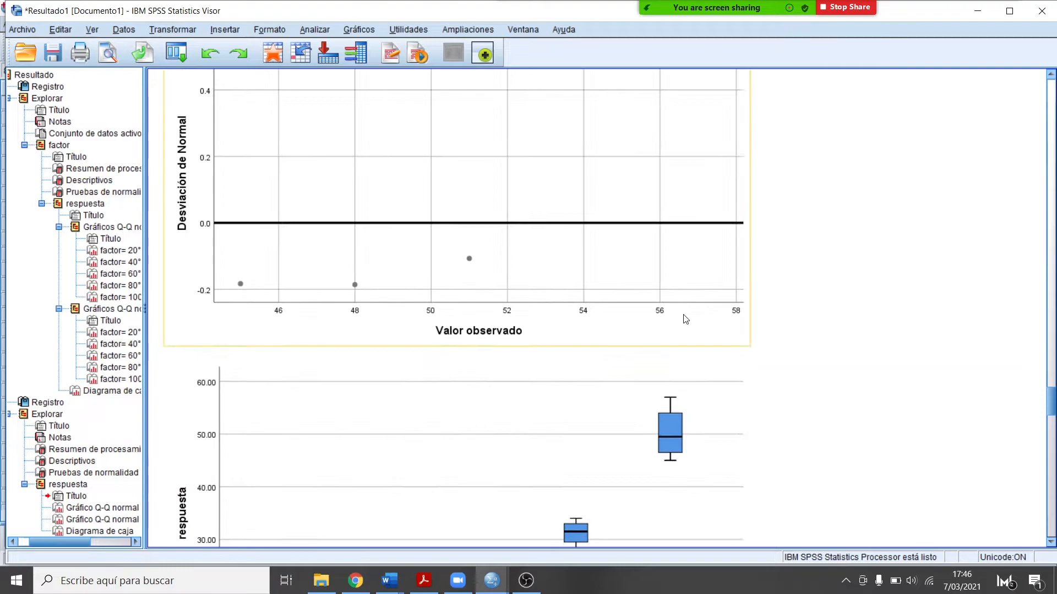
scroll(646, 255, down, 5)
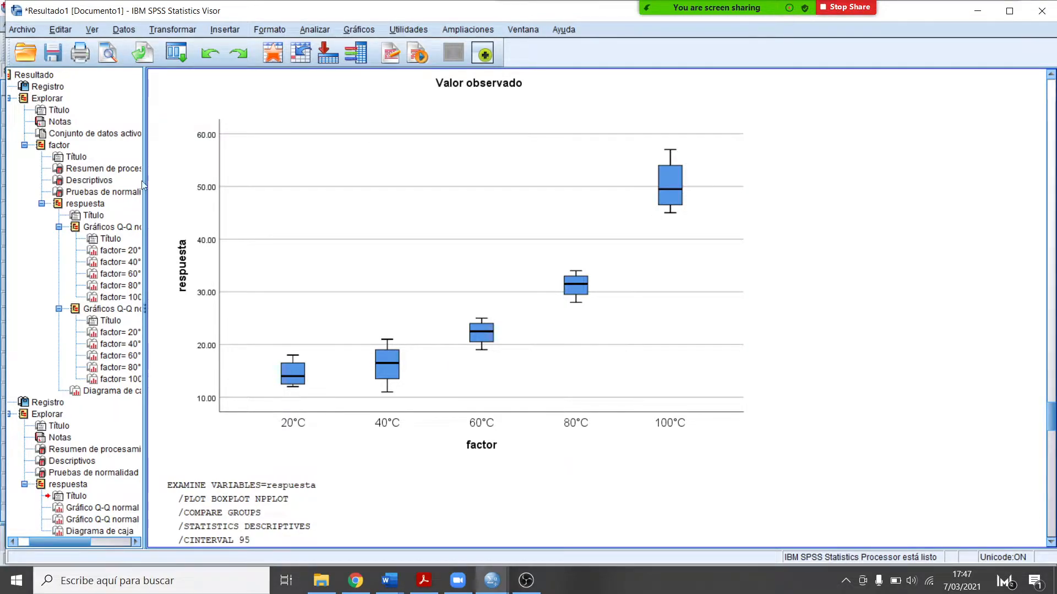
- Set up an ANOVA de un factor with respuesta as the dependent variable and factor as the factor
click(321, 28)
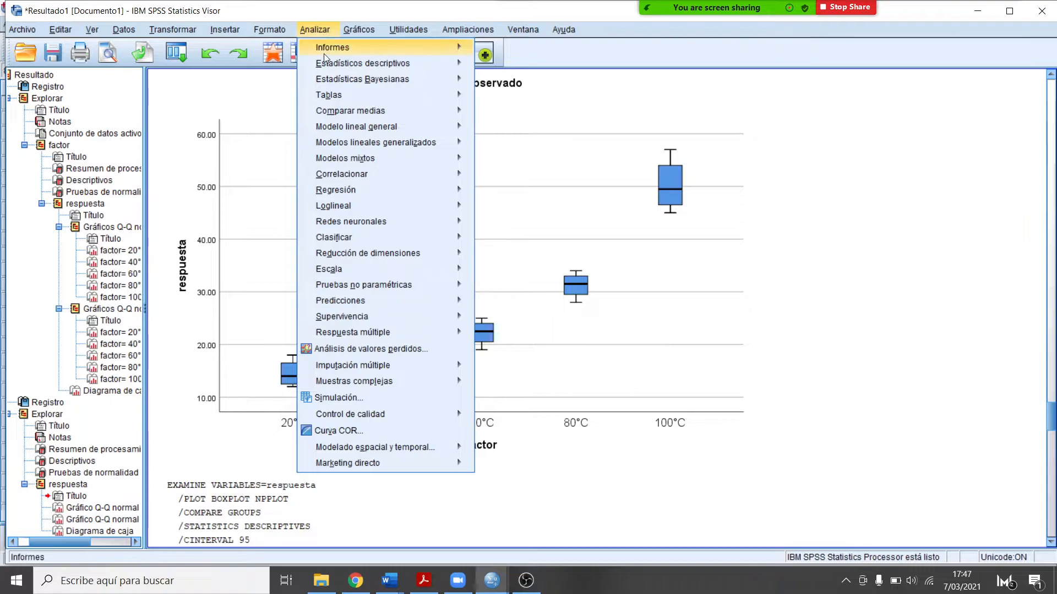
mouse_move(336, 68)
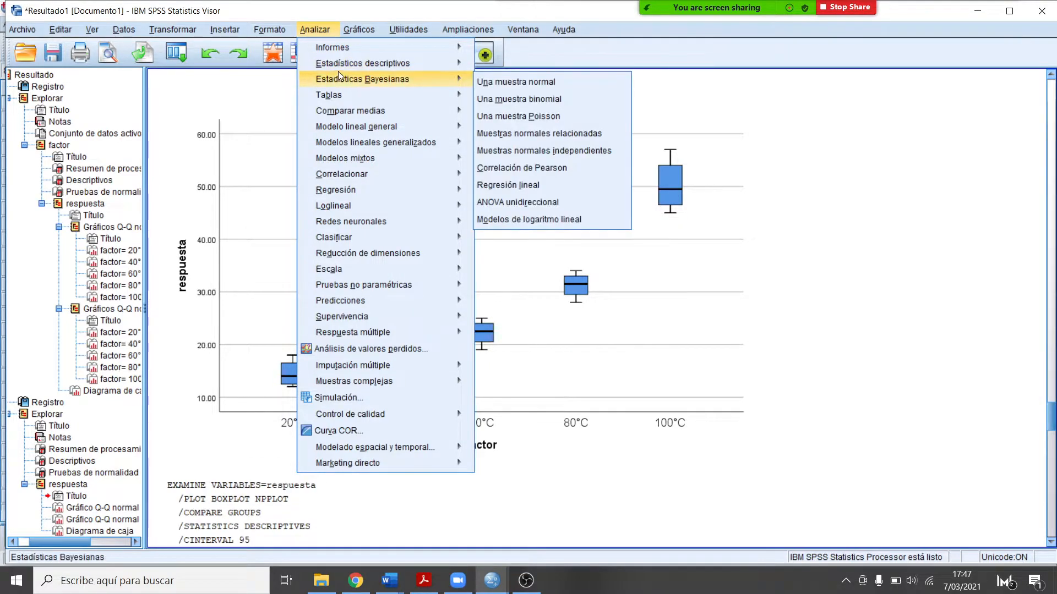
mouse_move(342, 109)
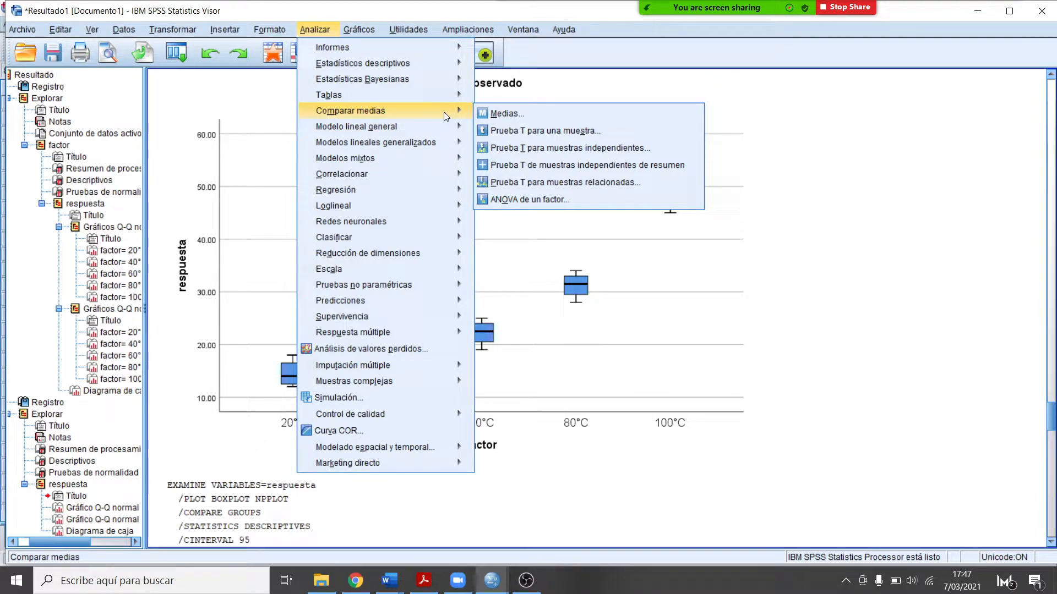
mouse_move(444, 129)
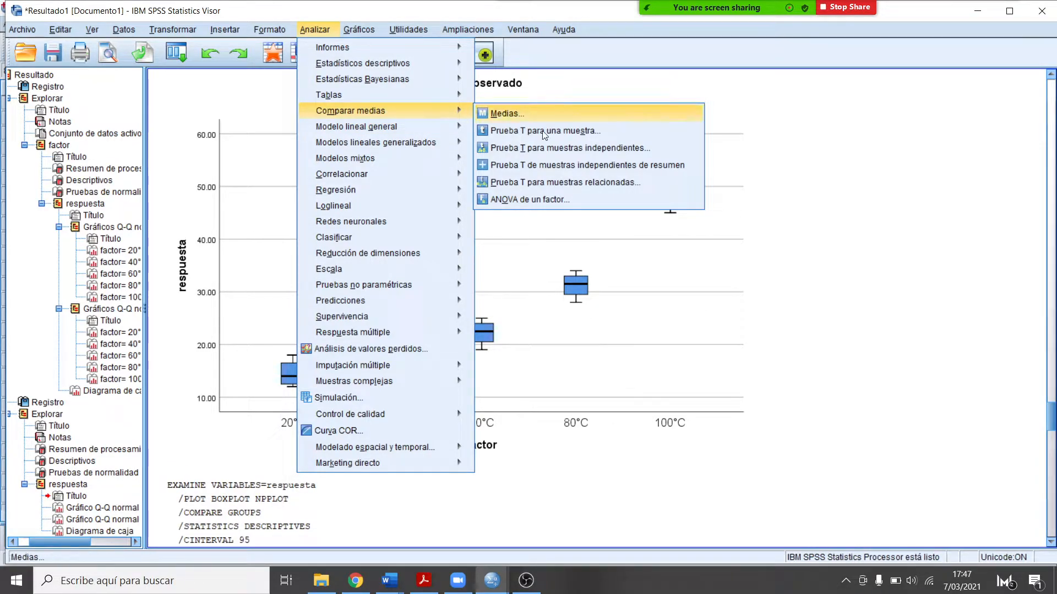
click(530, 201)
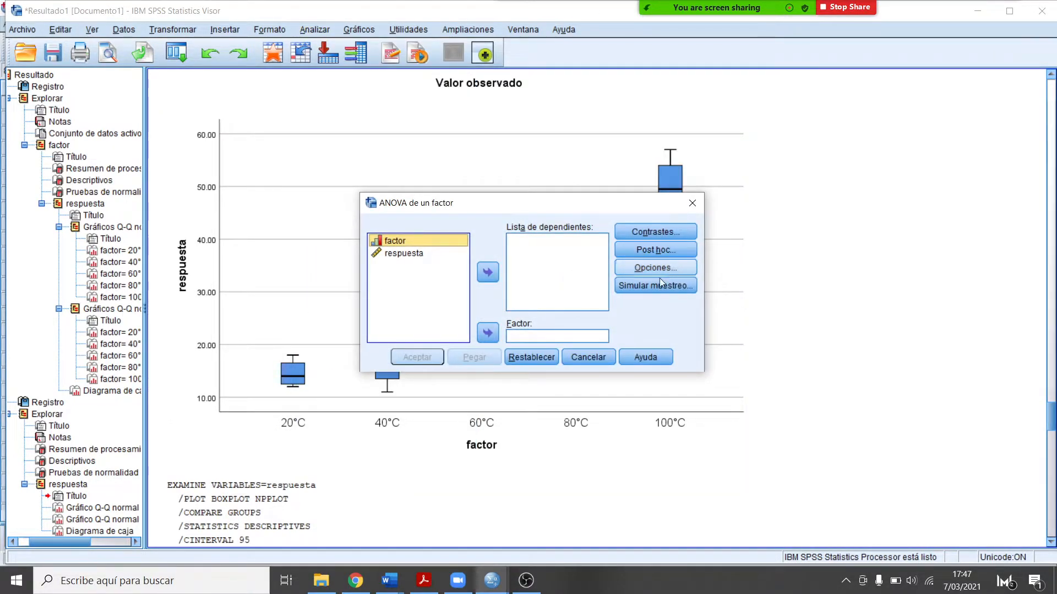
click(392, 254)
click(482, 270)
click(392, 243)
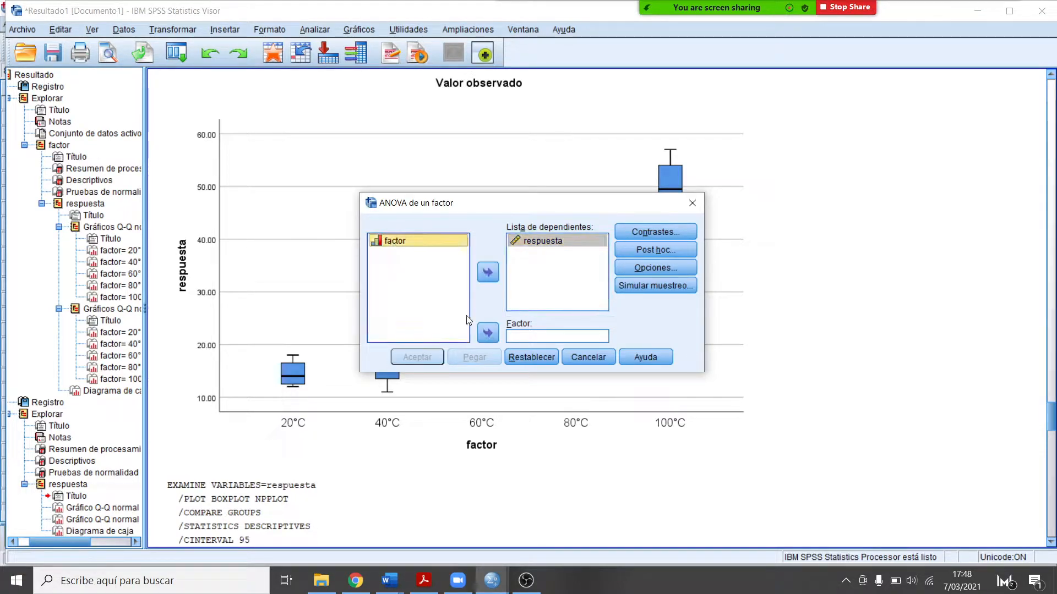
click(488, 333)
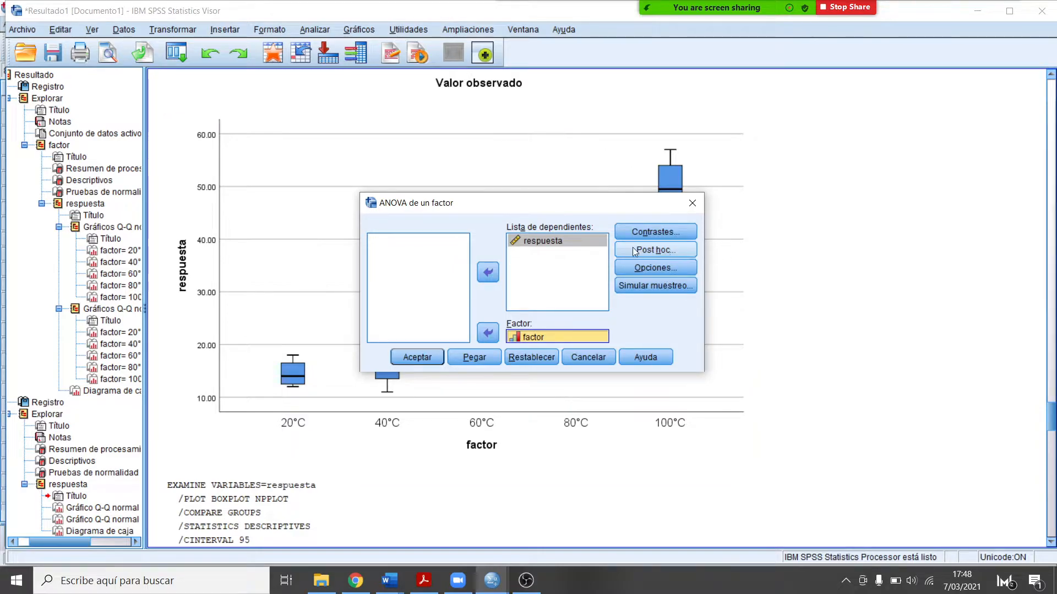
- Request Descriptivos, Prueba de homogeneidad de las varianzas, Welch and Gráfico de las medias in the ANOVA options
click(654, 268)
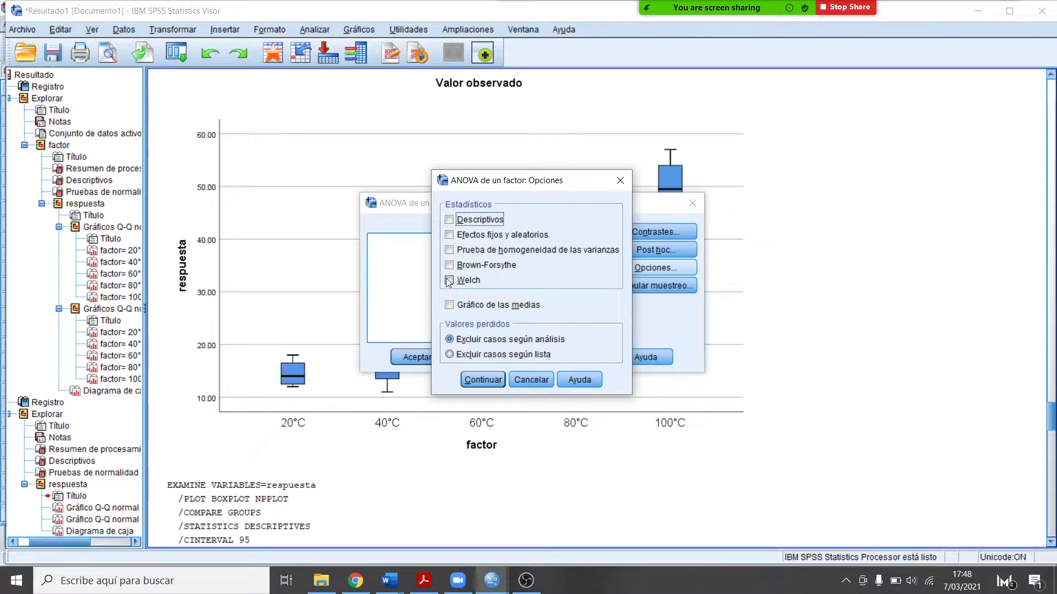
click(451, 220)
click(451, 251)
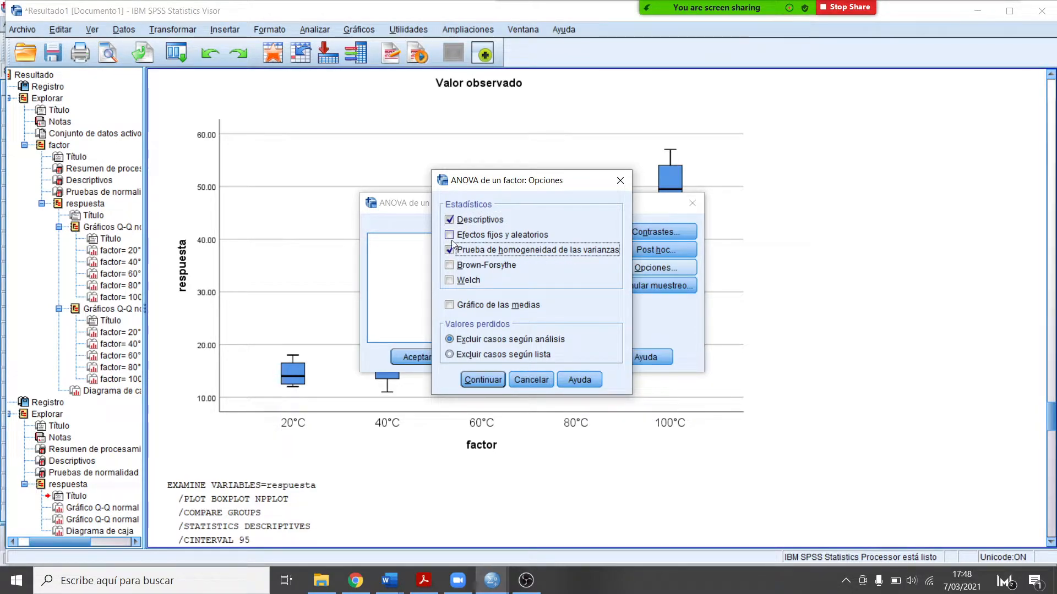
click(449, 282)
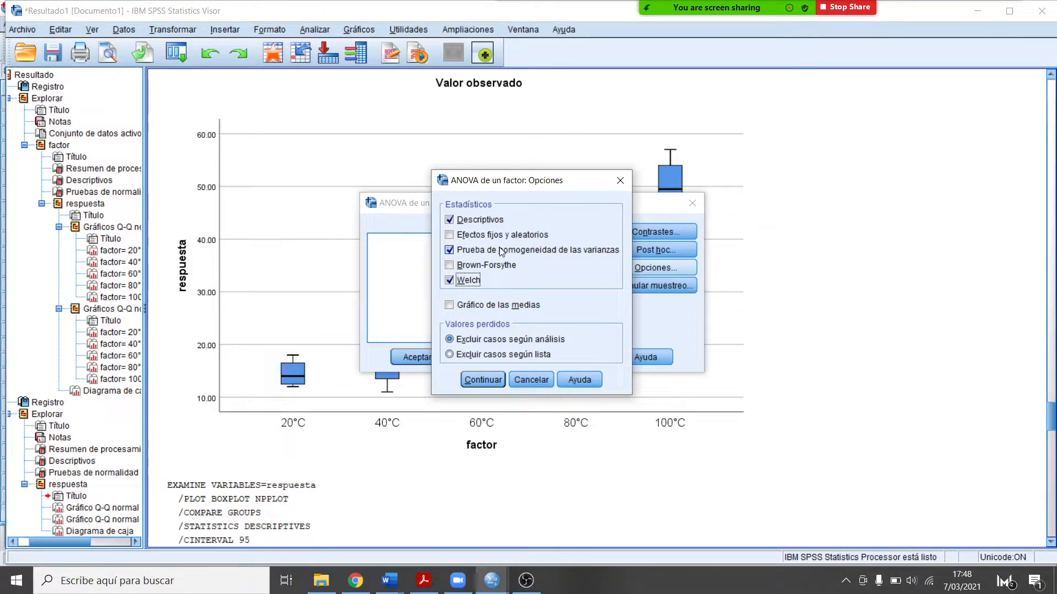
click(449, 306)
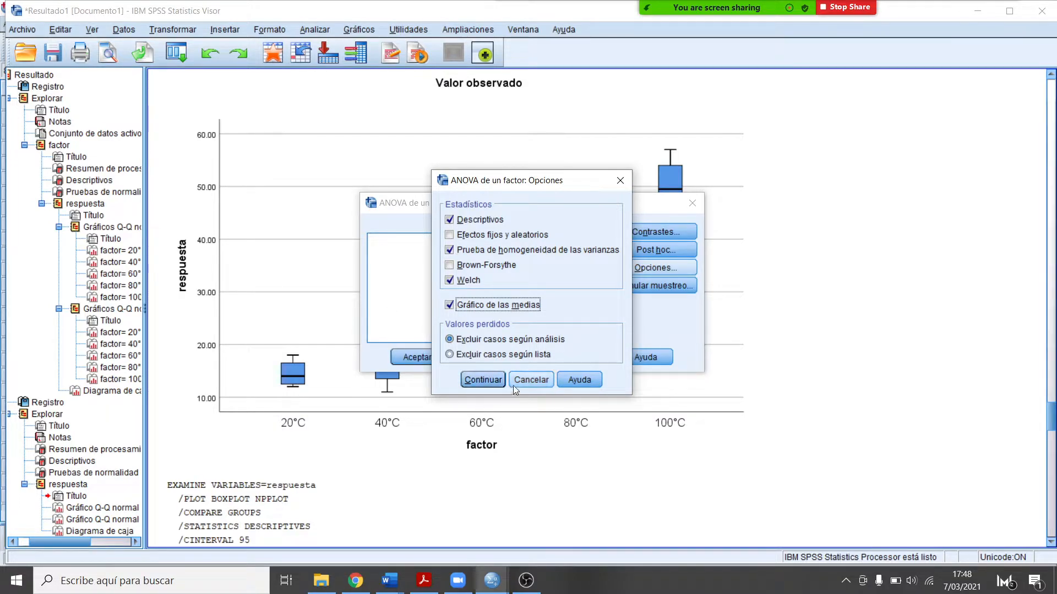
click(485, 380)
- Request Tukey, Duncan and Games-Howell post hoc comparisons at a 0.05 significance level, and run the ANOVA
click(677, 250)
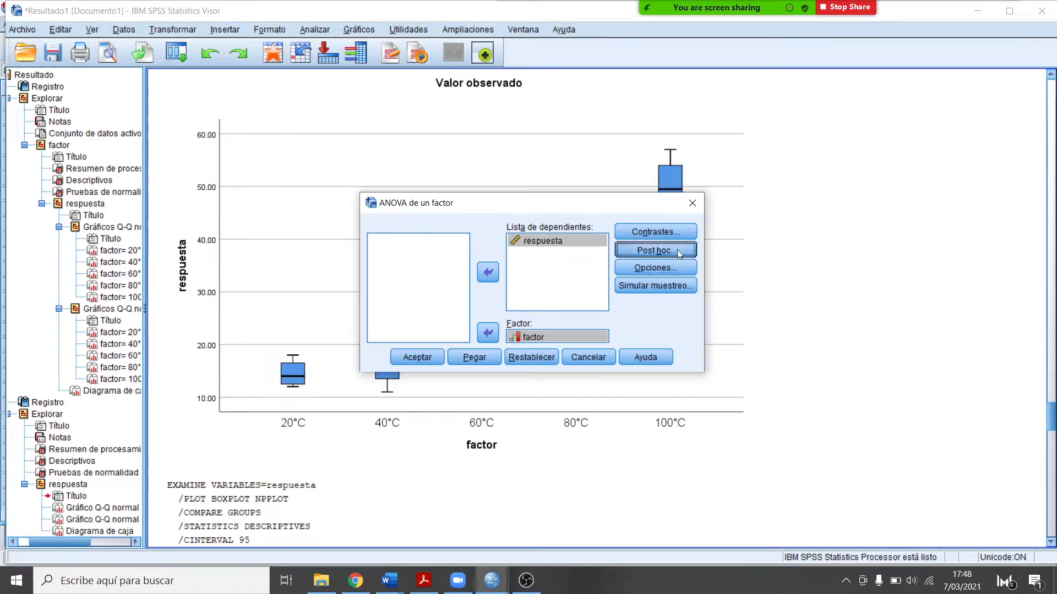
click(469, 363)
text(0.05)
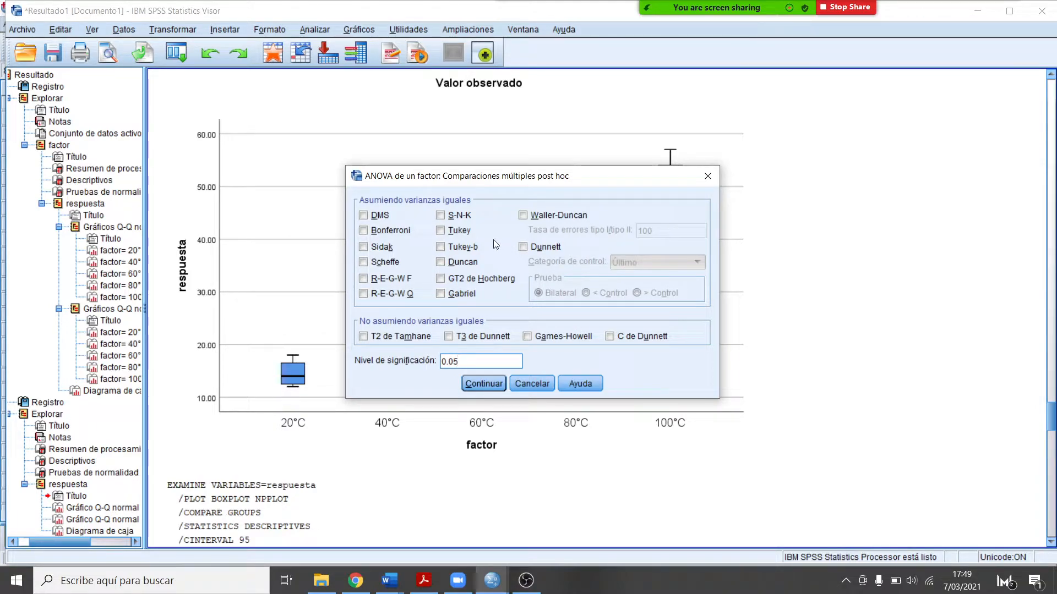
click(441, 231)
click(528, 337)
click(524, 248)
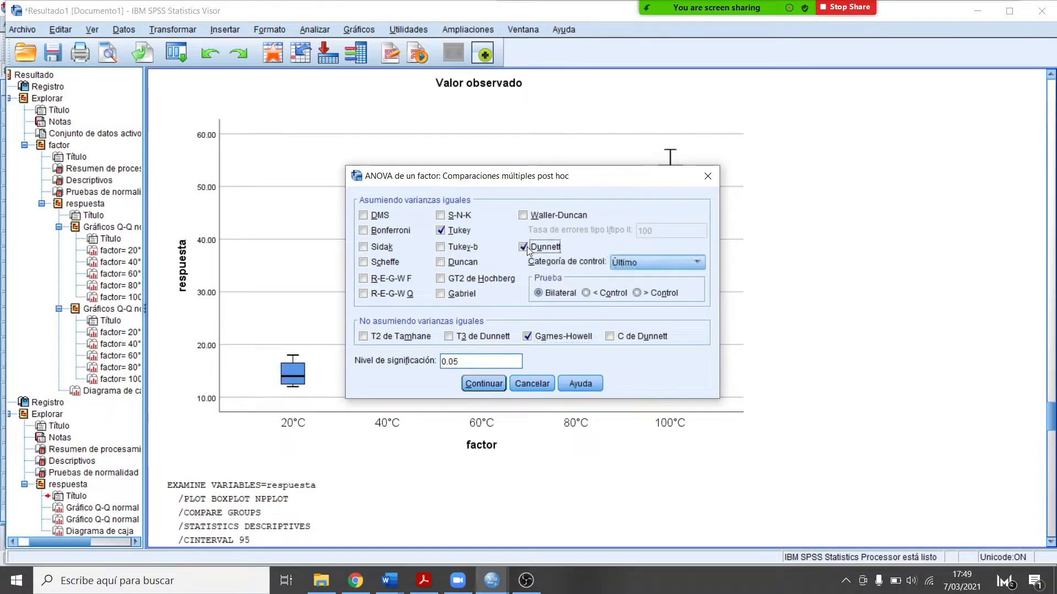
click(524, 247)
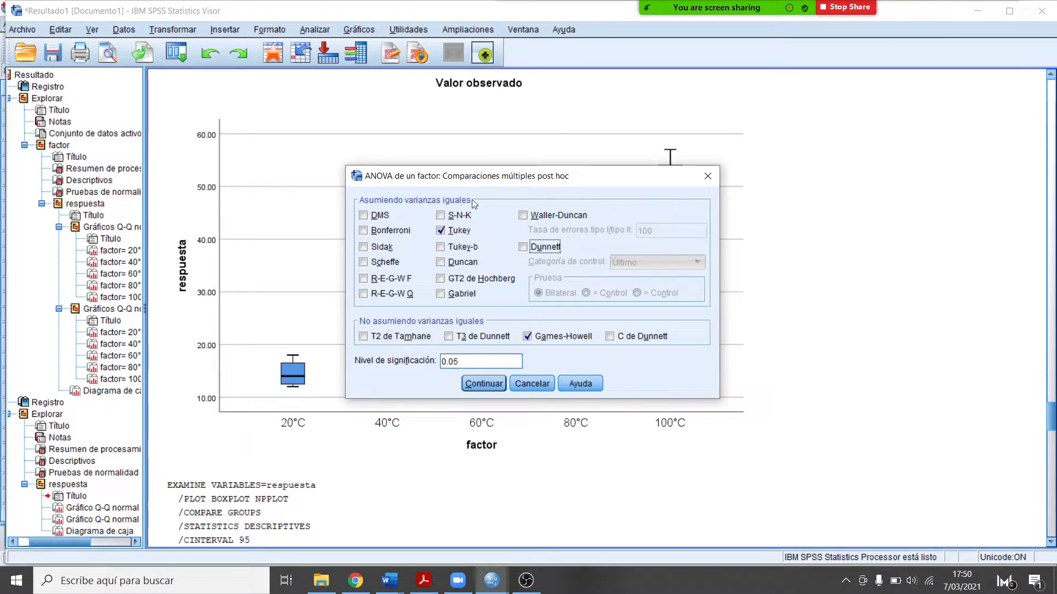
click(441, 263)
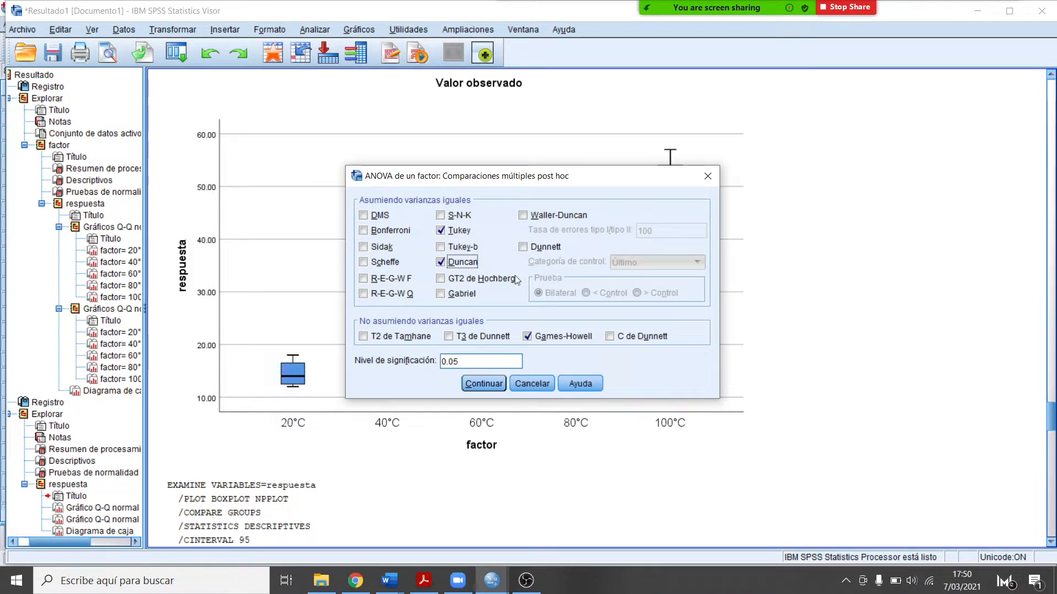
click(490, 387)
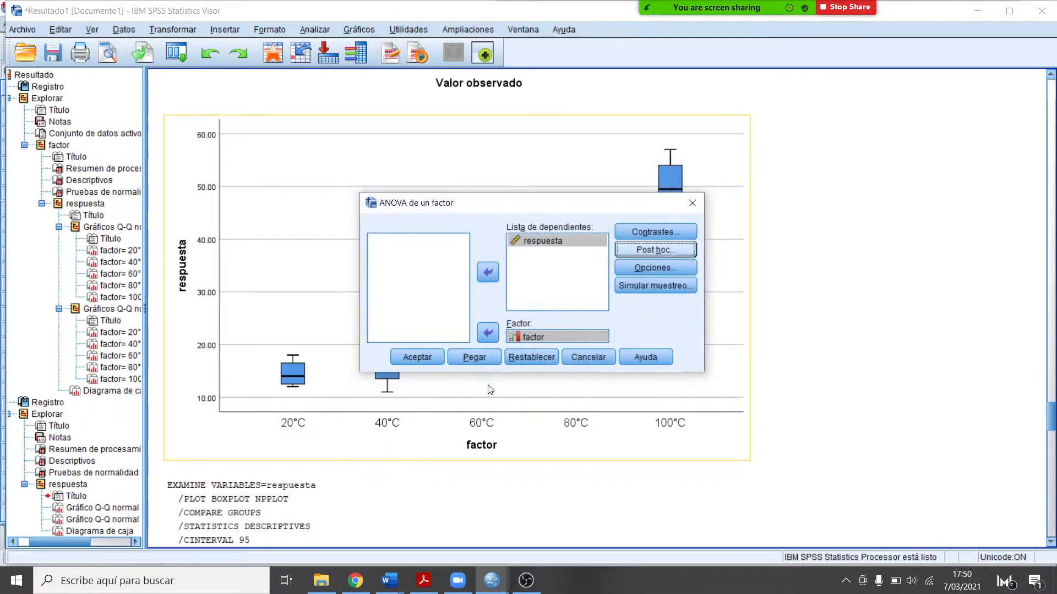
click(419, 358)
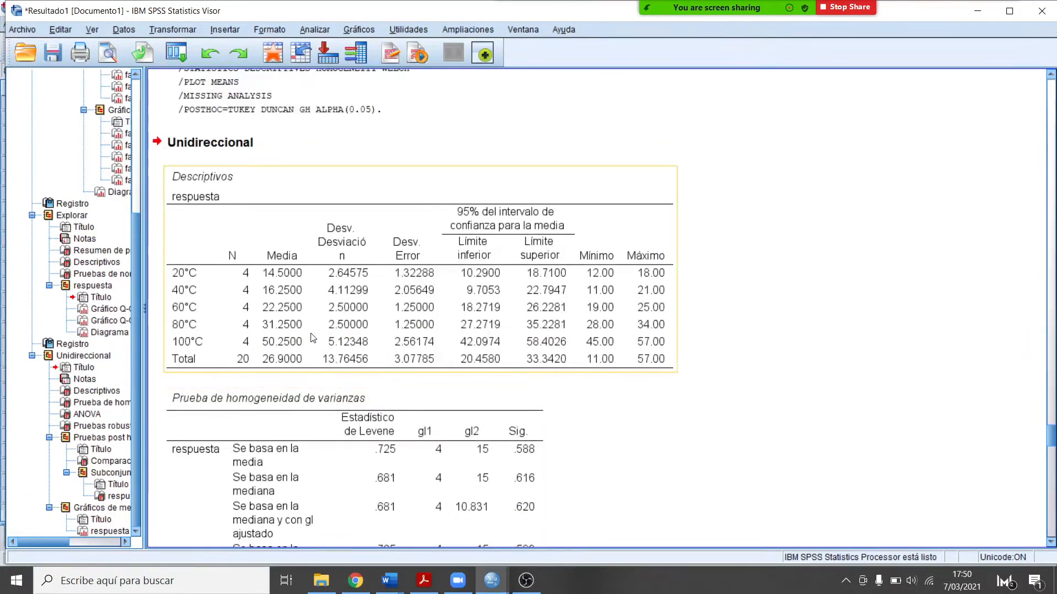
- Activate the Prueba de homogeneidad de varianzas table to read the mean-based significance at full precision, and leave the table editor
key(Down)
key(Down)
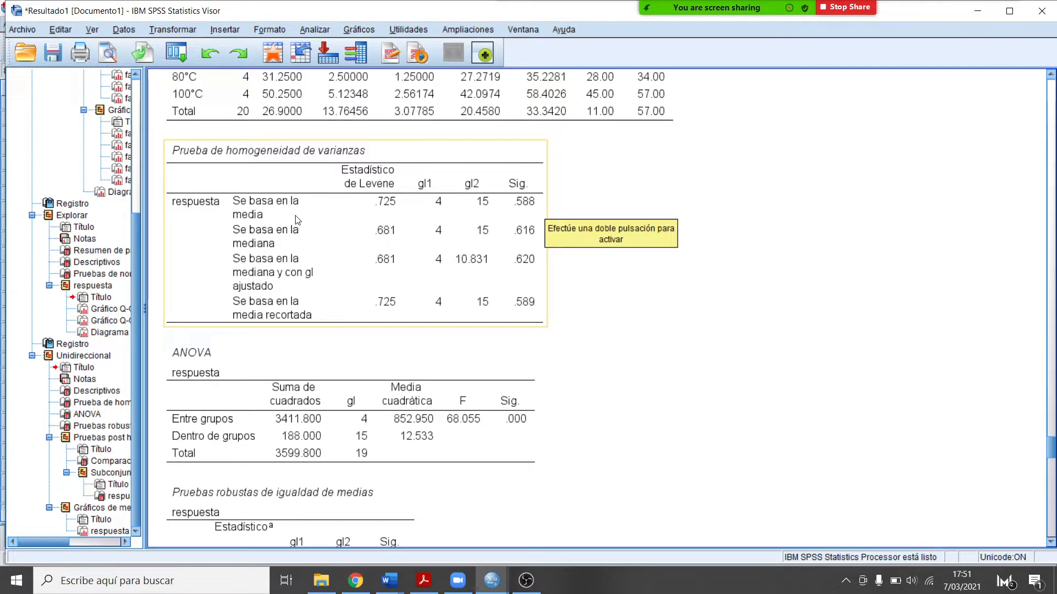
double_click(265, 214)
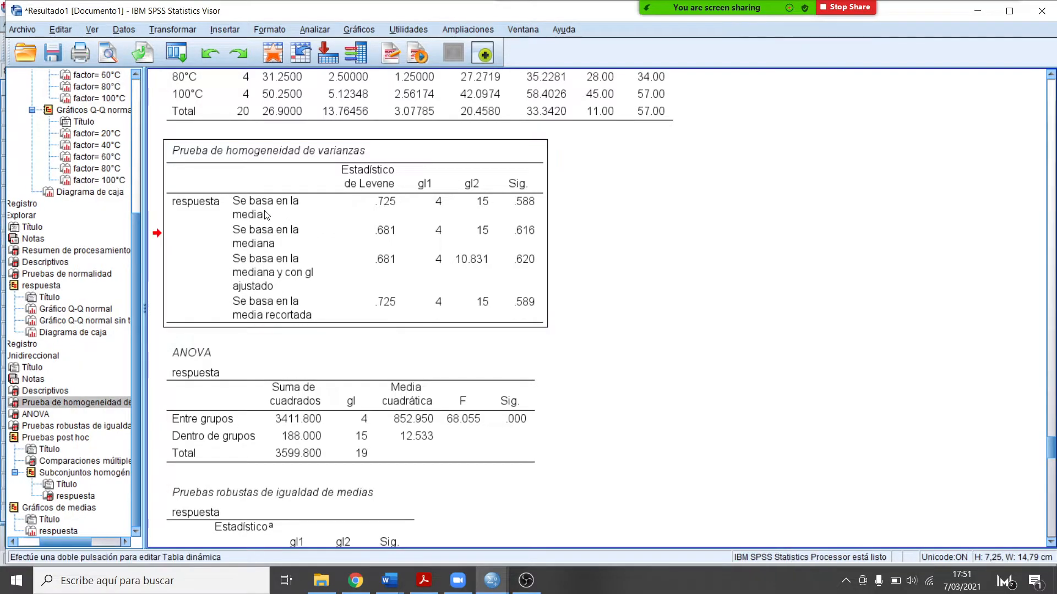
double_click(265, 215)
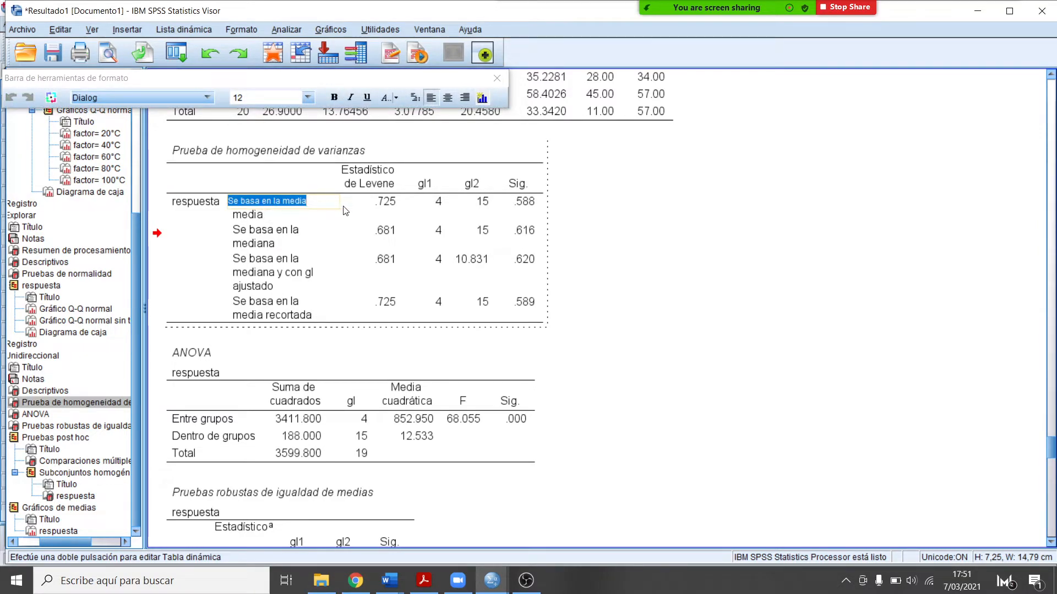
double_click(531, 205)
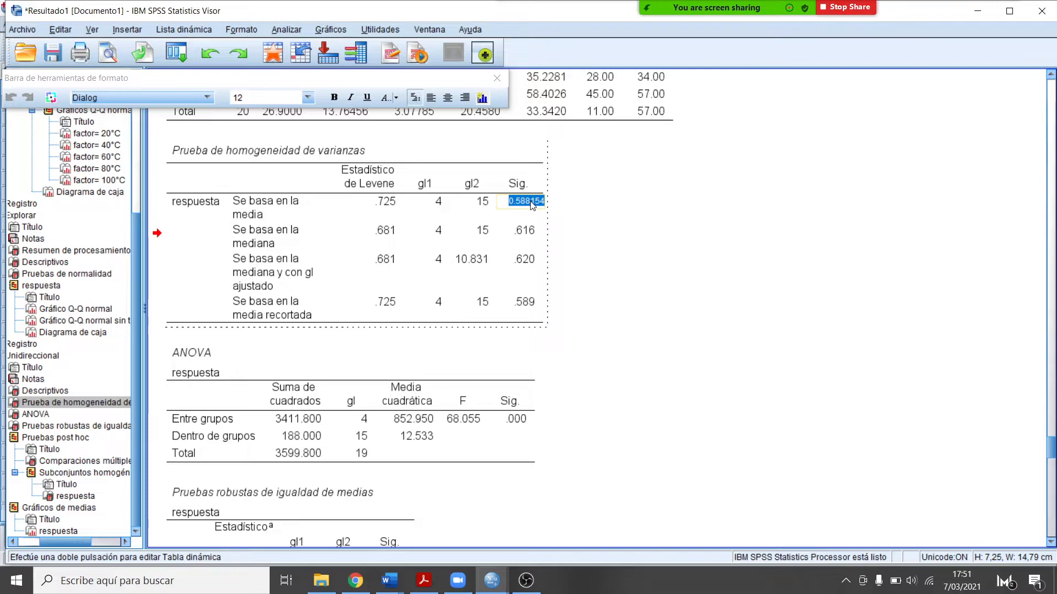
click(556, 231)
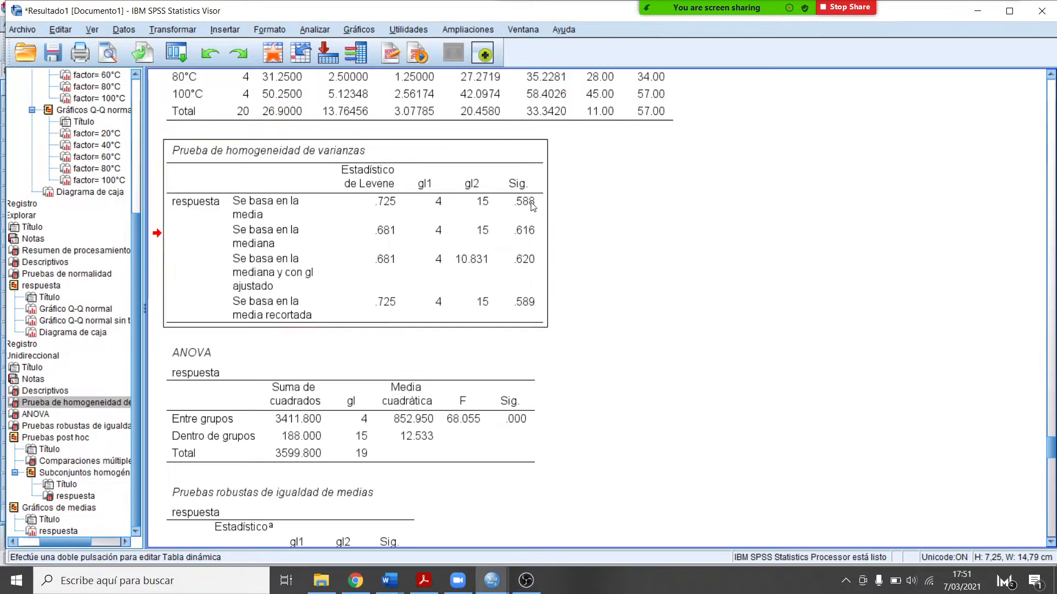
- Reactivate the homogeneity of variances table and compare the significance of the mean-based and median-based Levene tests
double_click(249, 212)
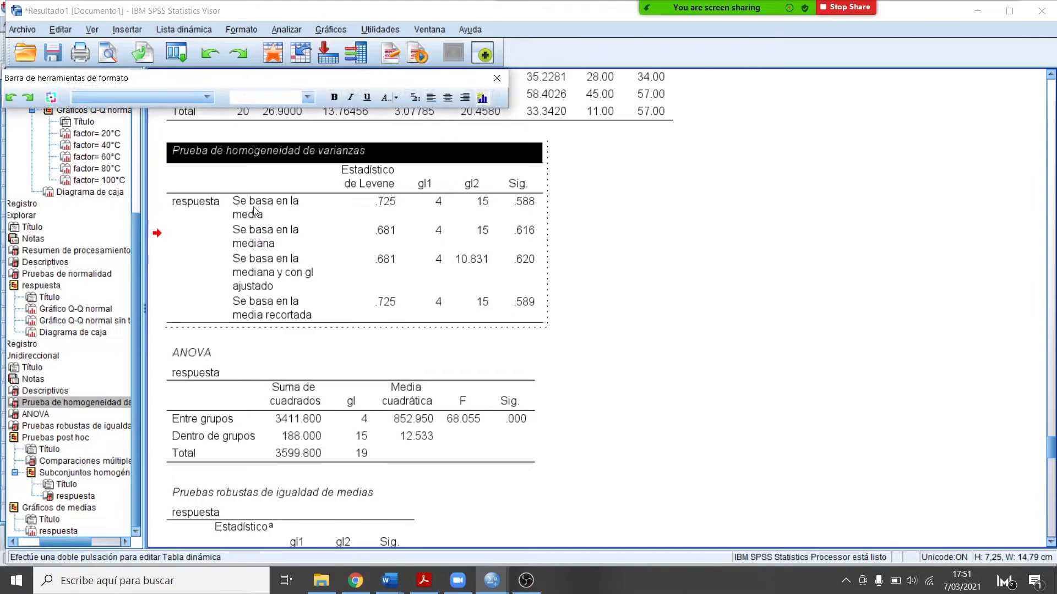
click(248, 209)
click(520, 204)
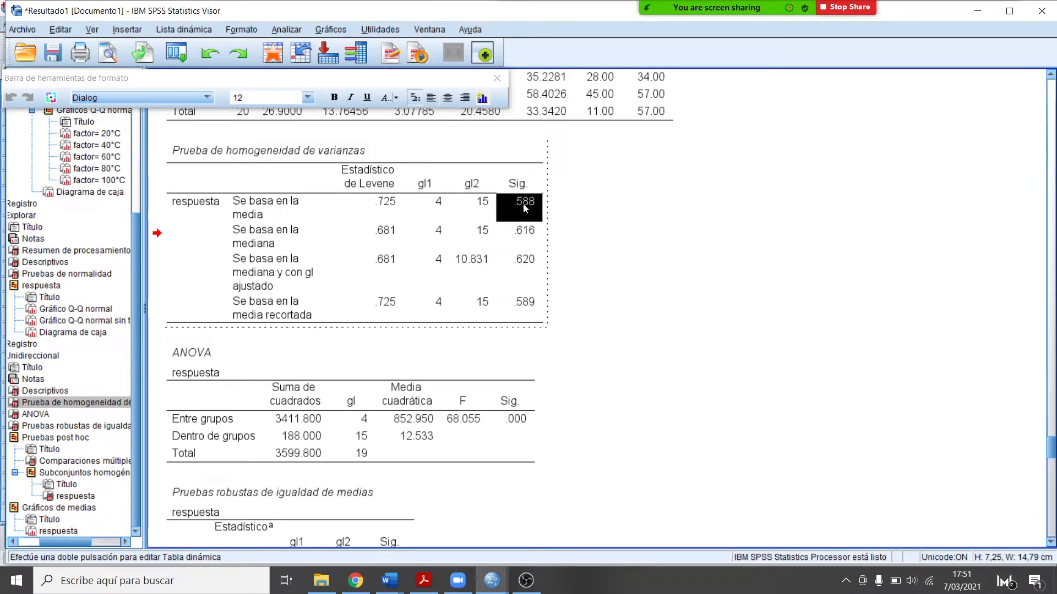
click(262, 209)
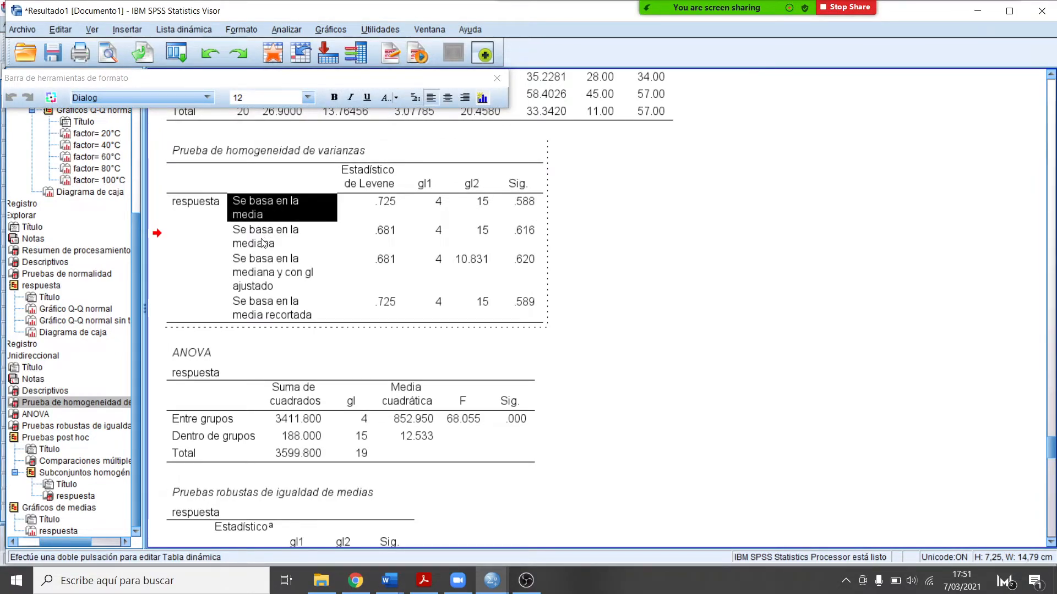
click(267, 242)
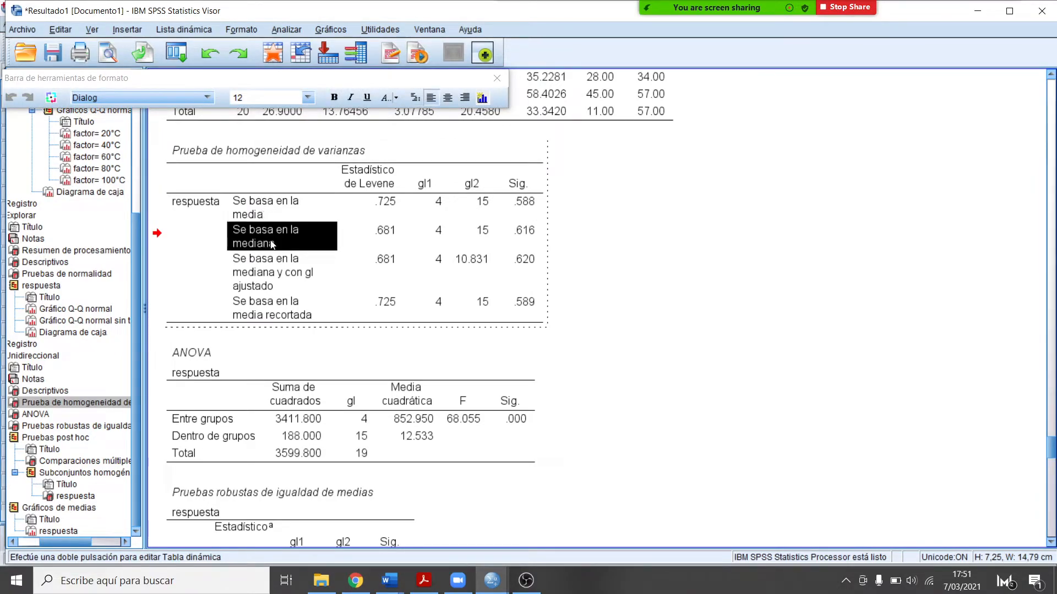
click(532, 233)
click(530, 201)
click(525, 224)
click(526, 201)
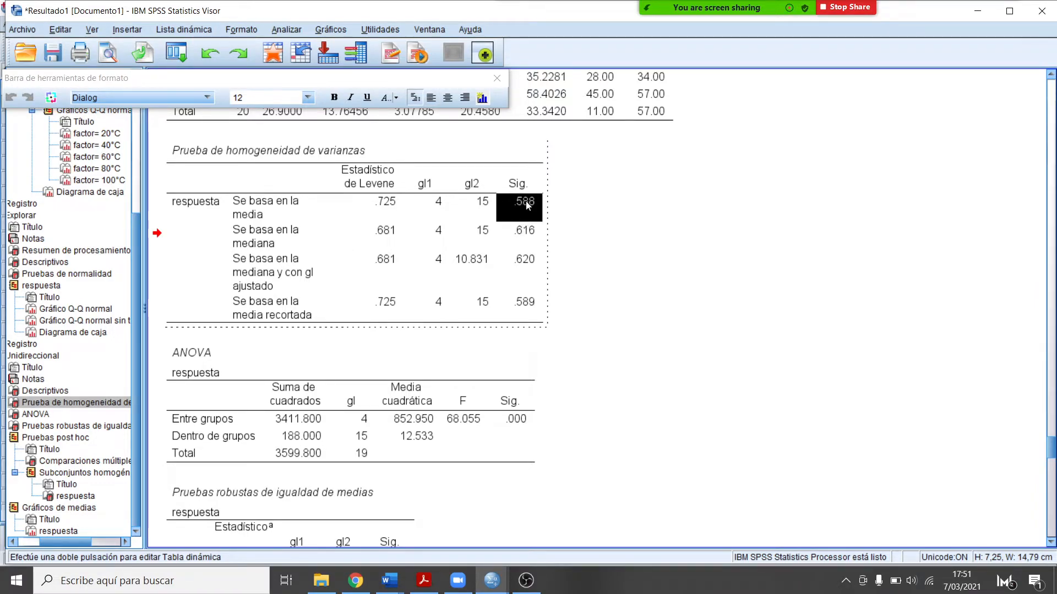
click(263, 206)
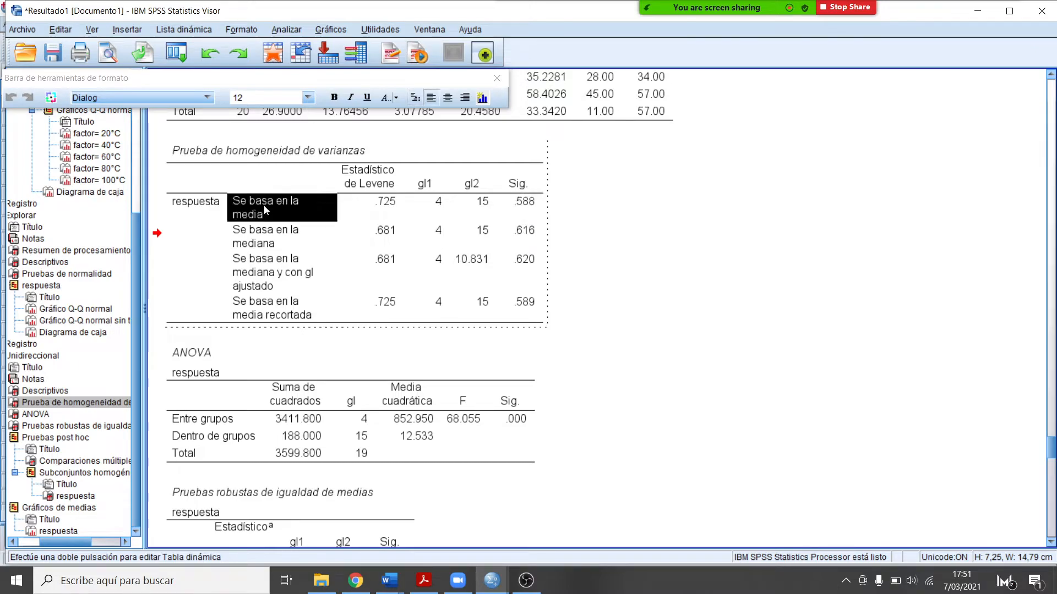
click(254, 243)
click(523, 236)
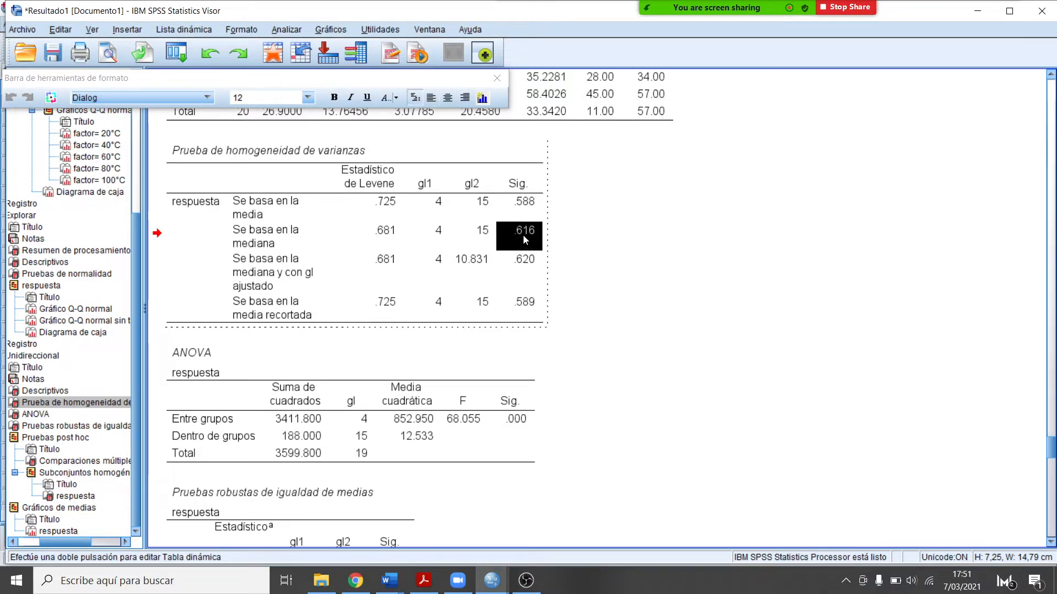
click(523, 207)
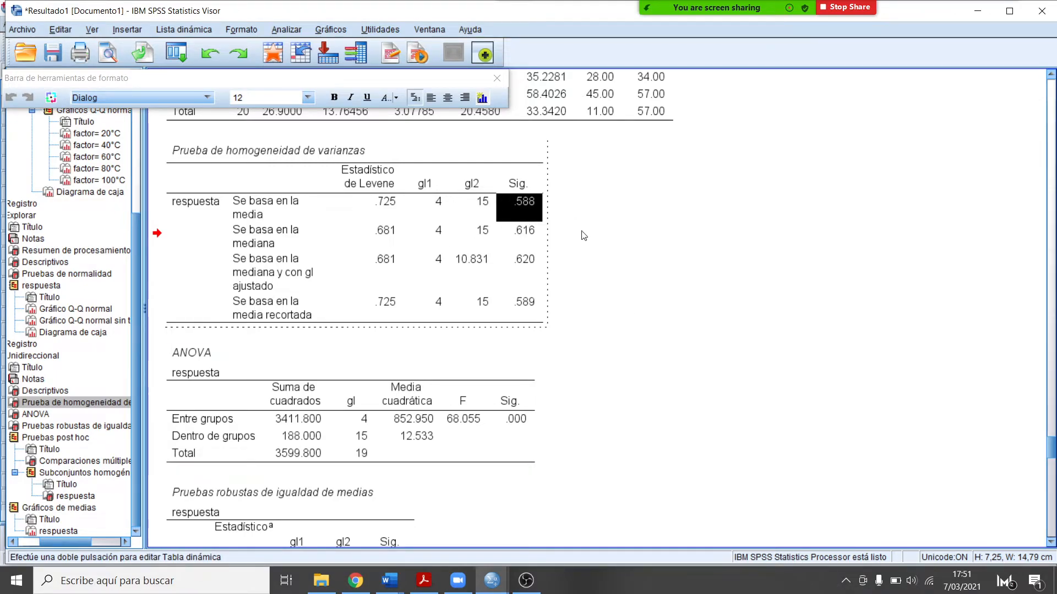
- Leave the table editor and inspect the ANOVA and Welch robust test tables for respuesta
scroll(622, 234, down, 1)
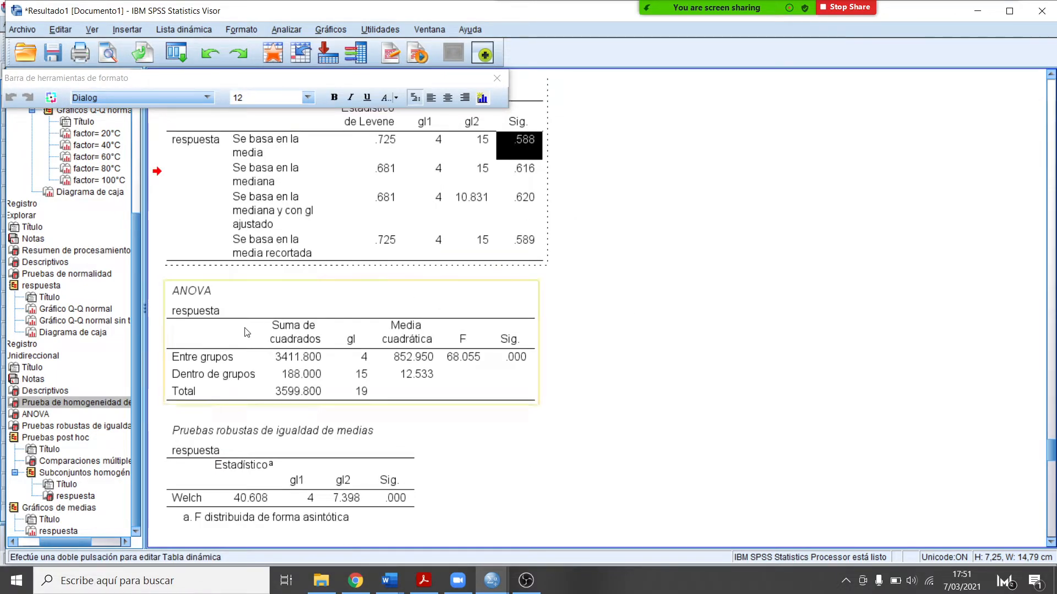
click(258, 305)
scroll(274, 389, down, 2)
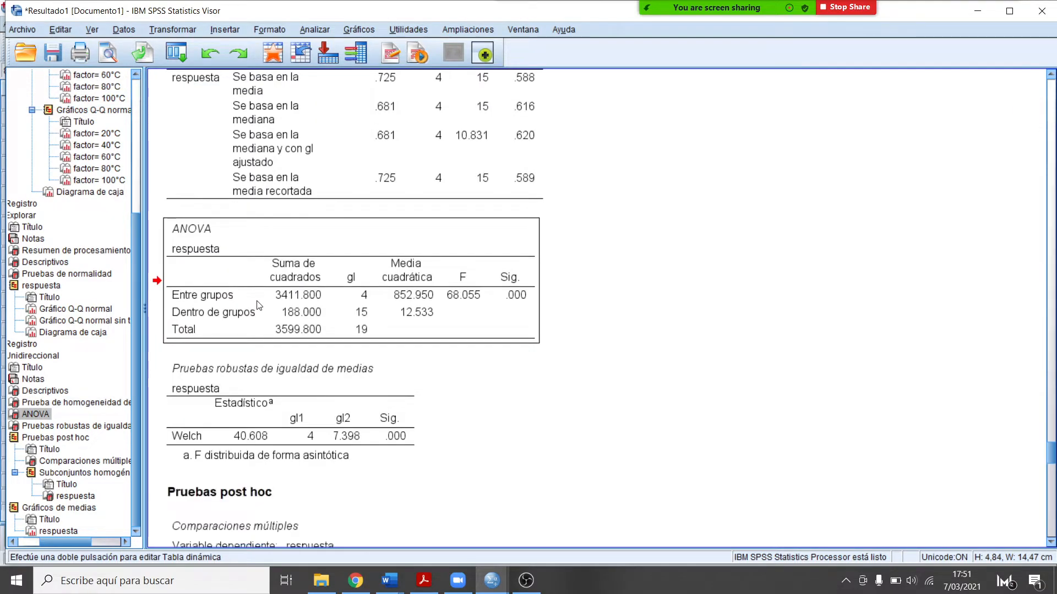
- Replace the between-groups significance in the ANOVA table with < 0.001, and leave the table editor
click(313, 356)
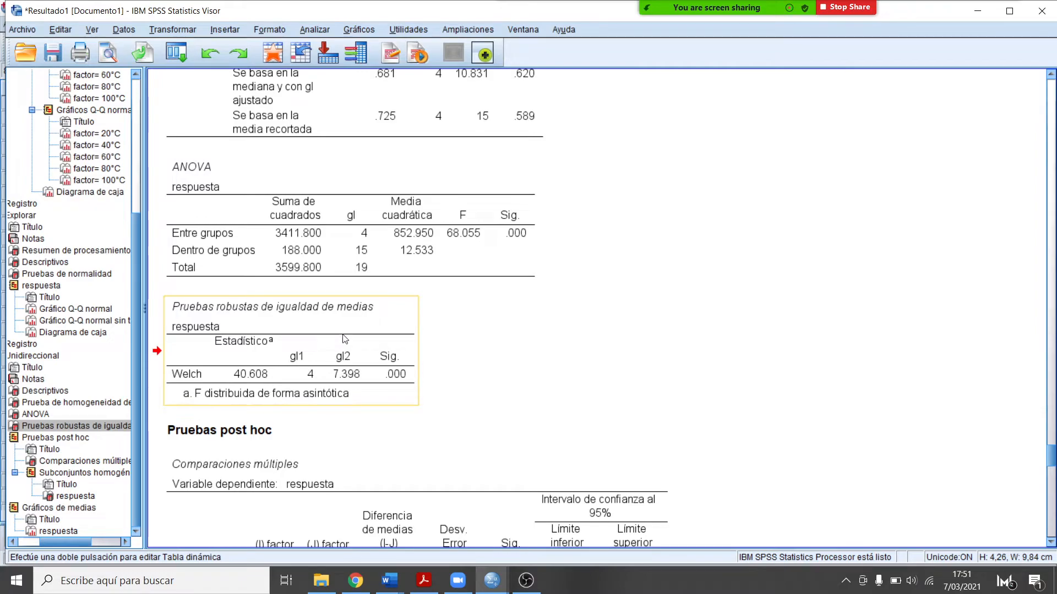
click(333, 209)
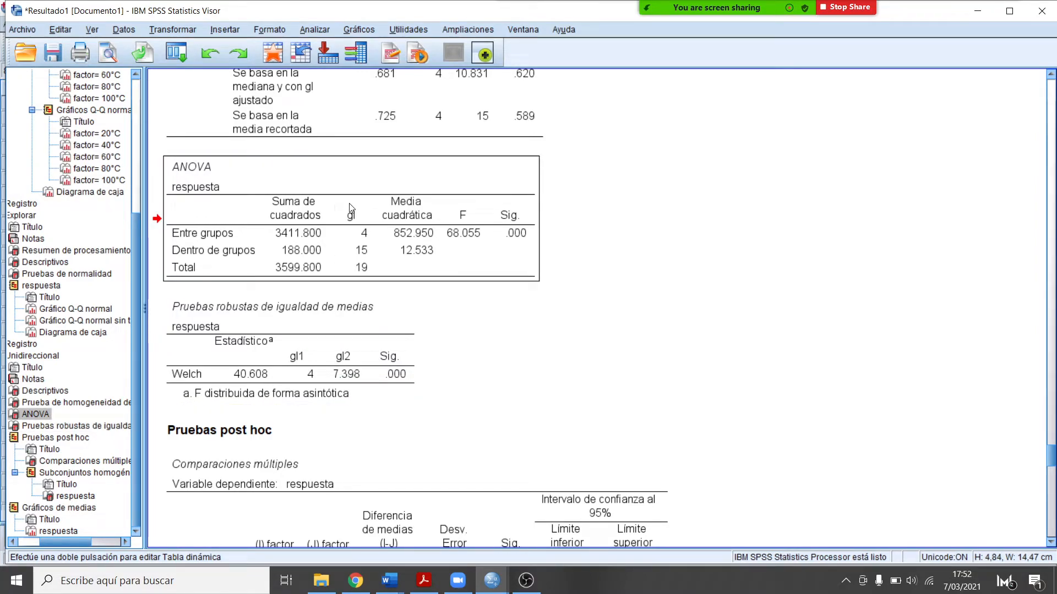
click(520, 235)
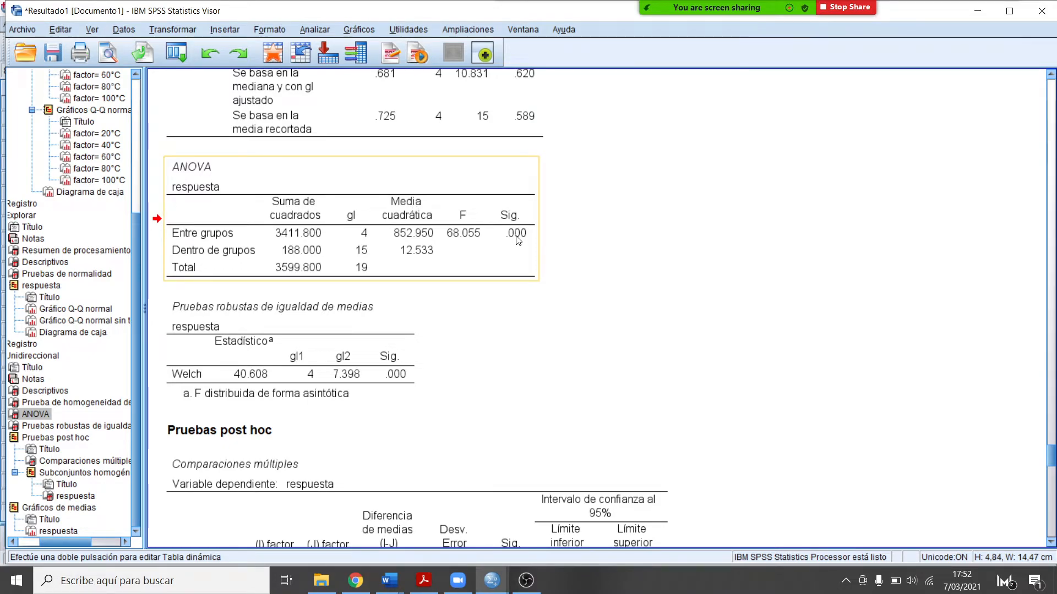
double_click(518, 237)
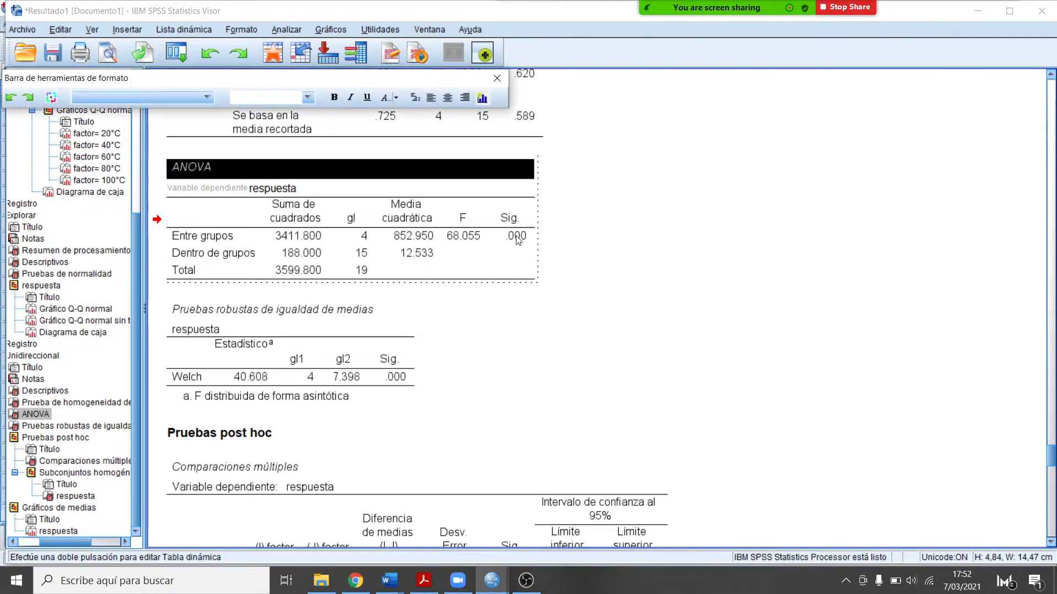
click(517, 237)
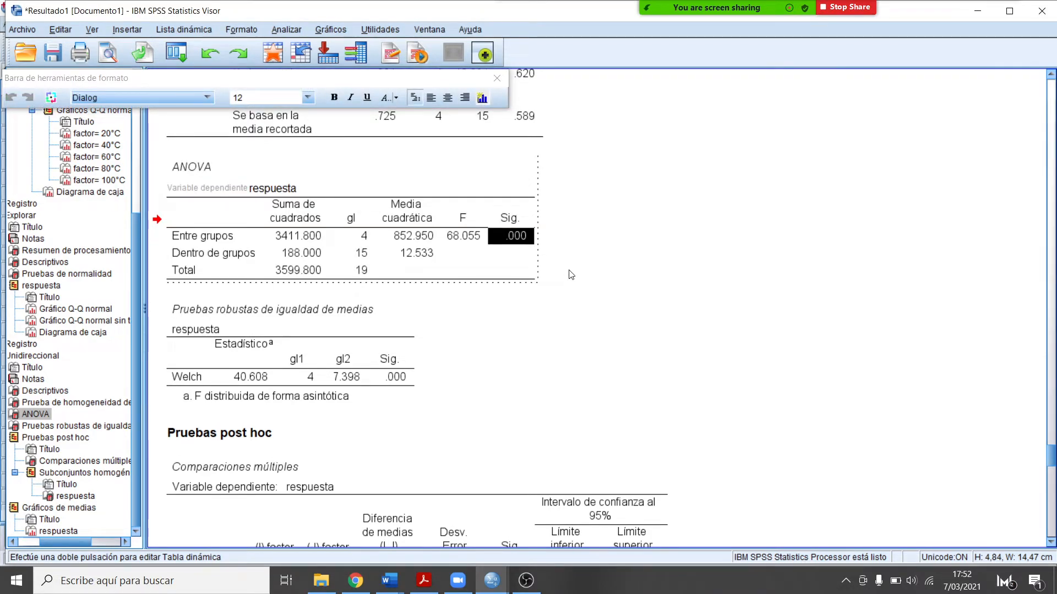
double_click(516, 239)
key(BackSpace)
text(< 0.001)
key(Return)
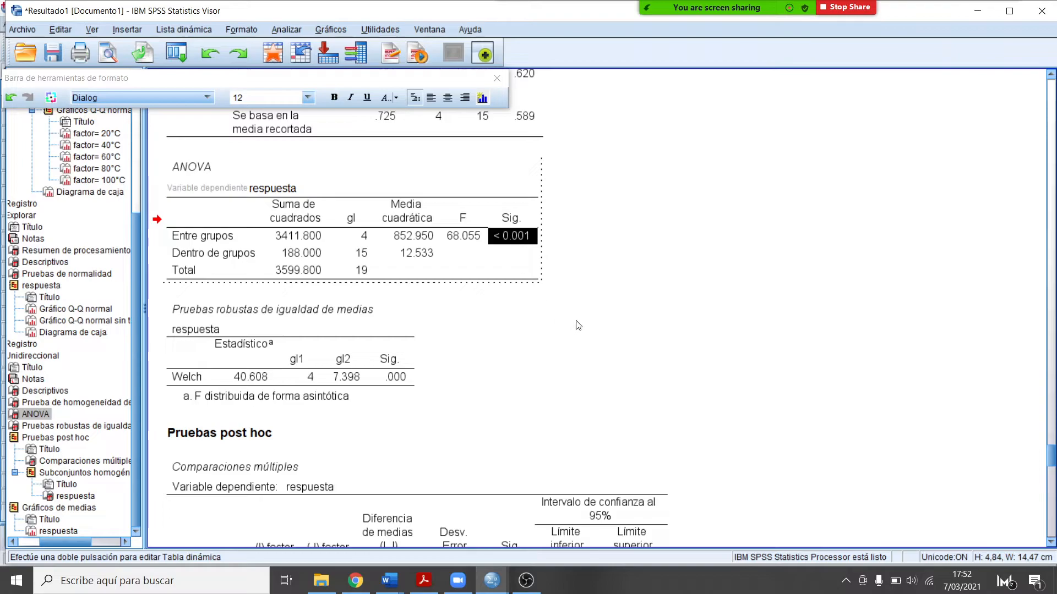
click(590, 307)
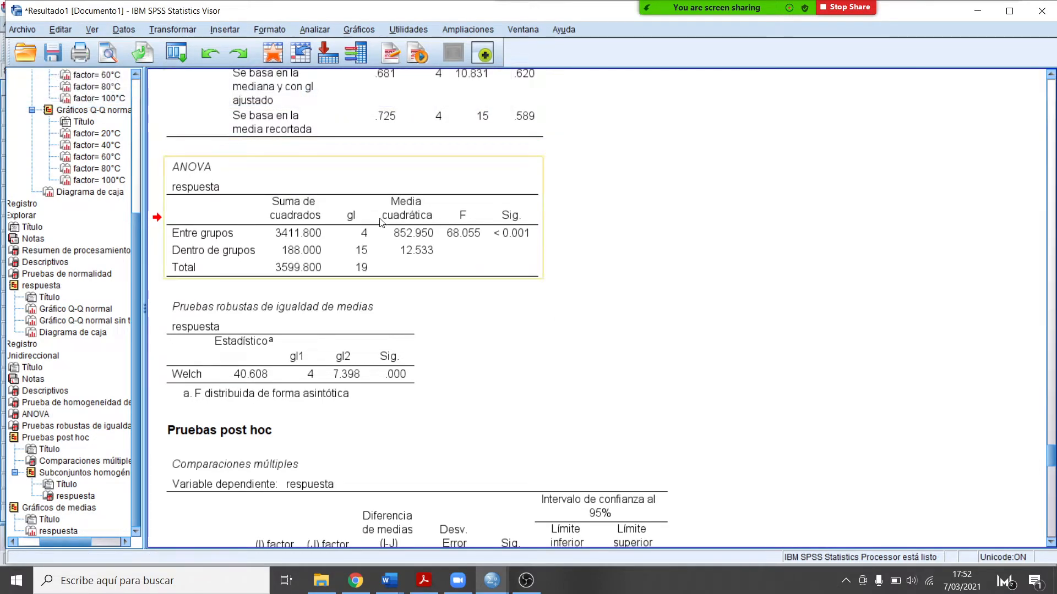
- Activate the ANOVA table and examine the F statistic and the between-groups and within-groups degrees of freedom
click(522, 245)
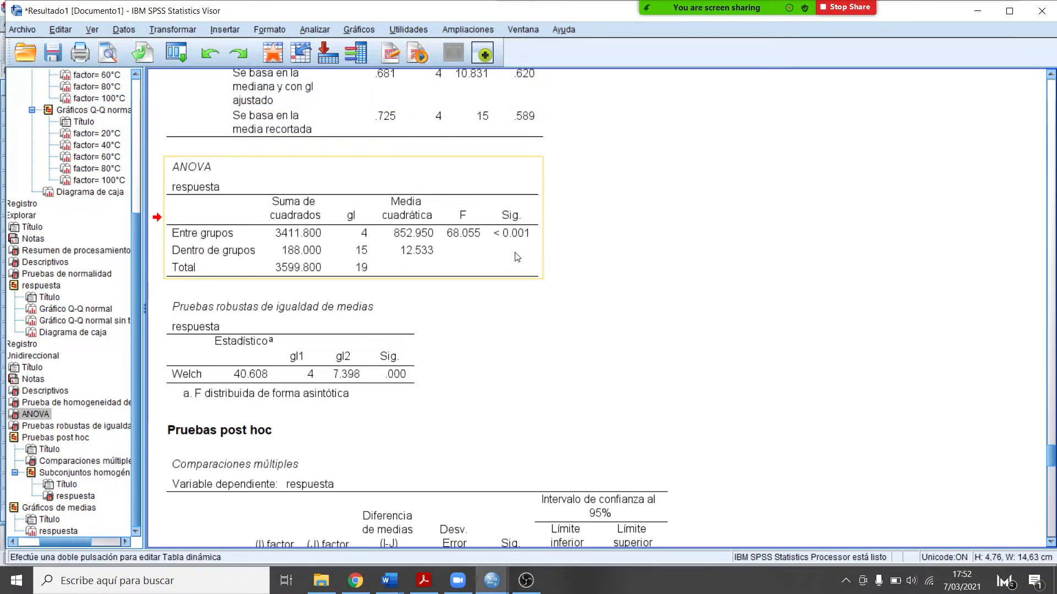
double_click(456, 234)
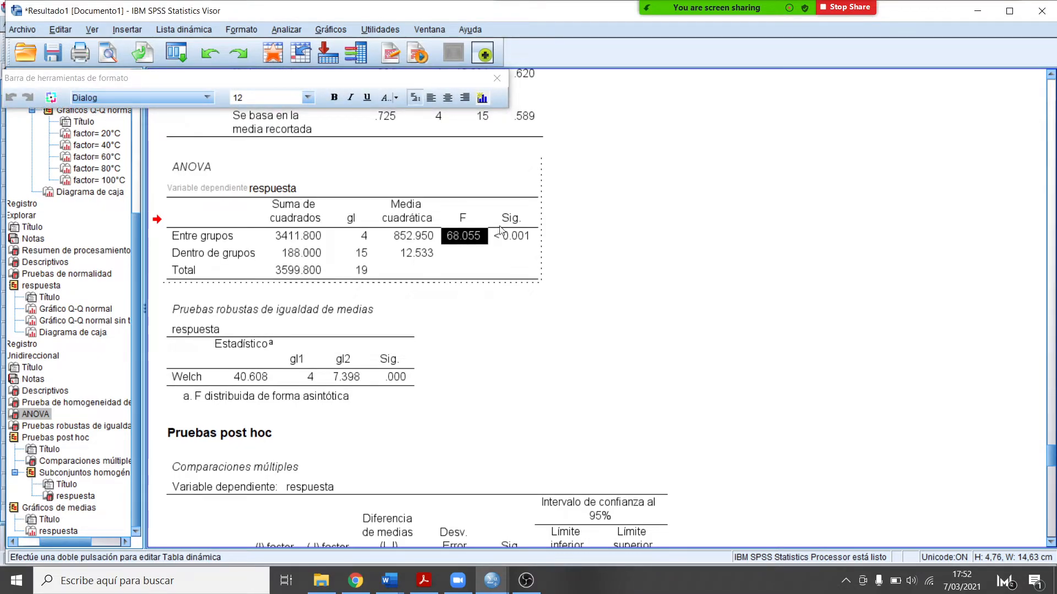
click(372, 235)
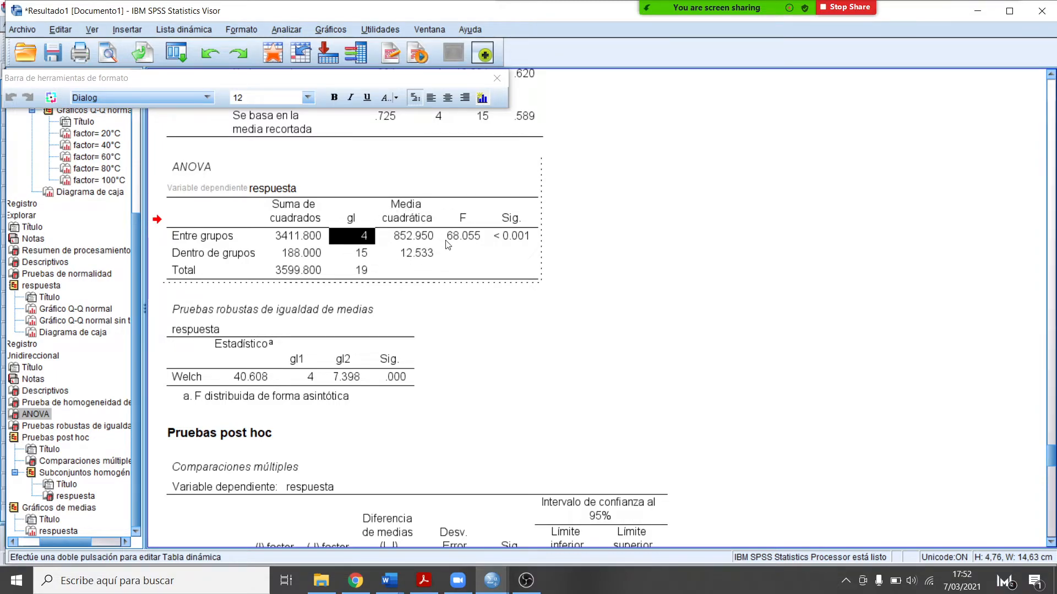
click(360, 254)
click(349, 242)
- Leave the table editor and compare the mean respuesta of each temperature level in the Descriptivos table
scroll(513, 271, up, 3)
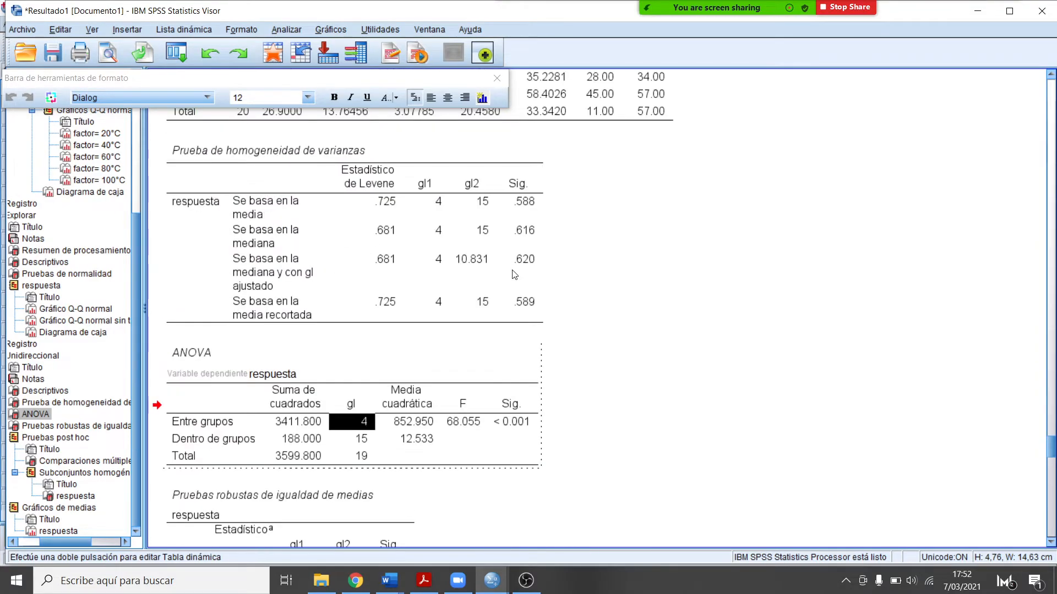
scroll(515, 273, up, 5)
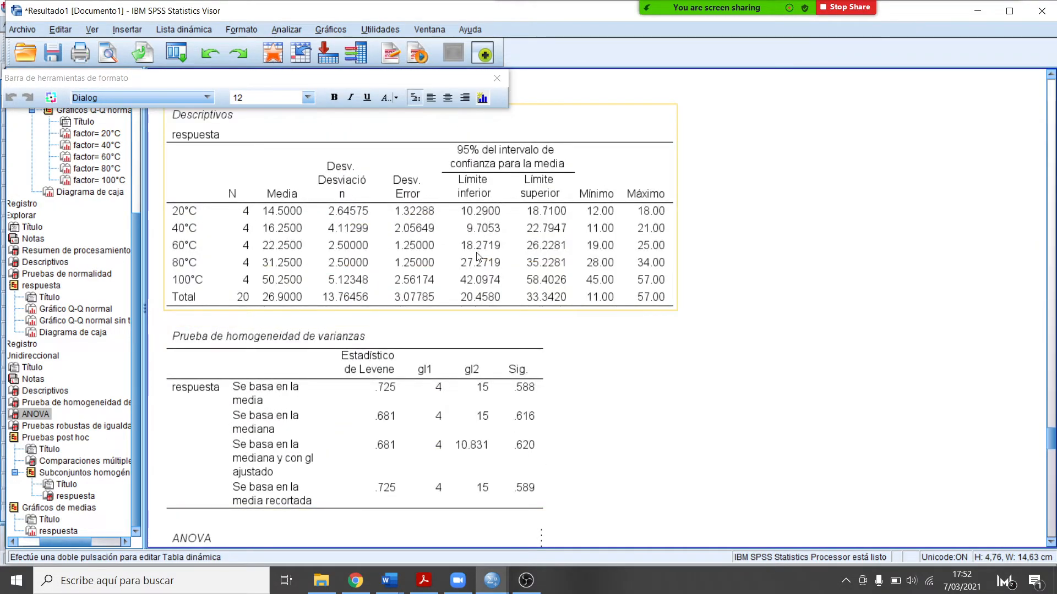
scroll(478, 257, down, 2)
scroll(478, 257, down, 2)
scroll(478, 257, up, 4)
click(285, 214)
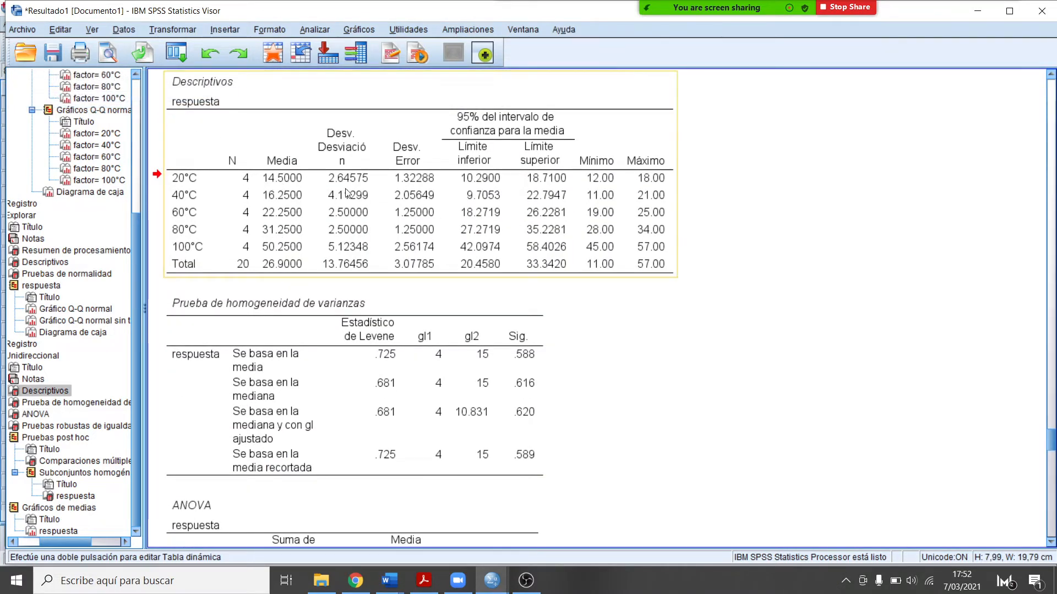
click(277, 232)
- Examine the means plot of respuesta across the temperature levels, and return to the Descriptivos table
scroll(580, 288, down, 20)
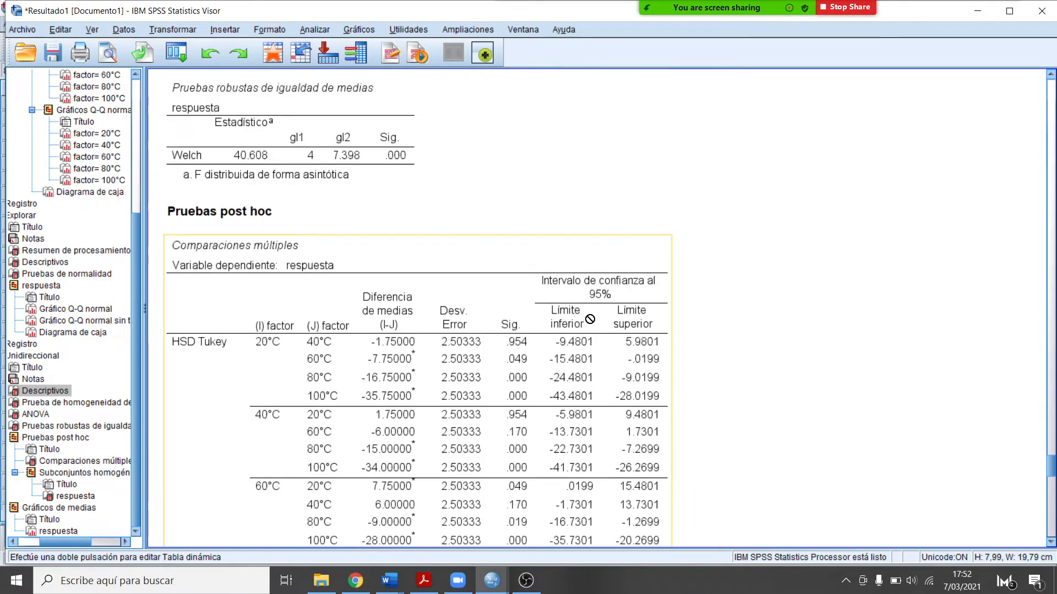
scroll(589, 319, down, 5)
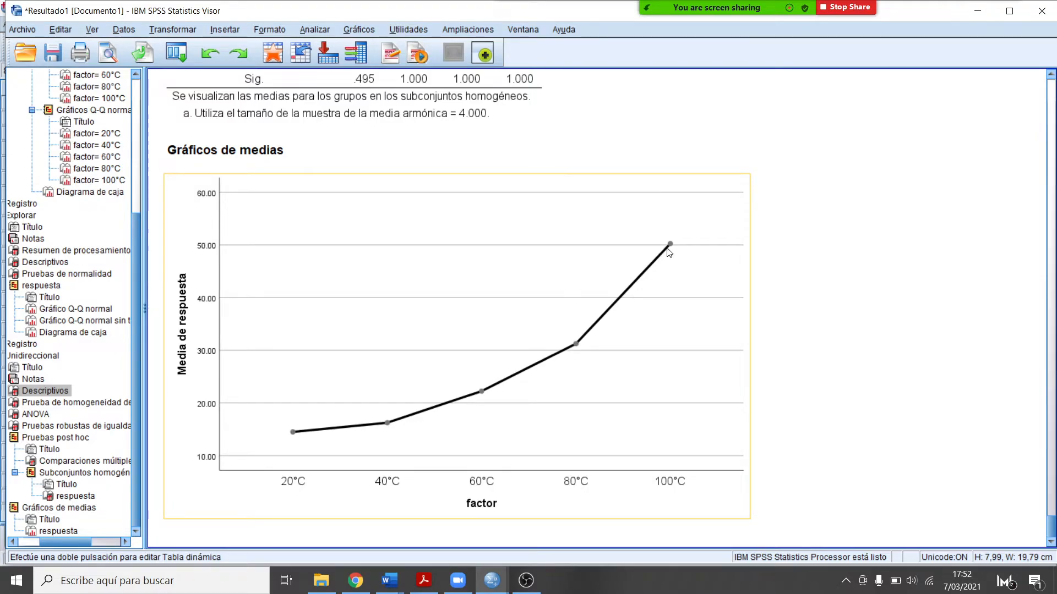
scroll(589, 275, up, 20)
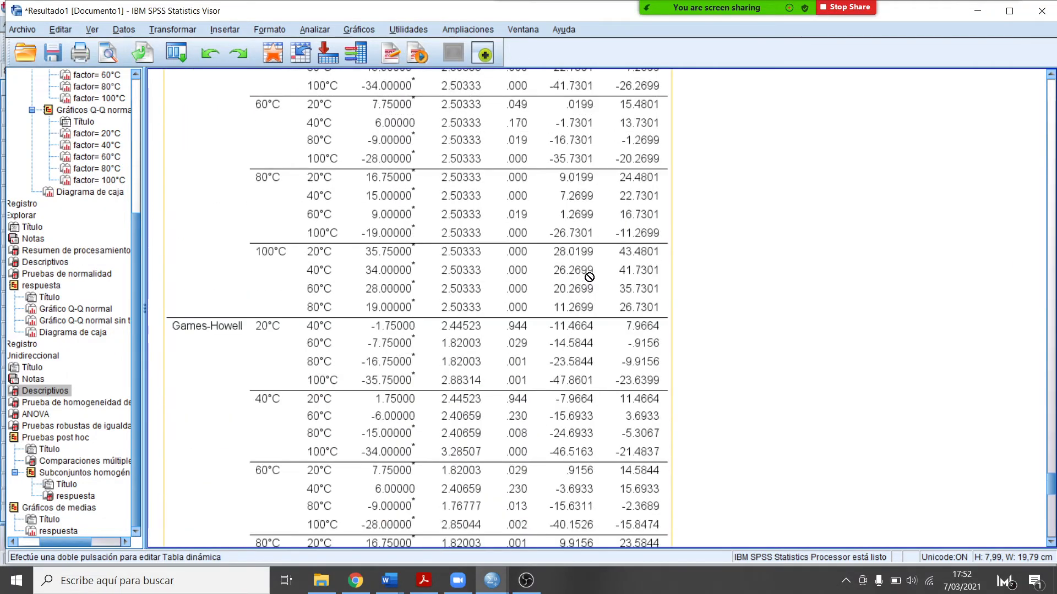
scroll(589, 277, up, 6)
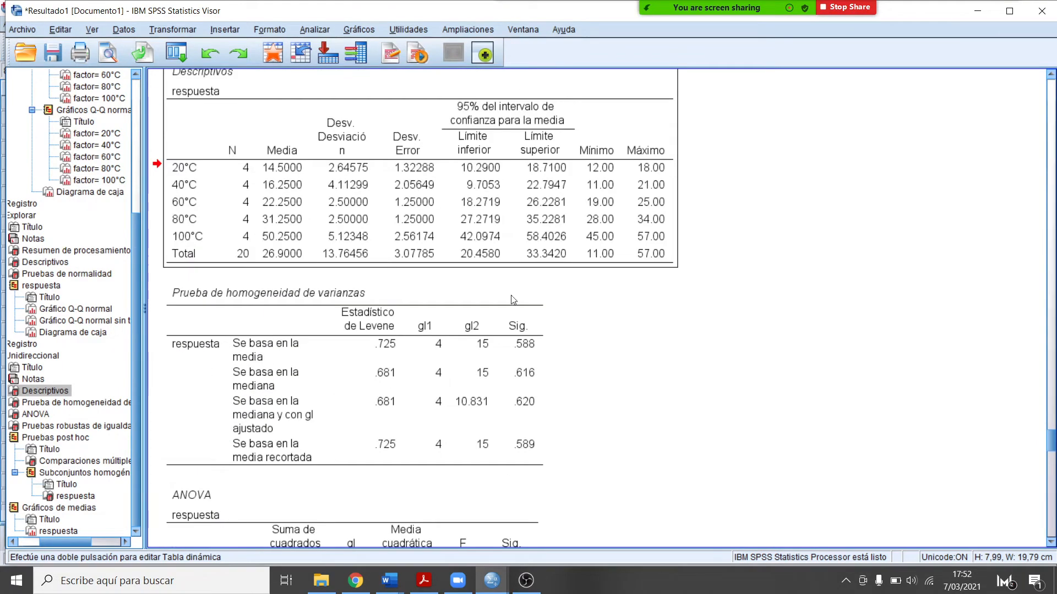
scroll(453, 374, up, 4)
- Reactivate the ANOVA table to review the edited between-groups significance alongside the Welch test
scroll(453, 374, down, 10)
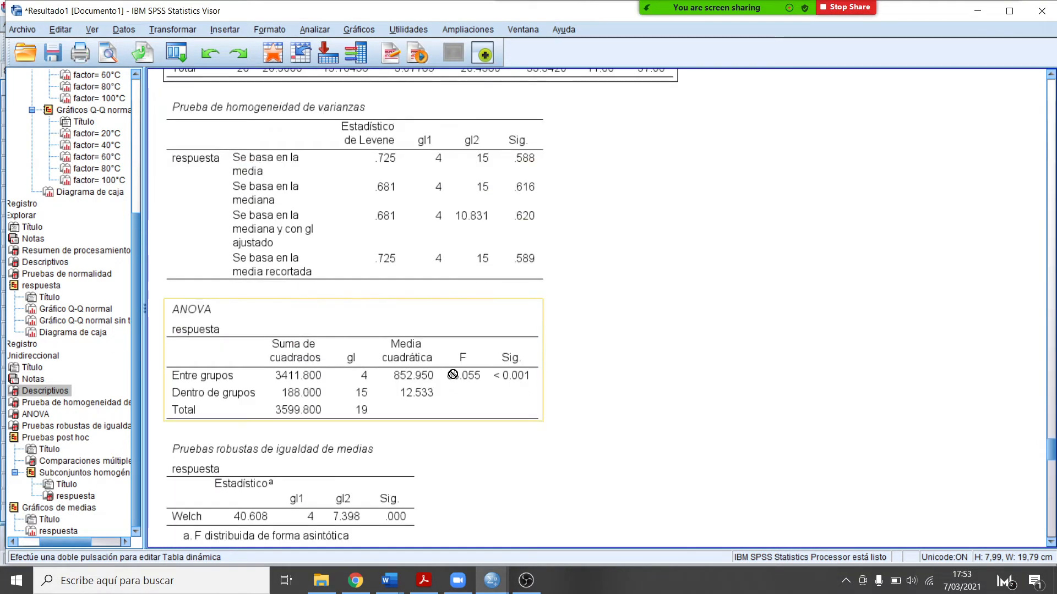
click(520, 381)
double_click(521, 380)
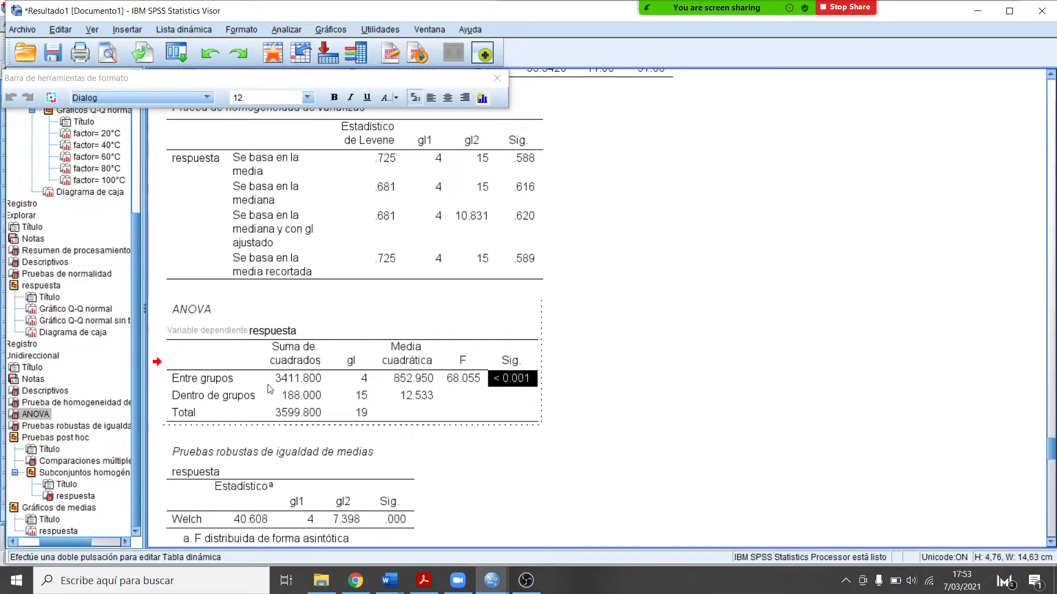
scroll(461, 388, down, 3)
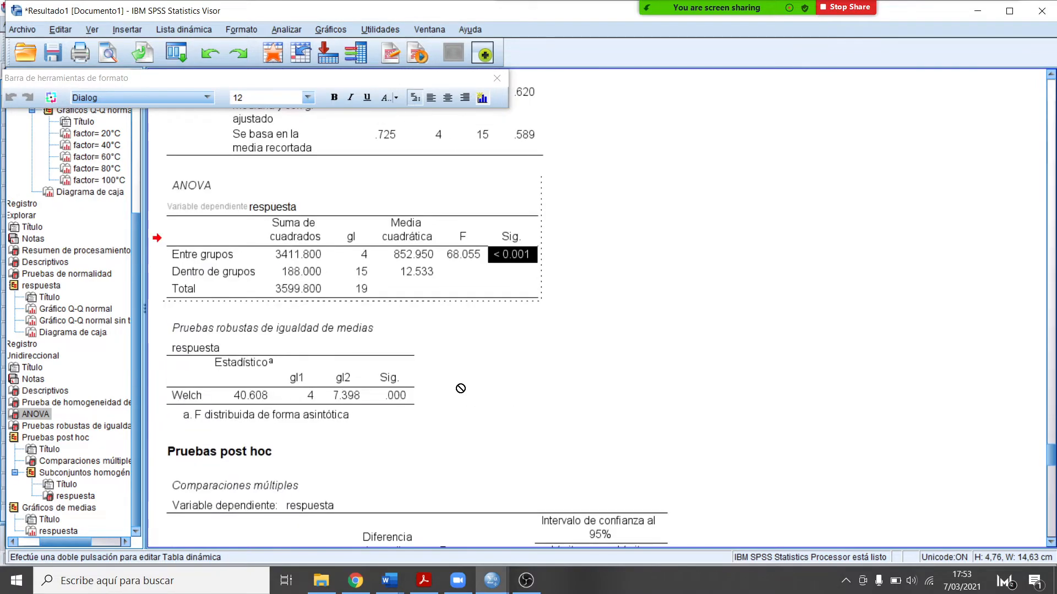
- Leave the ANOVA table editor and look through the Tukey and Games-Howell sections of the Comparaciones múltiples table
scroll(445, 367, down, 3)
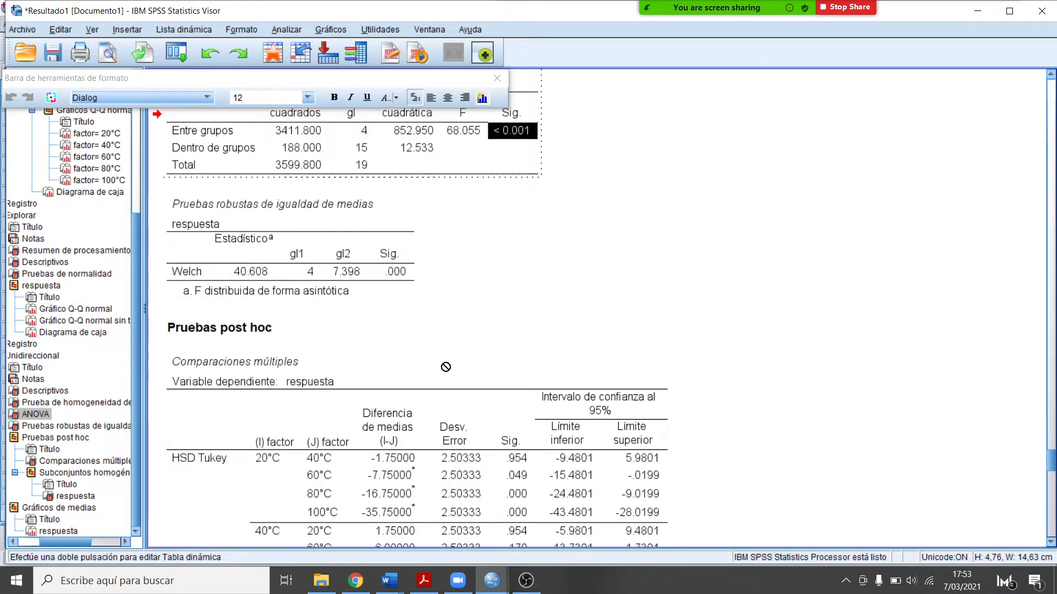
click(302, 323)
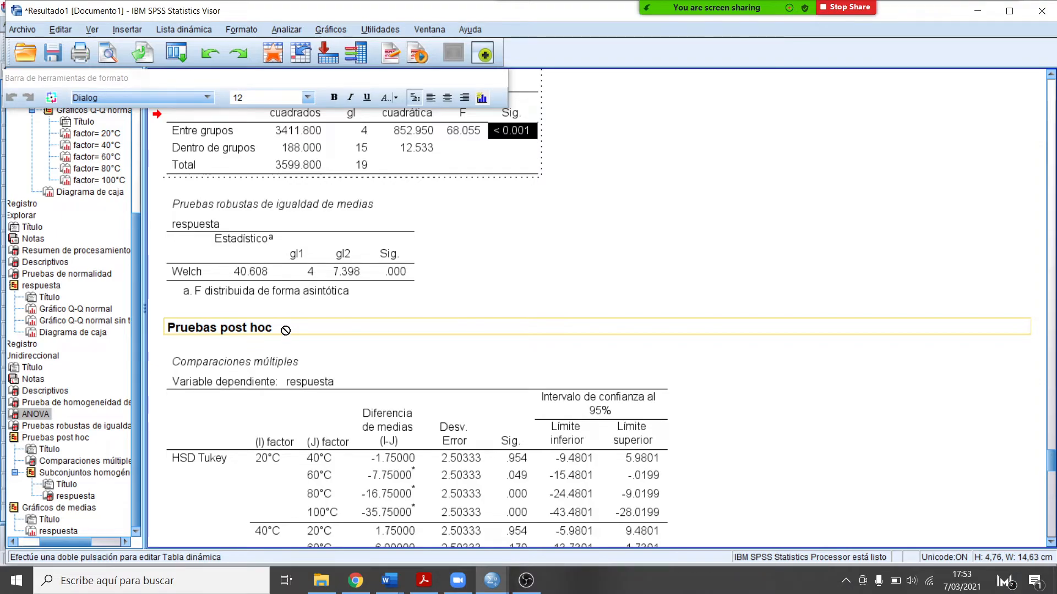
scroll(283, 338, down, 6)
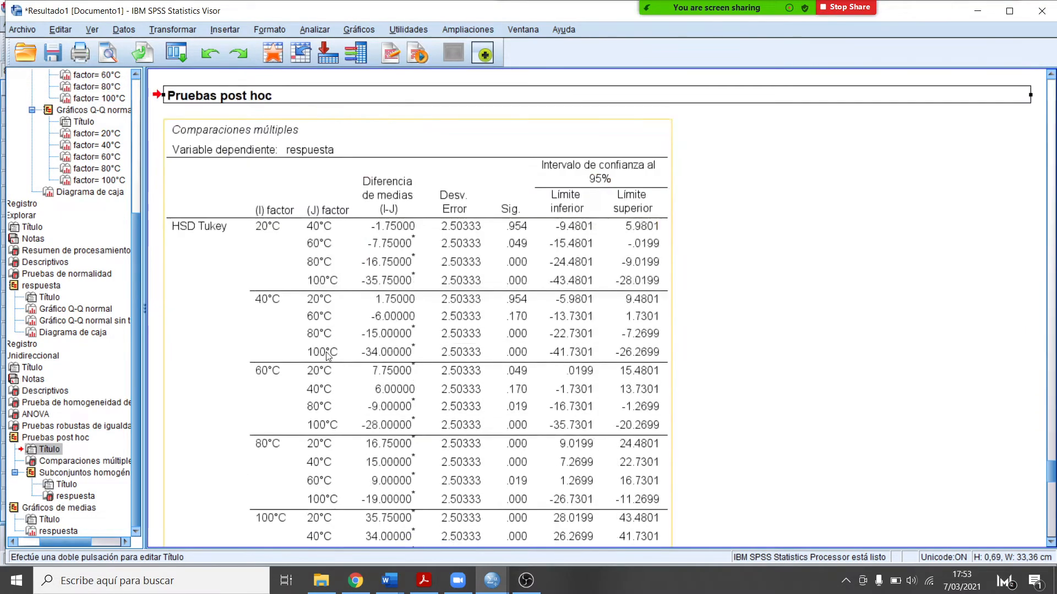
click(245, 249)
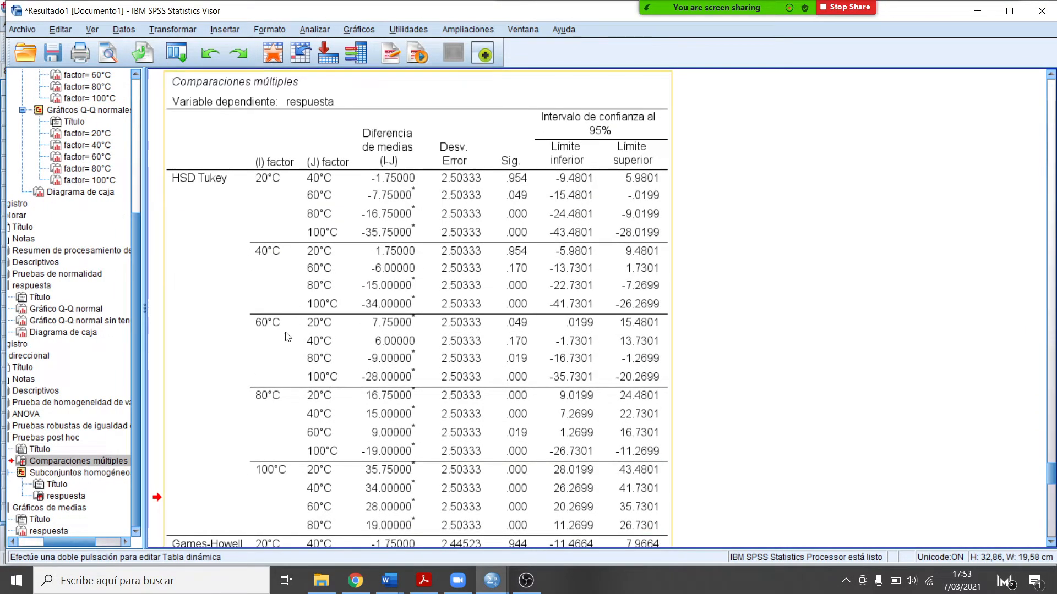
scroll(287, 341, down, 5)
scroll(289, 345, up, 6)
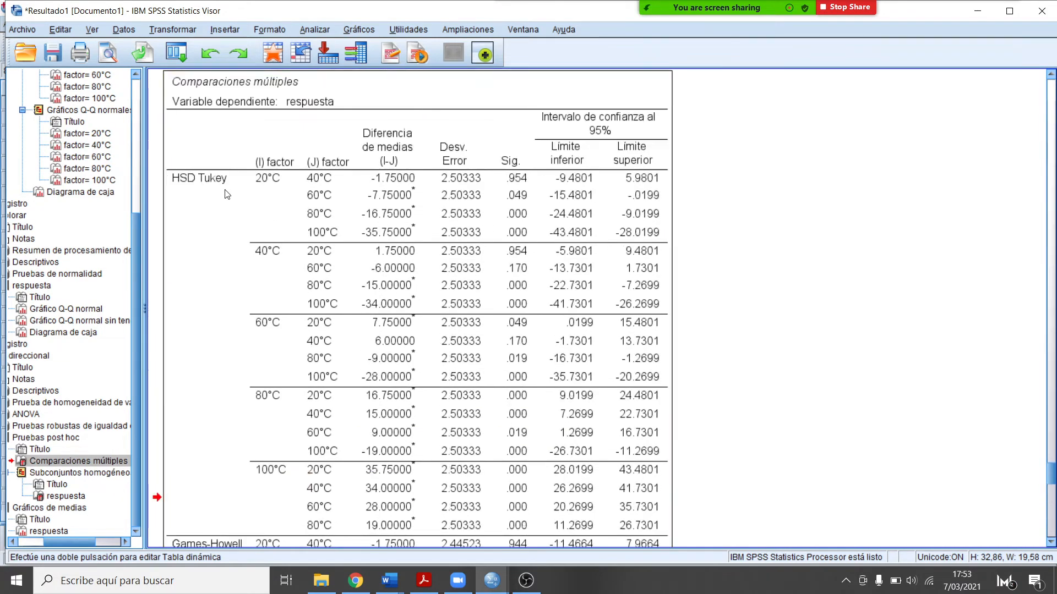
scroll(244, 298, down, 10)
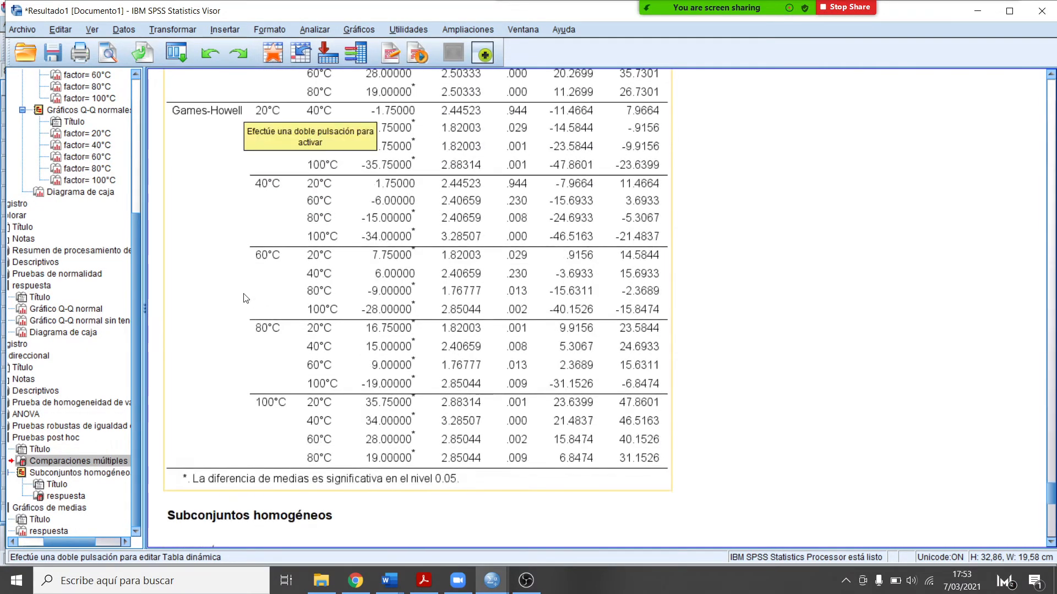
scroll(353, 311, up, 10)
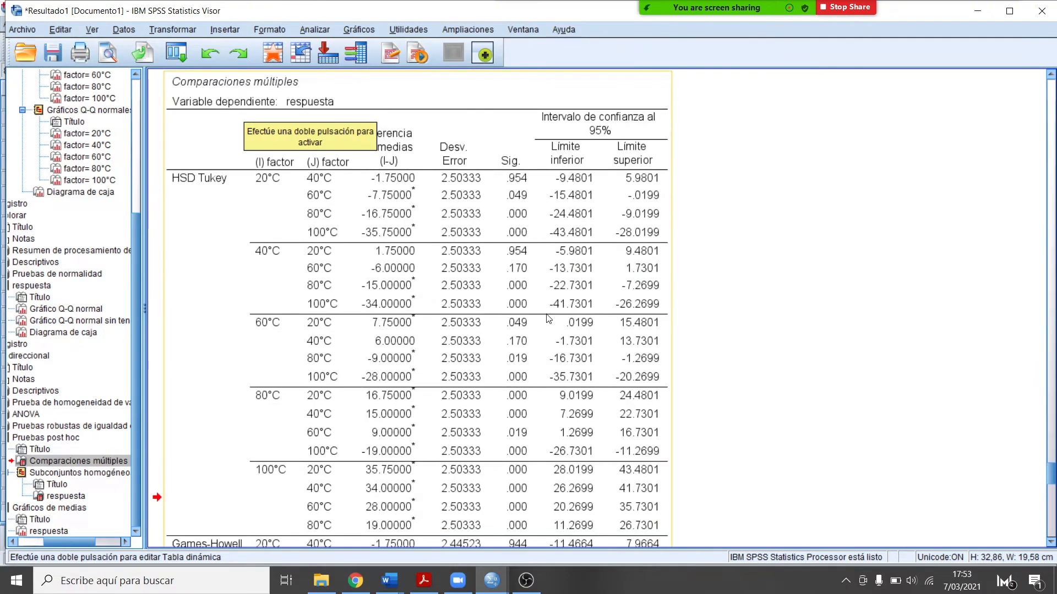
scroll(457, 285, up, 5)
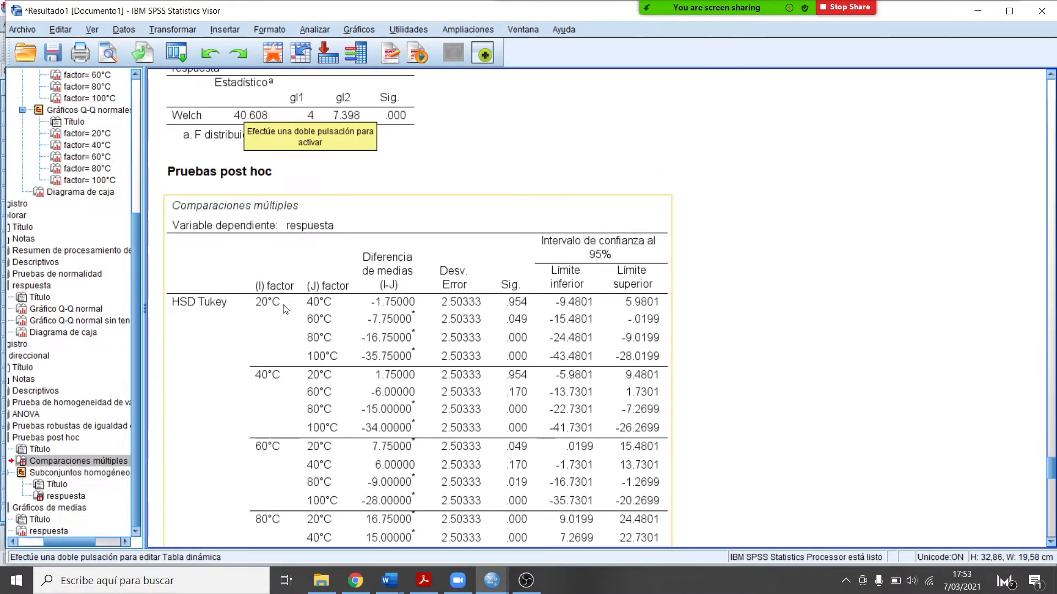
scroll(282, 305, down, 5)
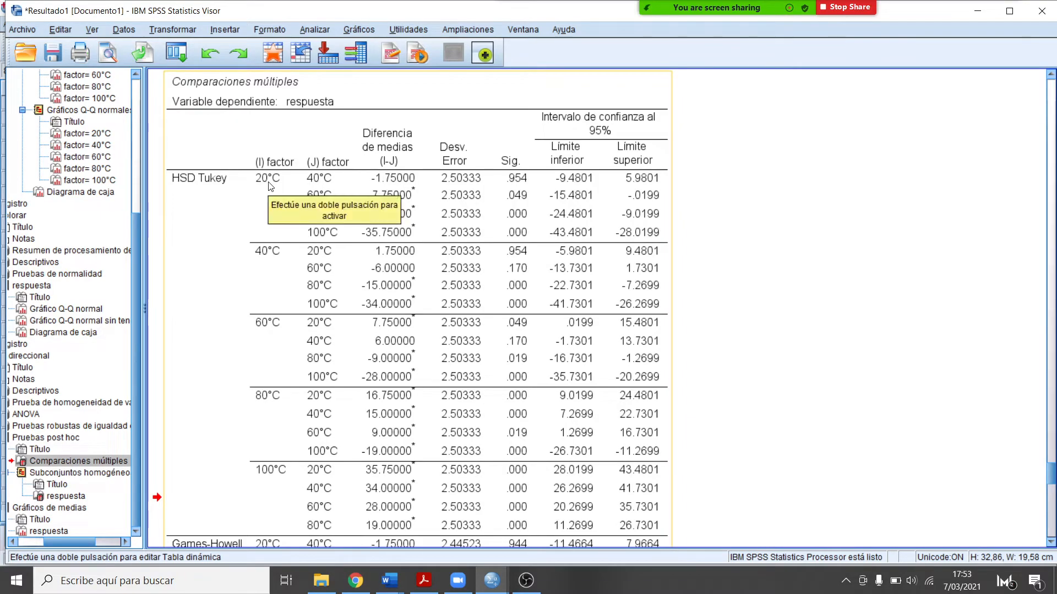
- Read the pairwise Tukey significance values between temperature levels in the Comparaciones múltiples table
click(518, 181)
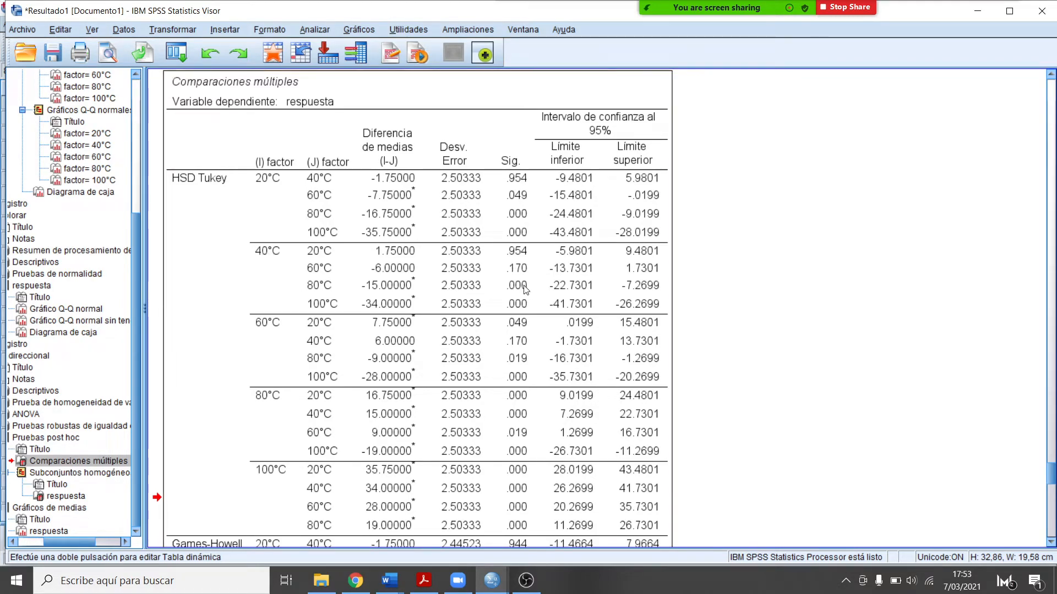
scroll(306, 353, down, 3)
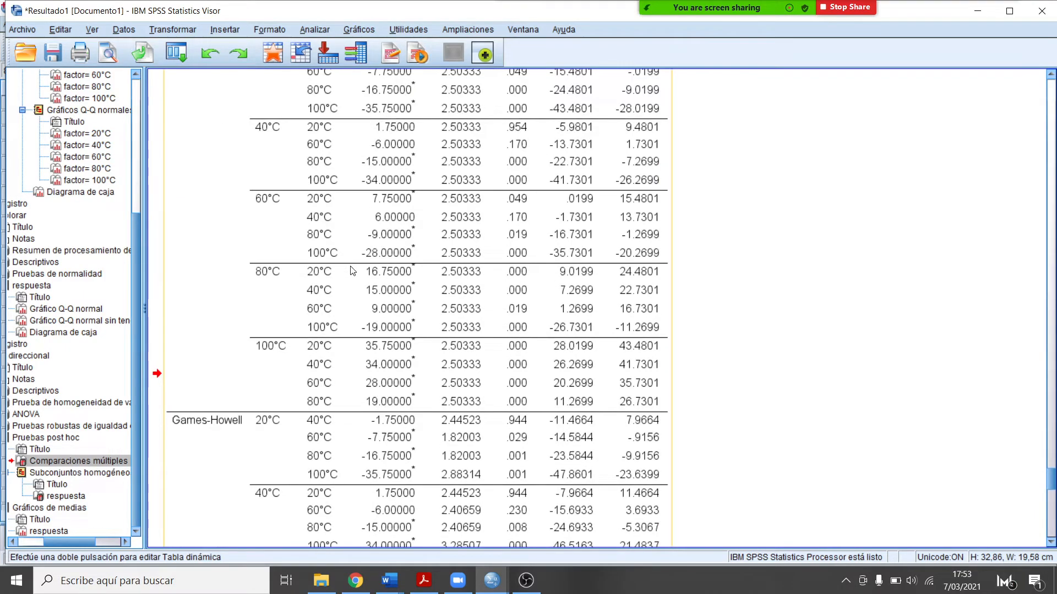
scroll(438, 328, down, 9)
- Go to the Subconjuntos homogéneos section and activate its respuesta table for cell-by-cell inspection
scroll(440, 333, down, 3)
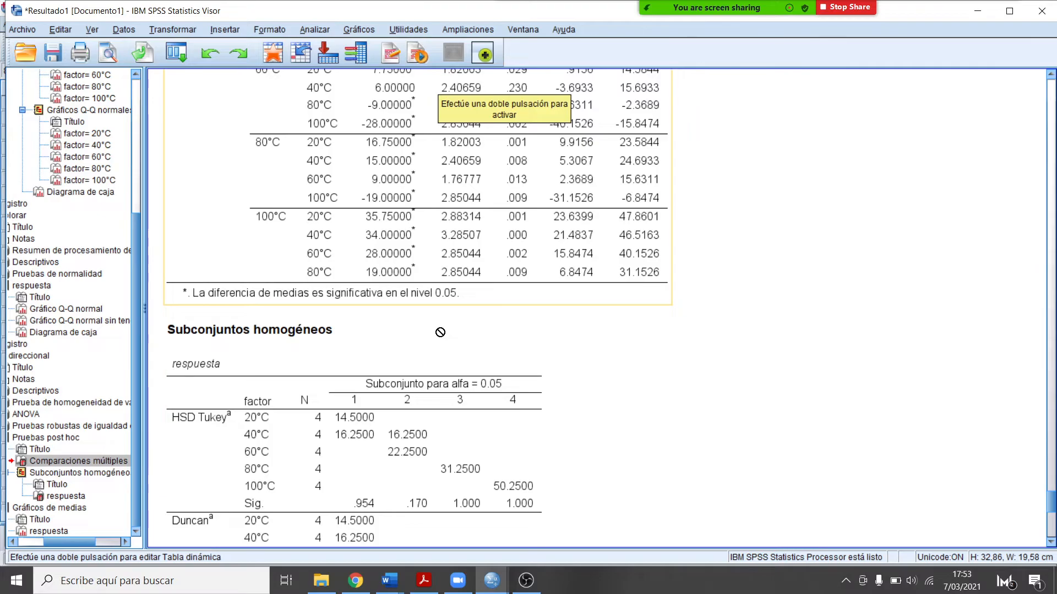
scroll(441, 332, down, 4)
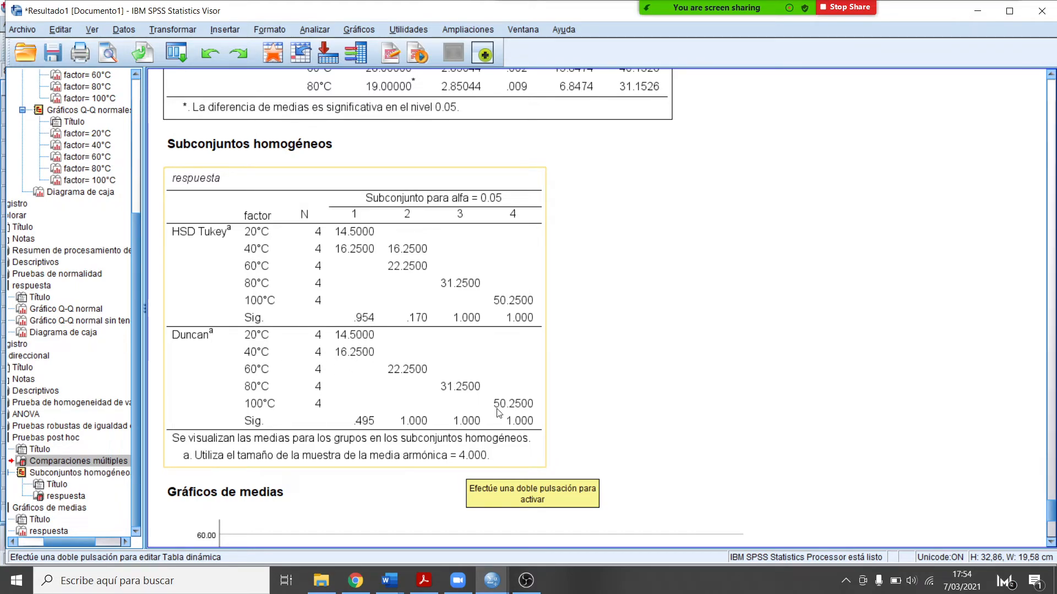
click(215, 360)
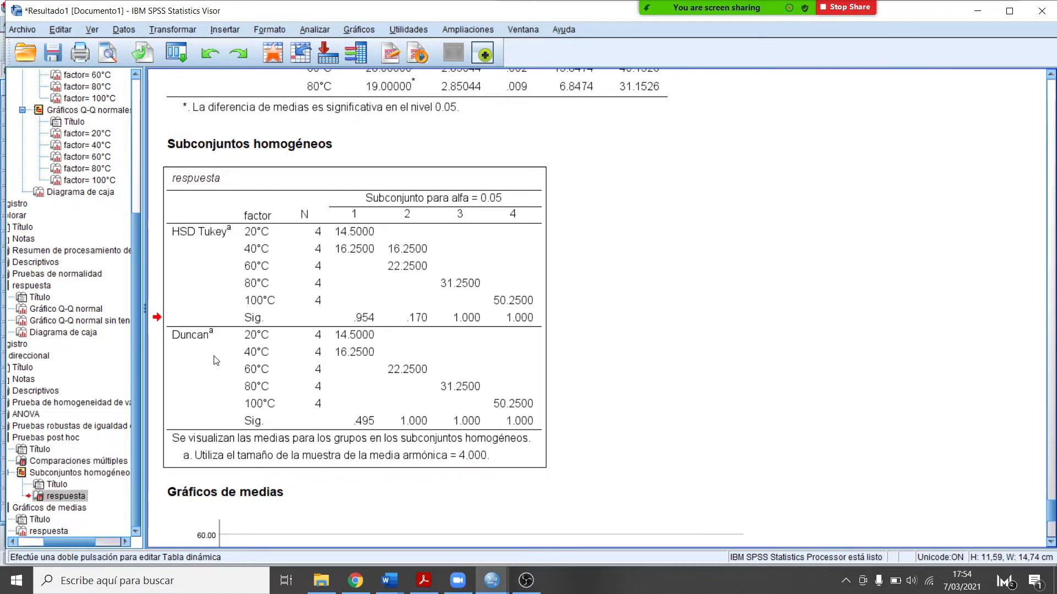
double_click(216, 361)
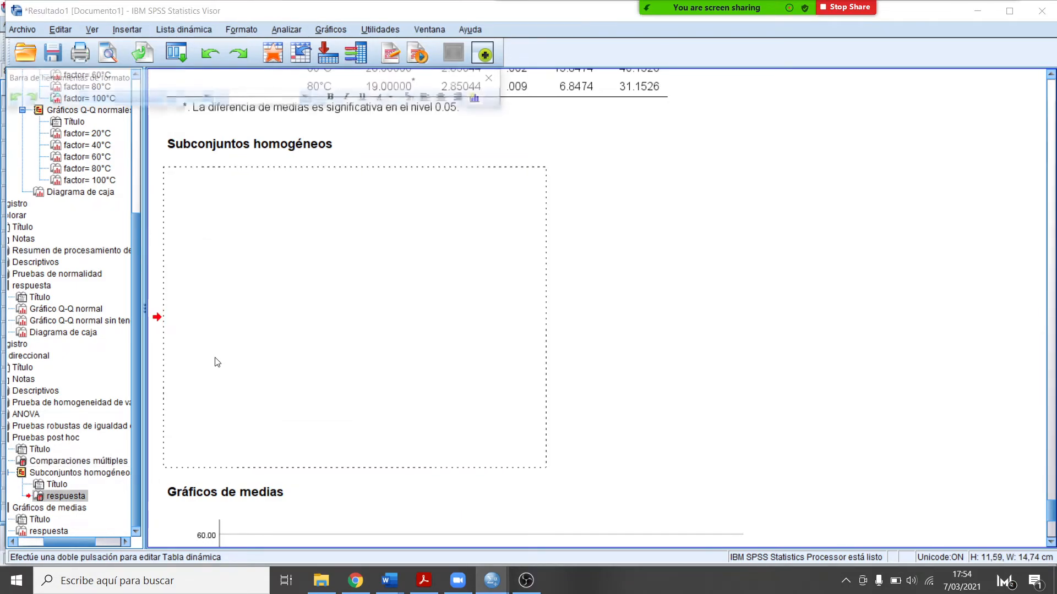
double_click(237, 363)
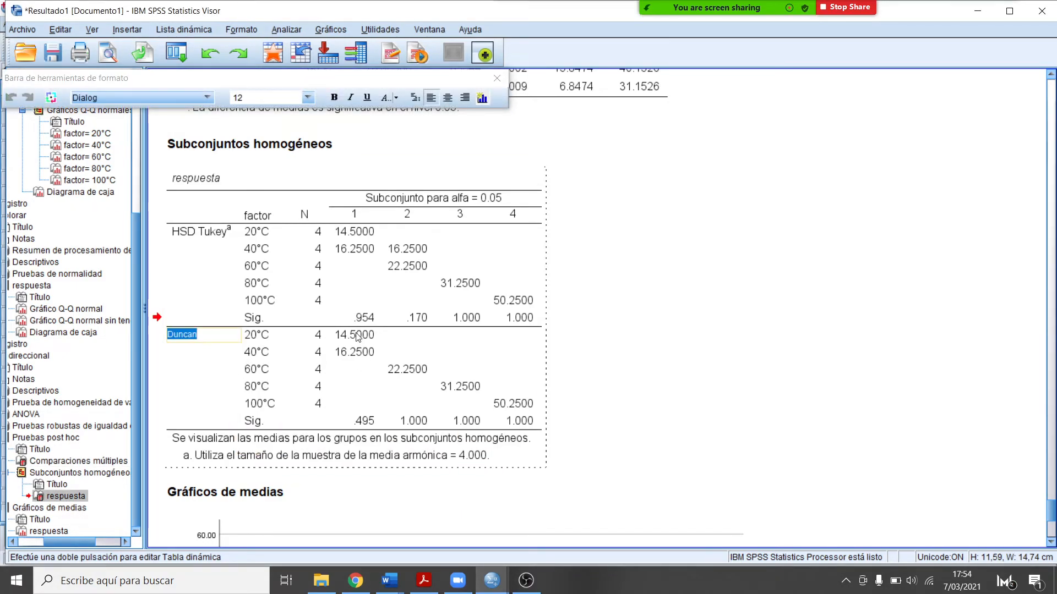
click(356, 407)
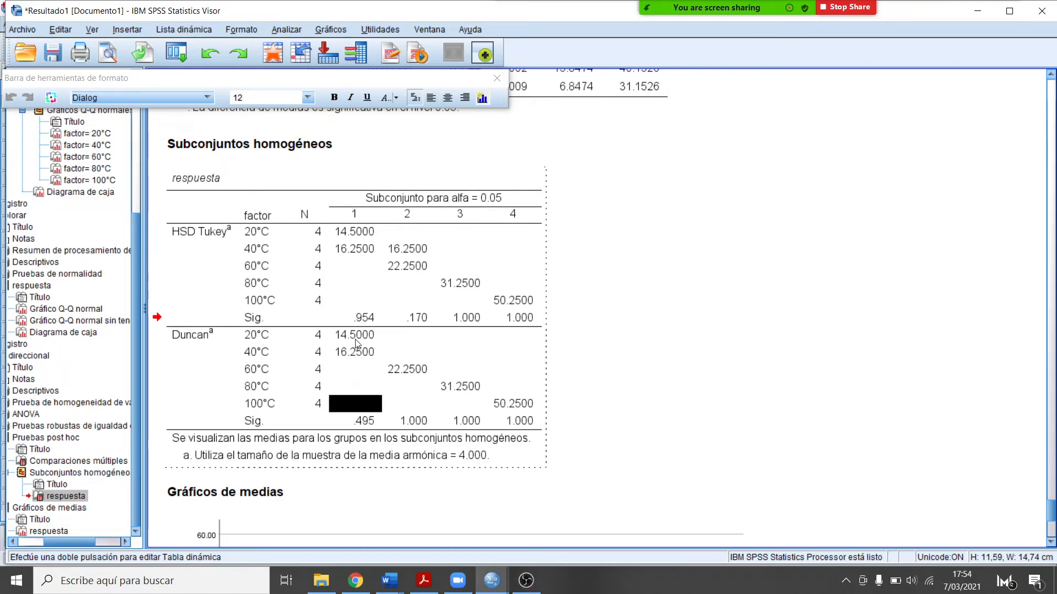
- Trace how the Duncan test assigns the means of the five temperature levels to homogeneous subsets
drag(356, 341, 357, 356)
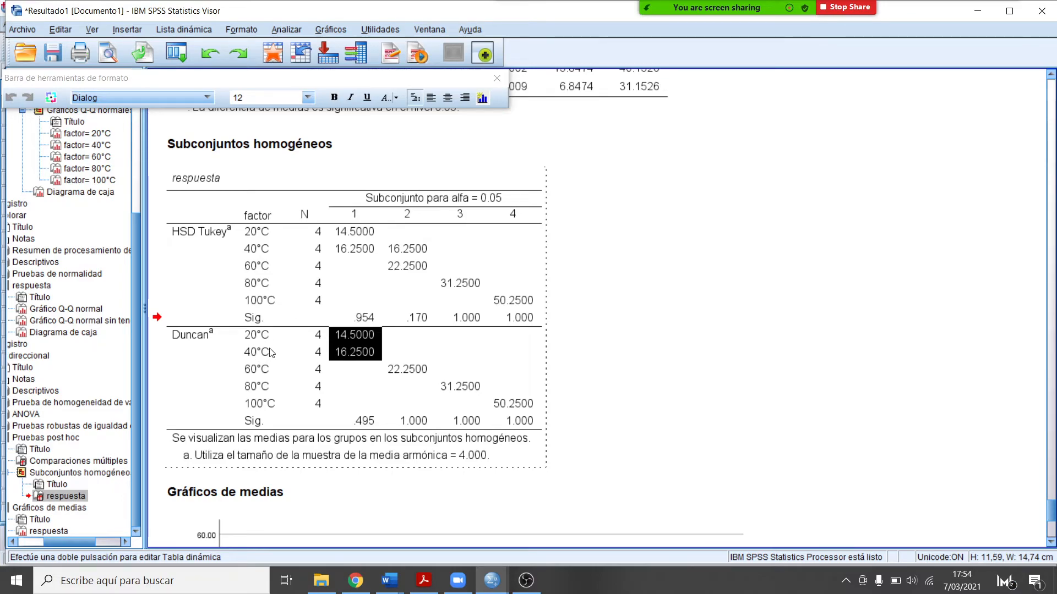
click(401, 370)
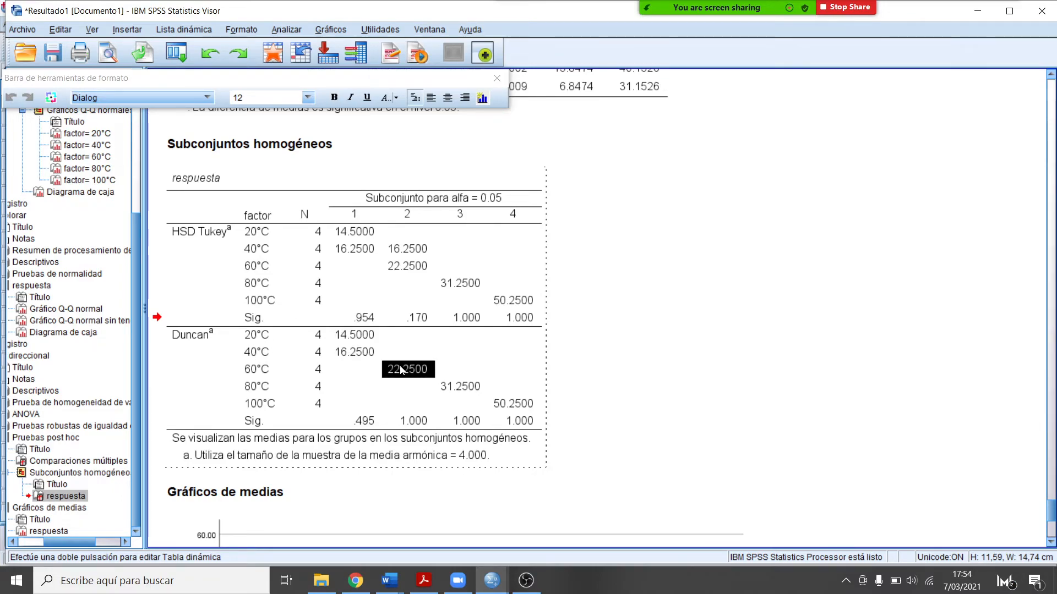
click(267, 372)
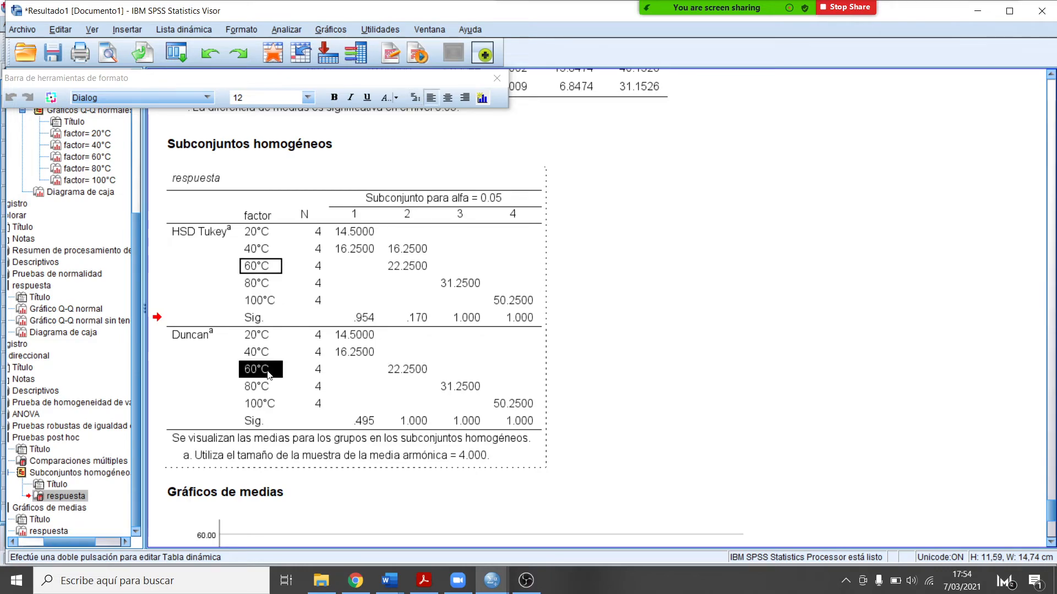
click(457, 389)
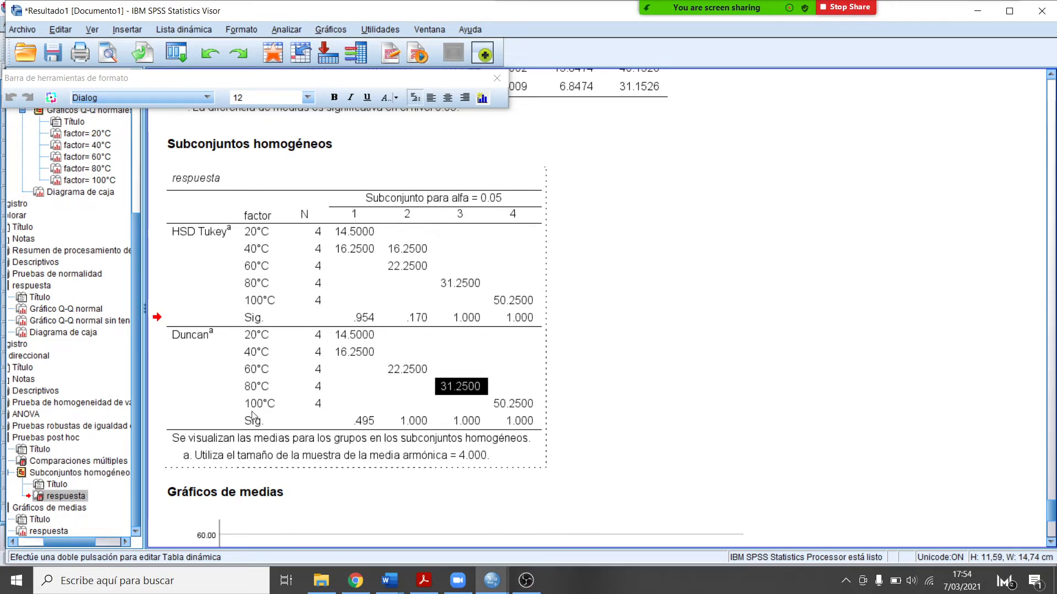
drag(269, 409, 274, 415)
click(498, 406)
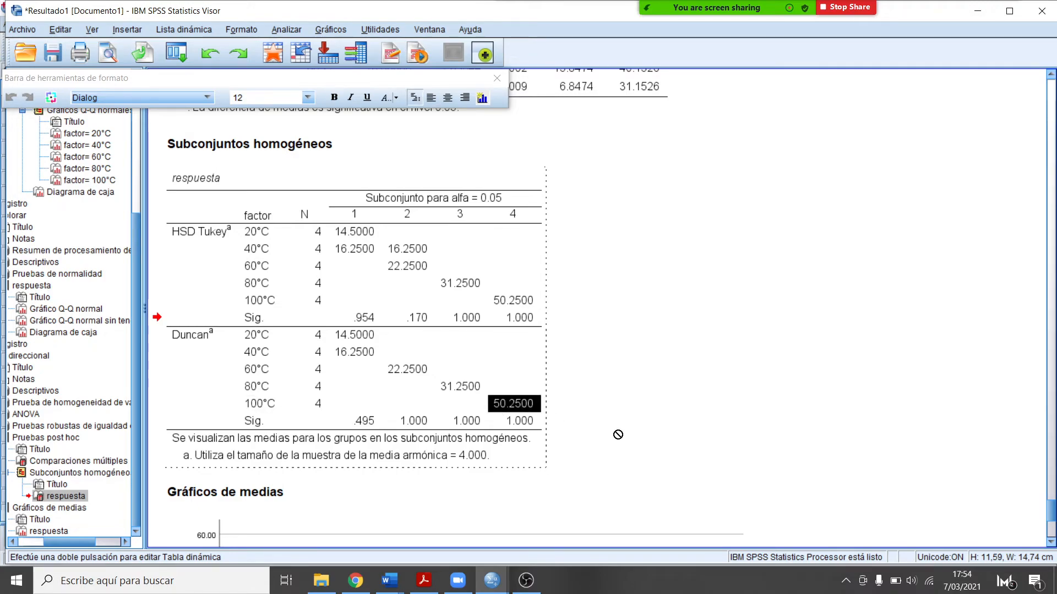
- Examine the 40°C and 60°C means that share subset 2 in the HSD Tukey section
click(417, 267)
click(396, 251)
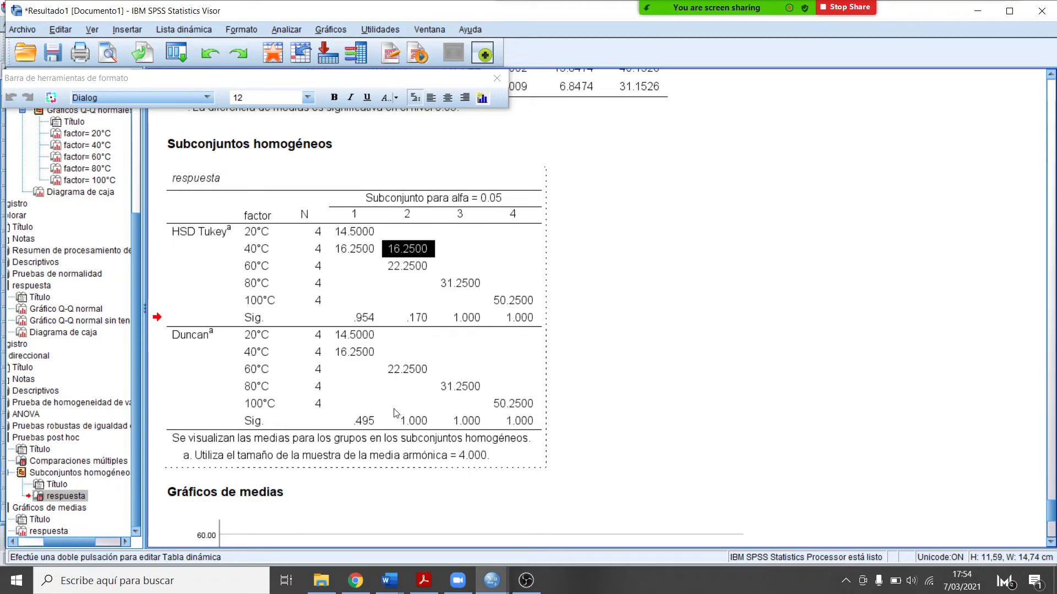
click(402, 268)
click(404, 252)
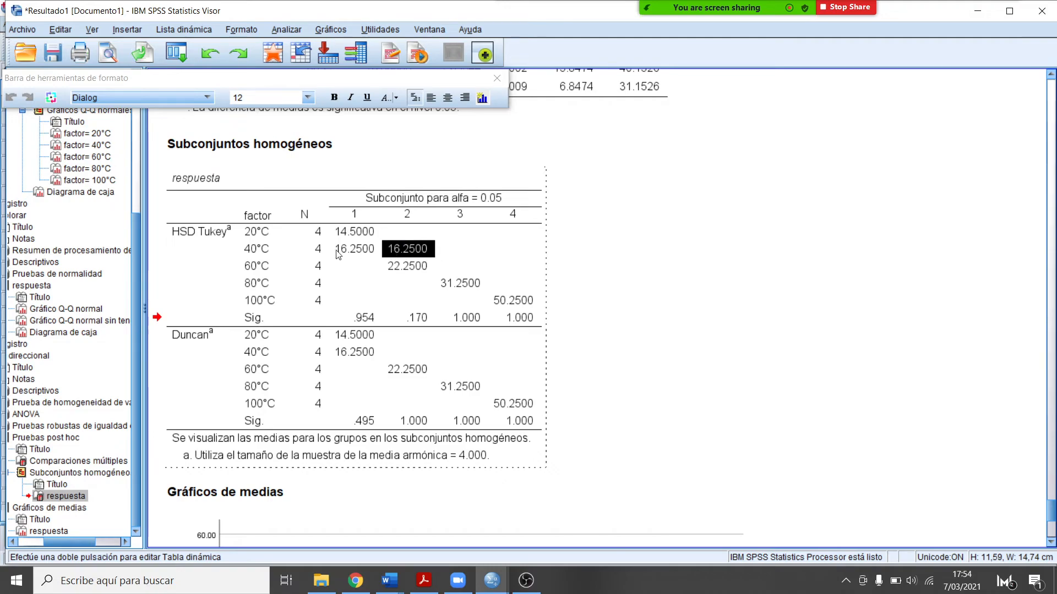
click(269, 251)
click(259, 267)
drag(407, 252, 407, 269)
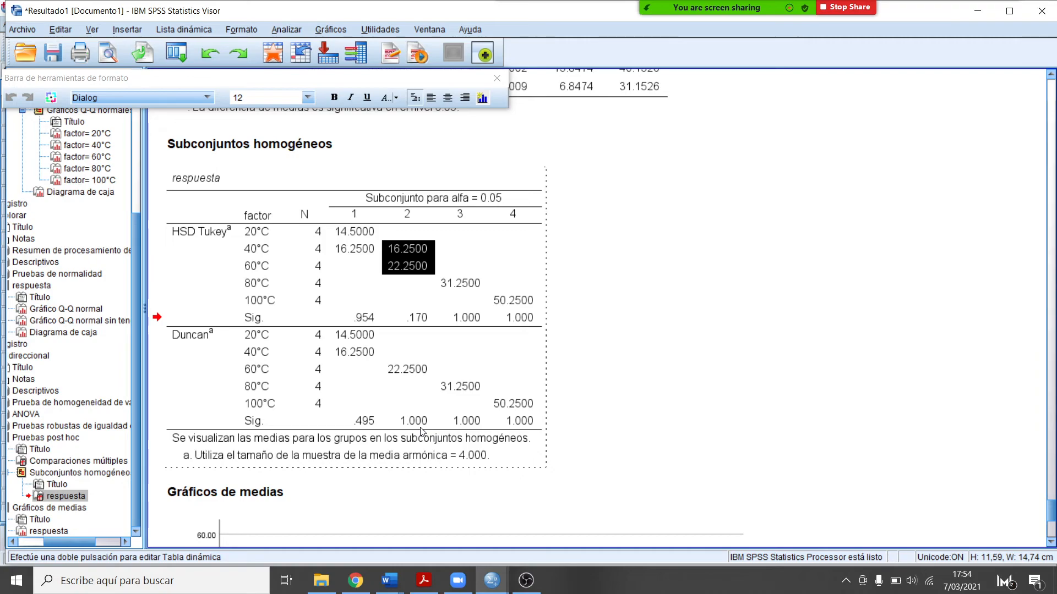
- Check the Duncan subset 1 significance and look back at the Games-Howell comparisons before returning to the subsets table
click(392, 377)
click(352, 341)
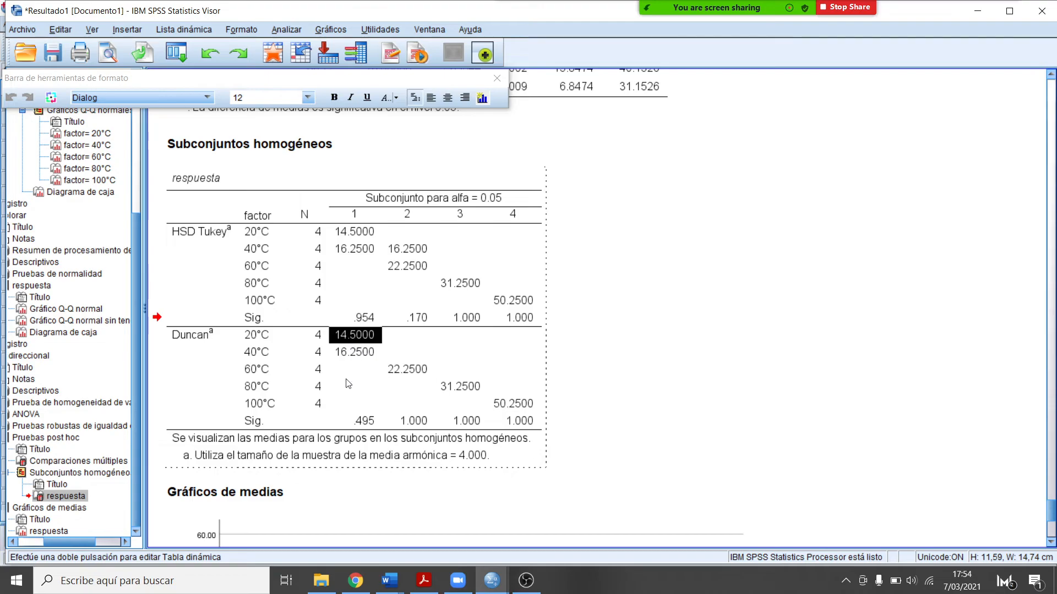
click(378, 425)
scroll(405, 386, up, 20)
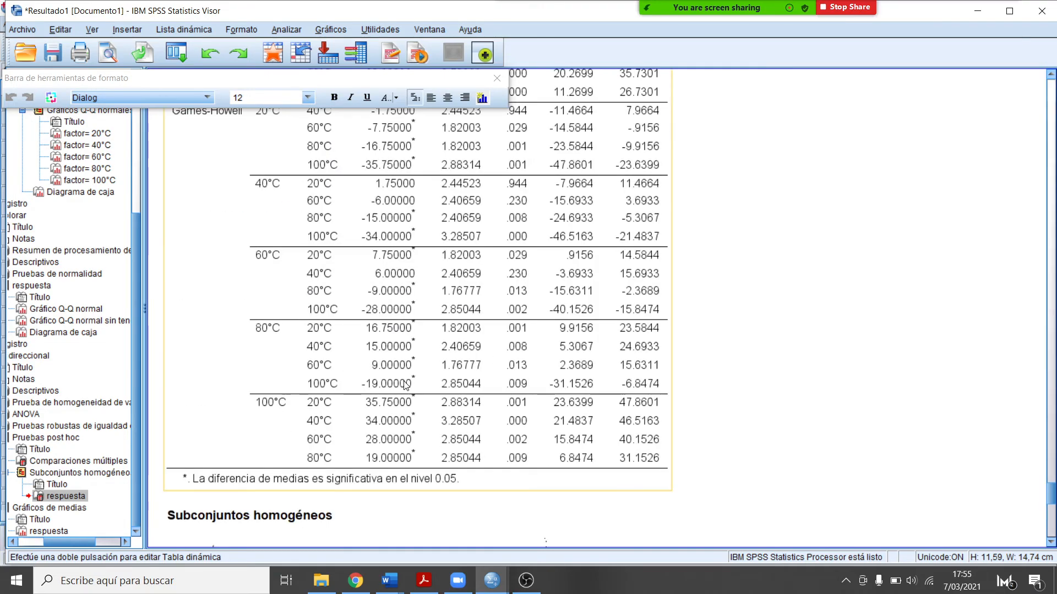
scroll(350, 413, down, 18)
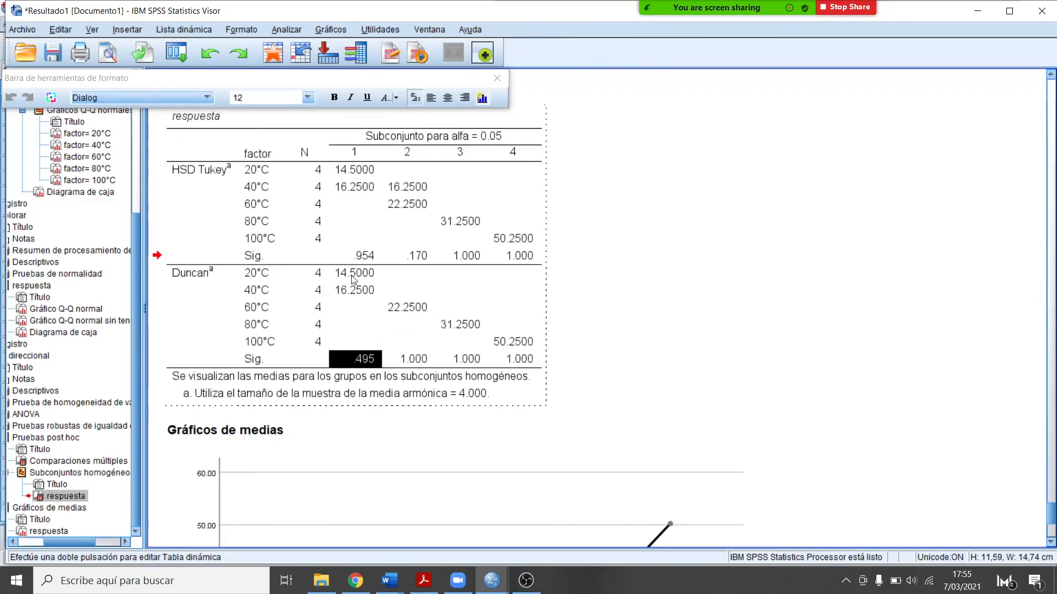
- Compare the 20°C and 40°C means in Duncan subset 1 with that subset's significance value
drag(353, 274, 353, 290)
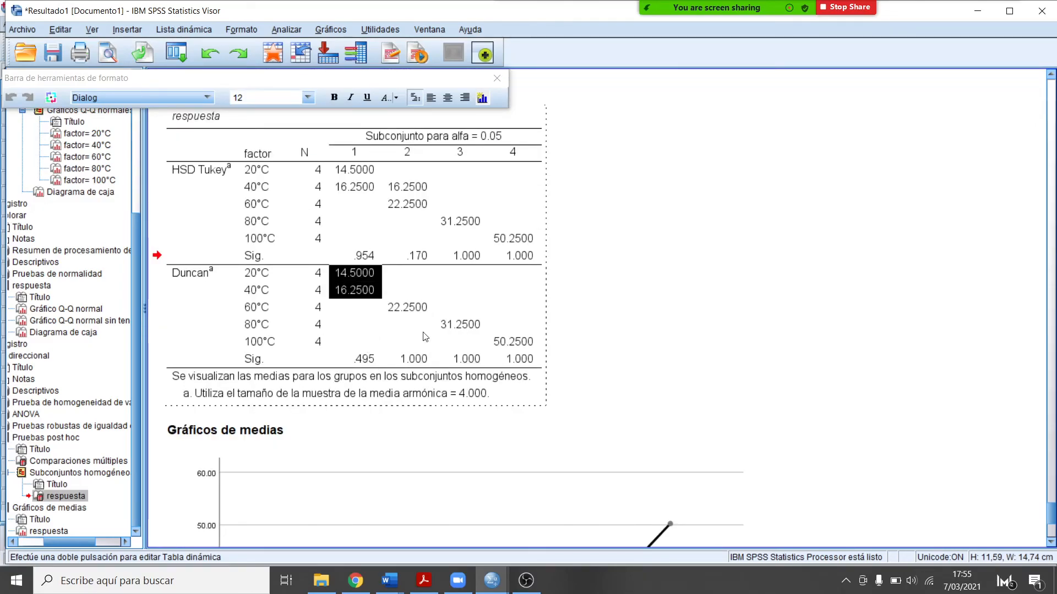
click(369, 359)
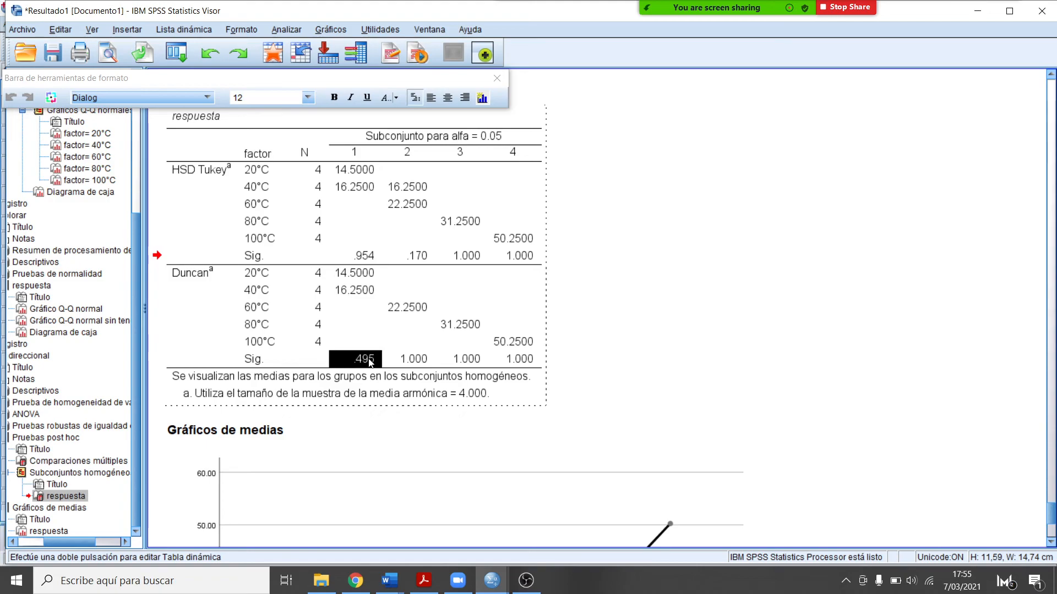
click(356, 390)
click(356, 364)
drag(355, 274, 357, 292)
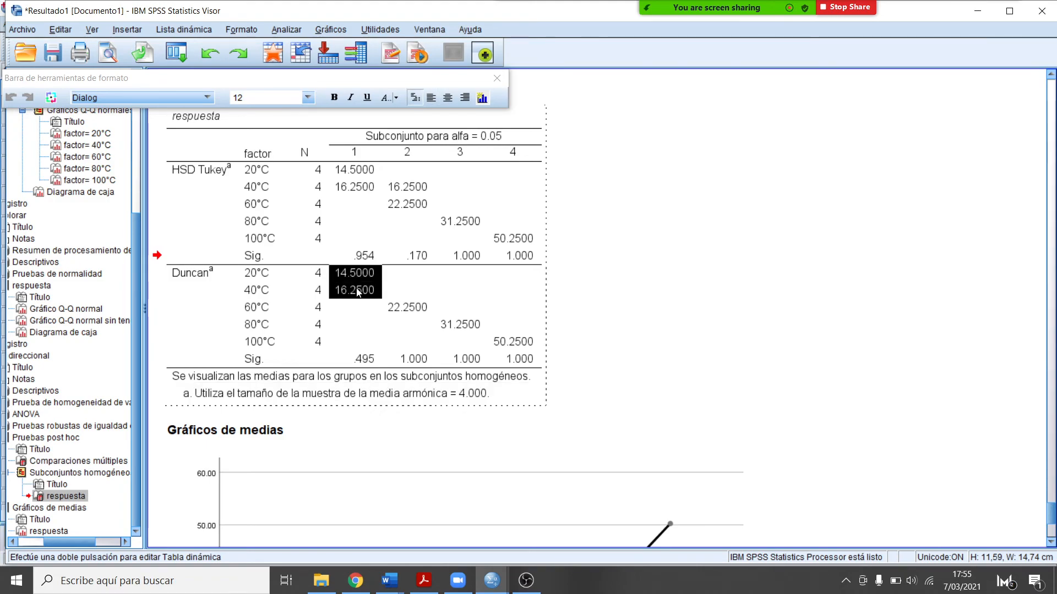
click(367, 360)
drag(355, 273, 357, 292)
- Contrast the 60°C mean with Duncan subset 1, and identify the 20°C and 40°C levels that form it
click(418, 308)
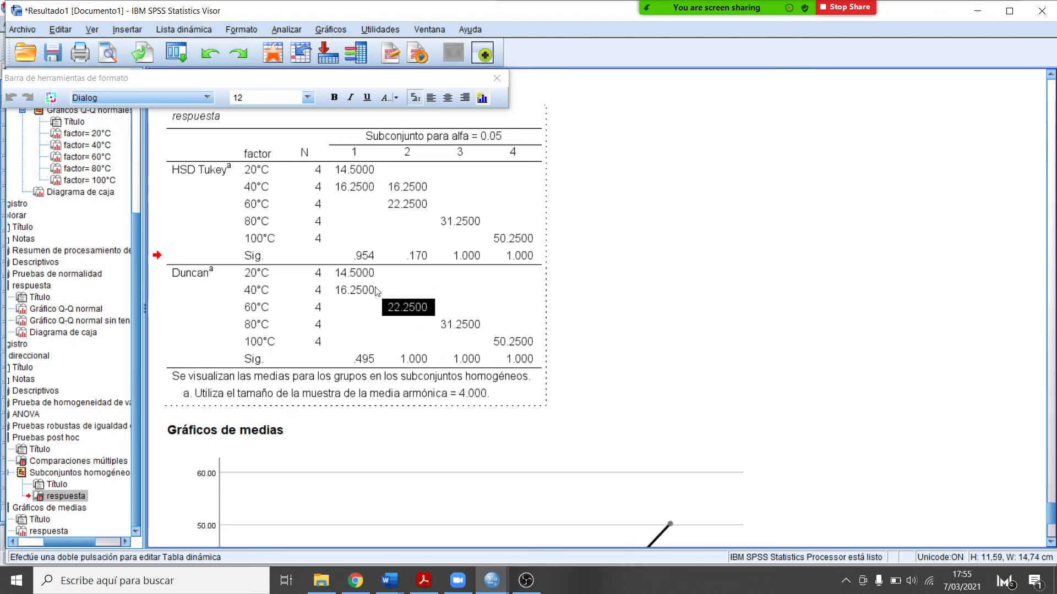
click(421, 278)
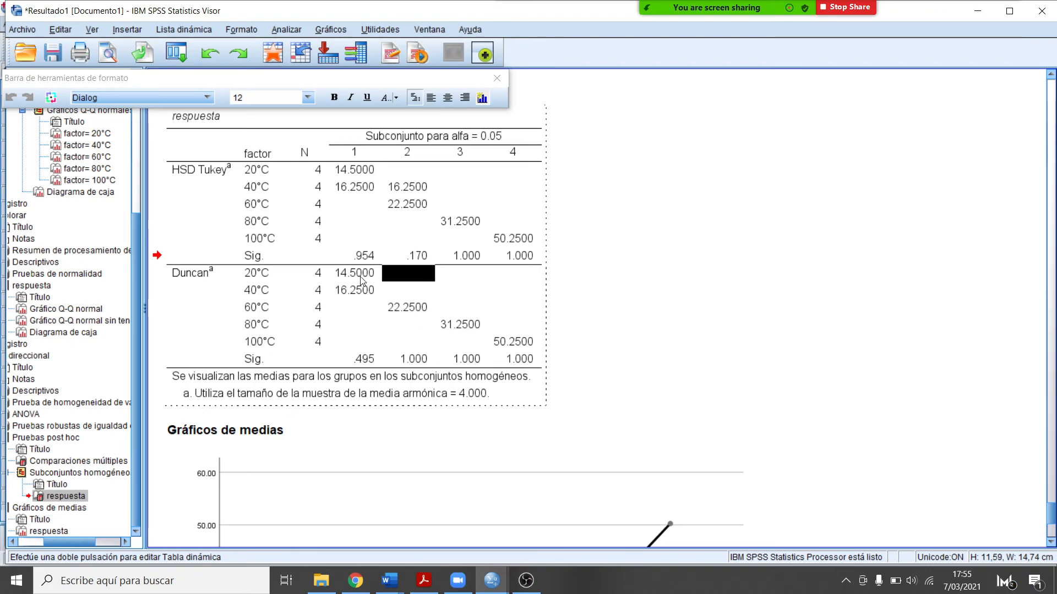
drag(362, 281, 355, 289)
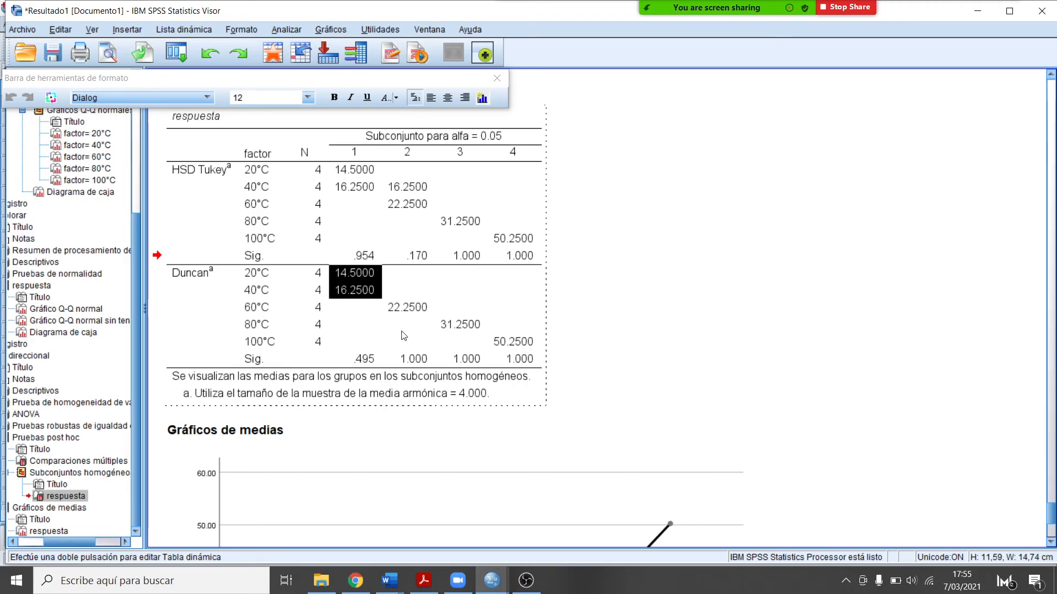
drag(256, 273, 271, 294)
click(265, 274)
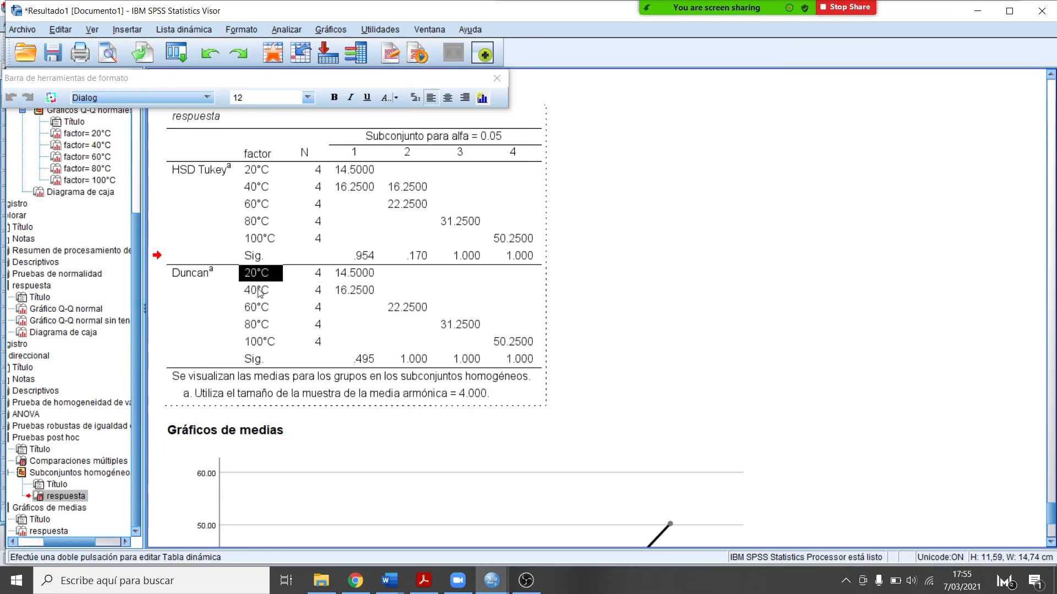
click(262, 294)
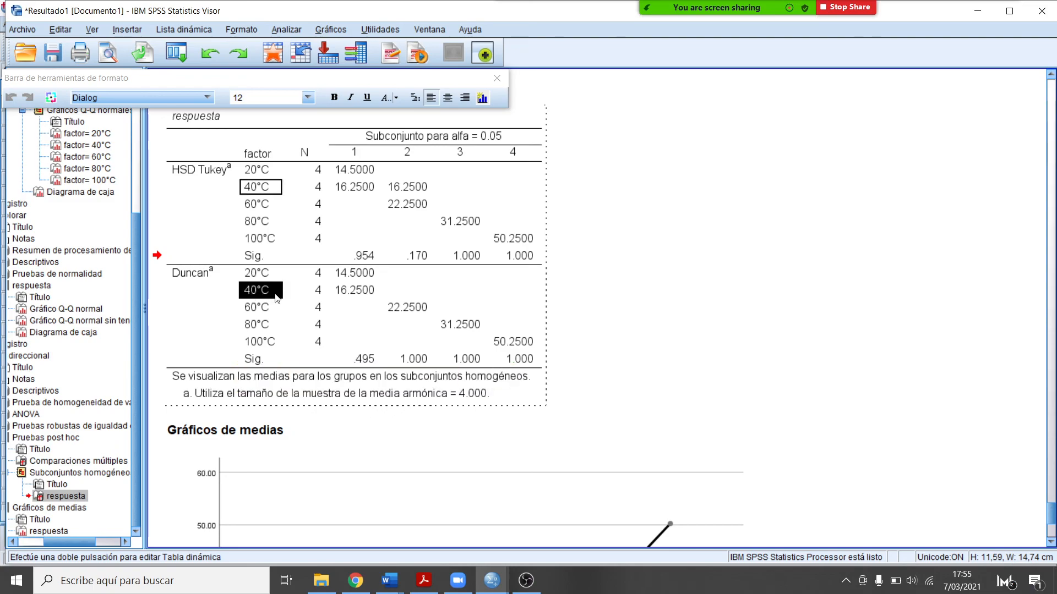
click(269, 275)
- Review the Duncan rows for 60°C and 80°C, and compare the subset 2 mean with the subset 1 pair
click(396, 311)
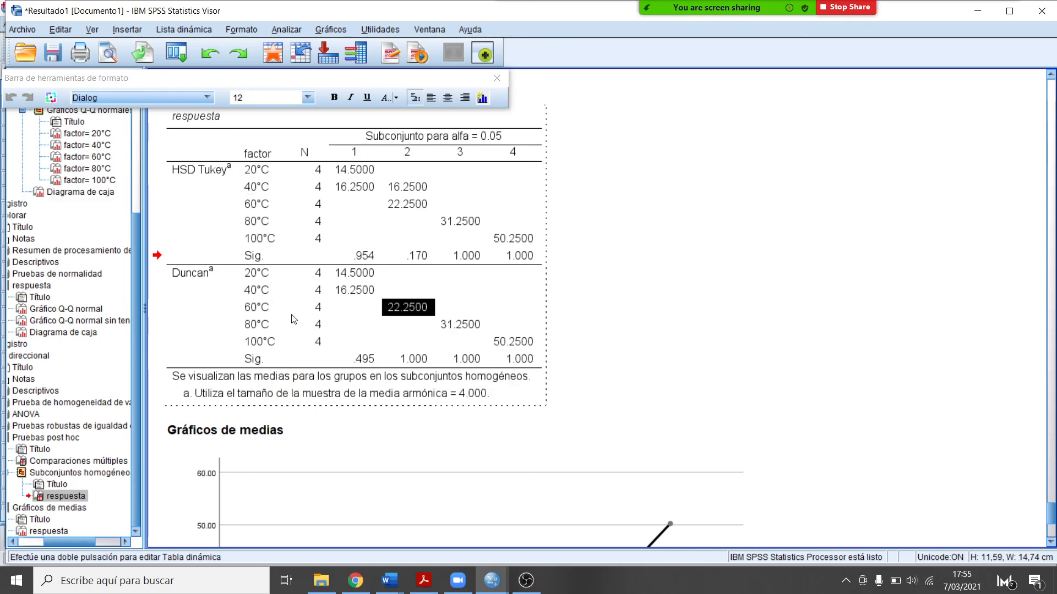
click(274, 309)
click(264, 325)
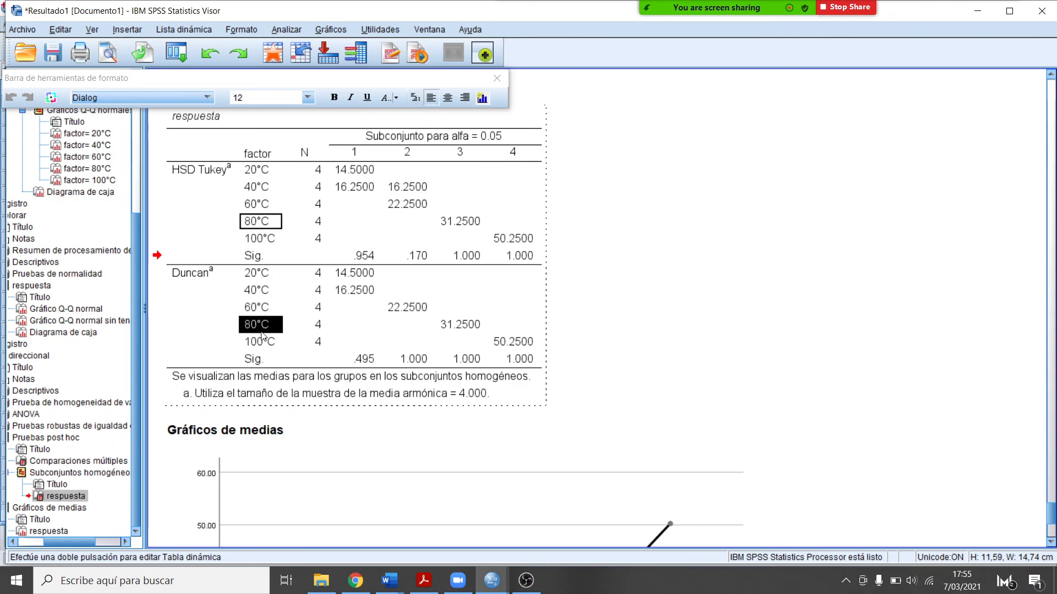
click(407, 313)
drag(360, 276, 361, 290)
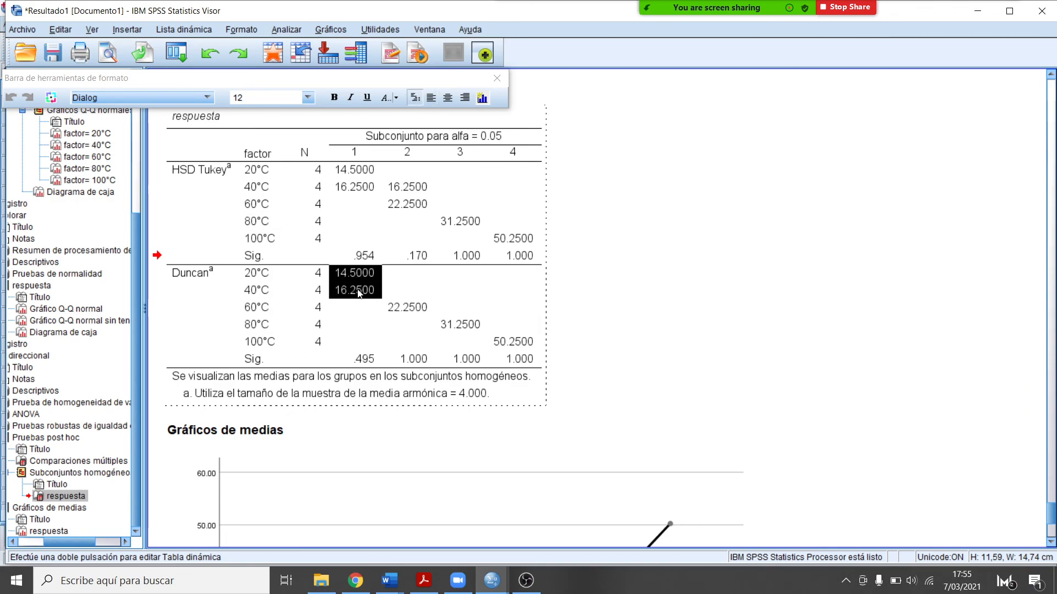
- Review the differences between the means of all four Duncan subsets, from 20°C and 40°C up to 100°C
click(402, 308)
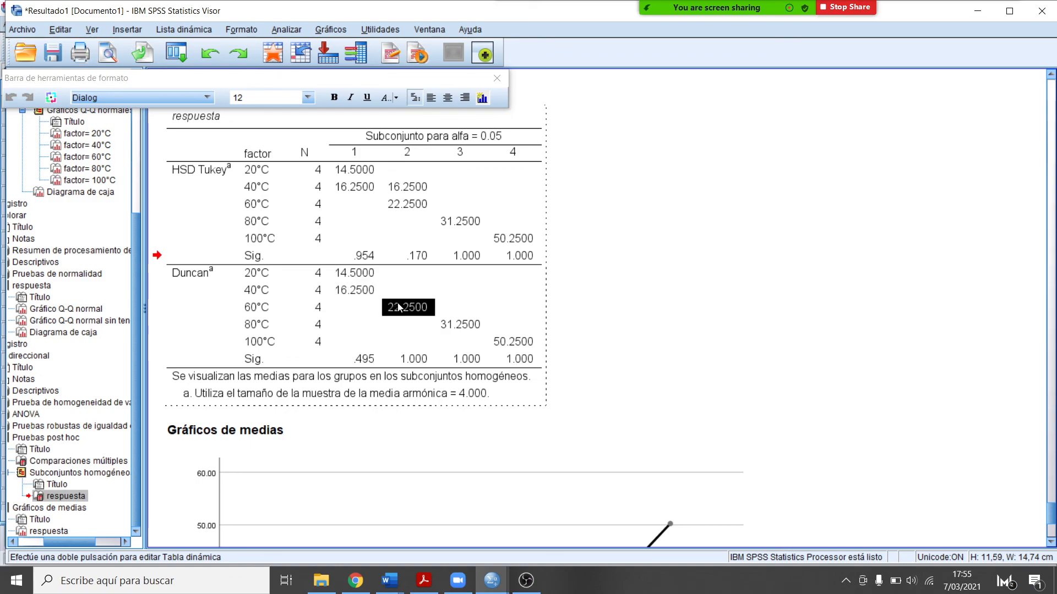
click(451, 325)
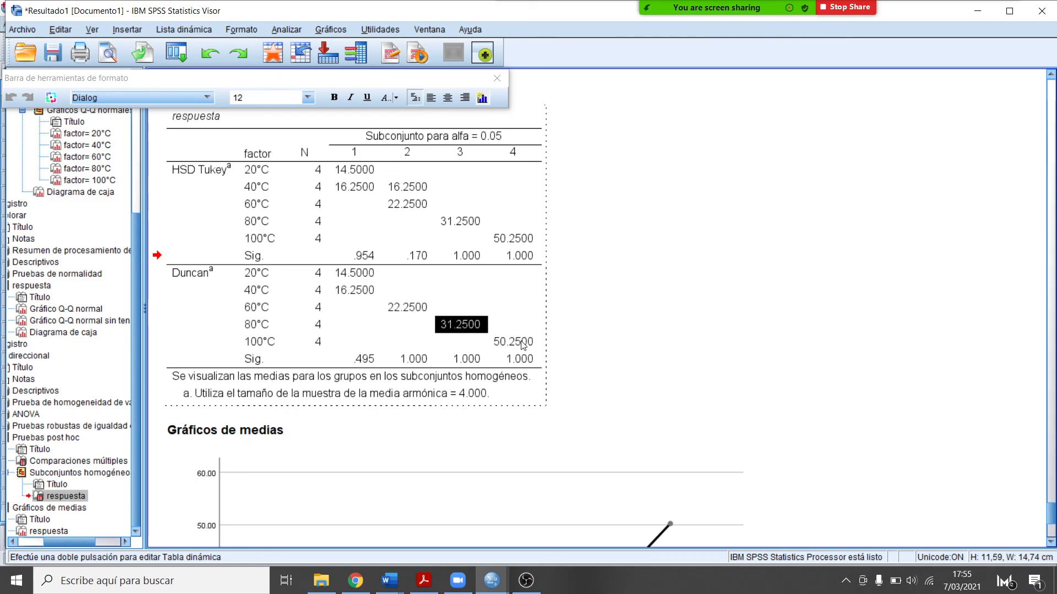
click(523, 344)
click(385, 306)
drag(341, 274, 361, 291)
click(474, 327)
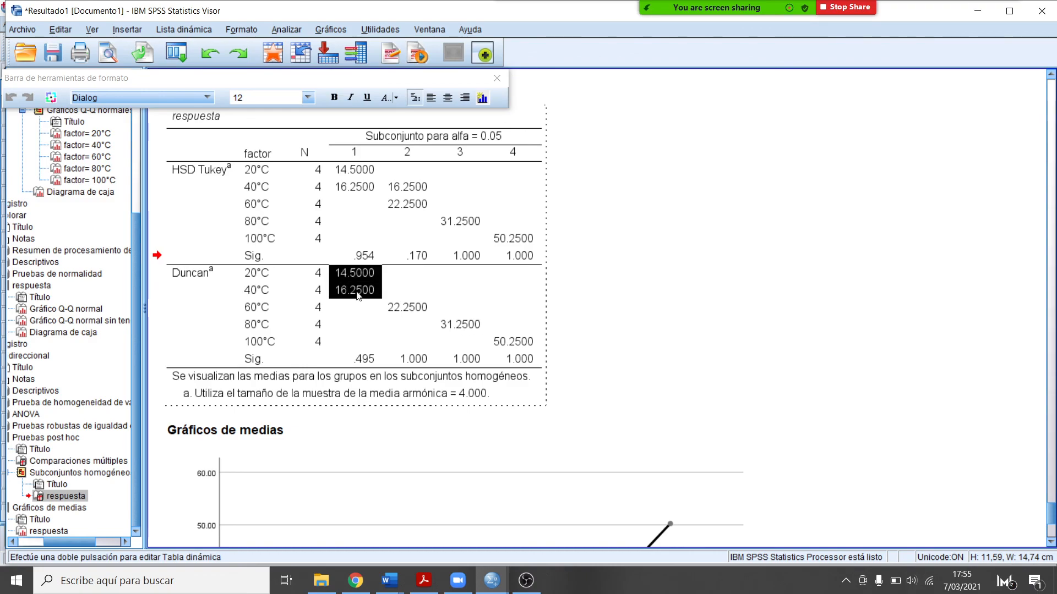
click(410, 309)
click(509, 342)
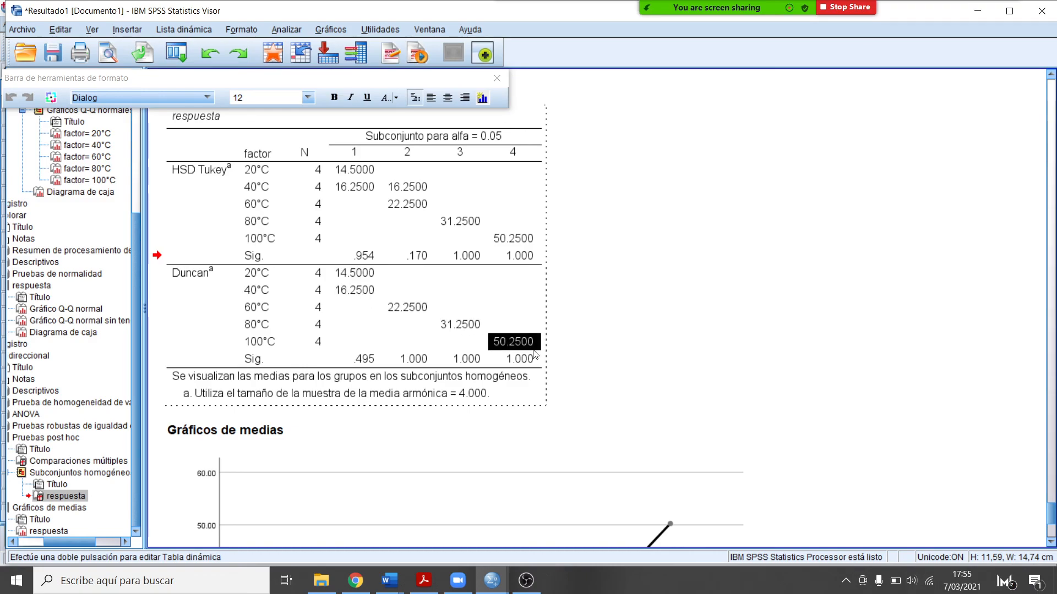